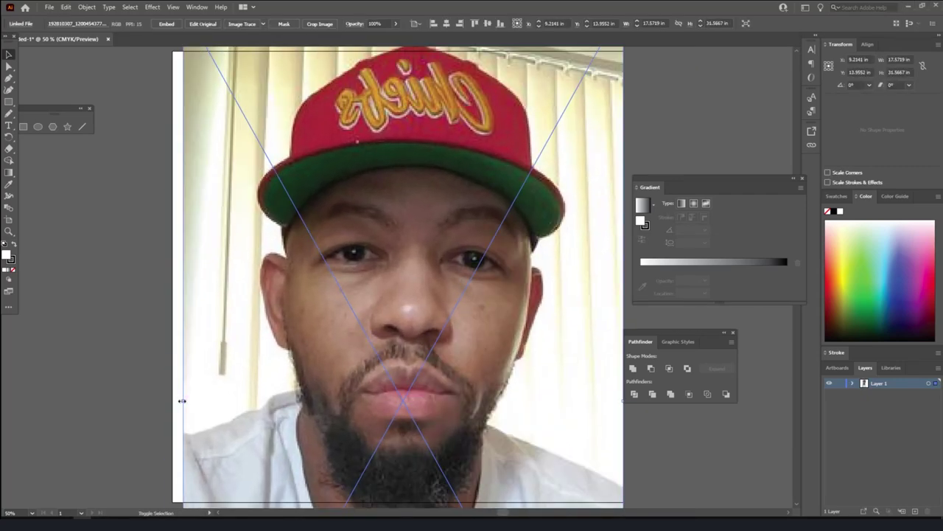
Fill the artboard with the photo, add Layer 2, and make a pressure-sized Calligraphic paintbrush
{"action": "left_click_drag", "start_coordinate": [182, 401], "coordinate": [214, 401]}
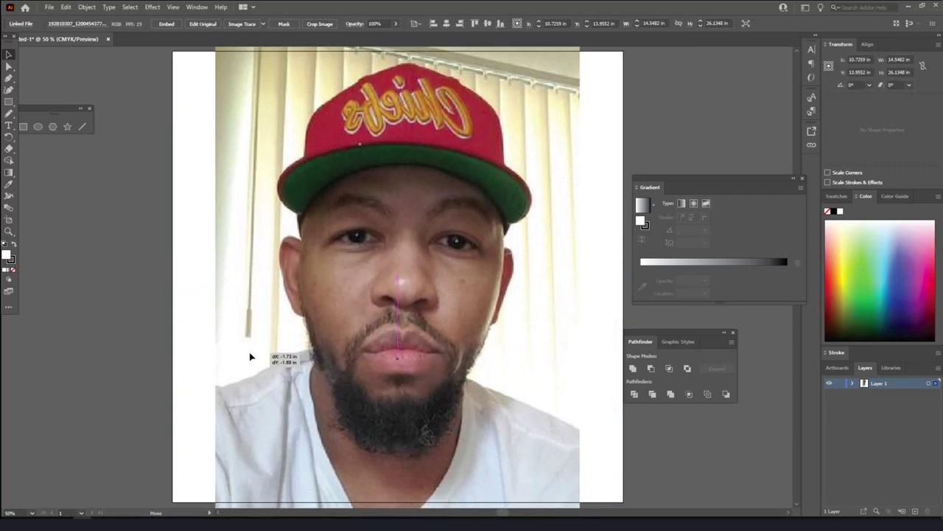
{"action": "left_click", "coordinate": [564, 350]}
{"action": "left_click", "coordinate": [256, 24]}
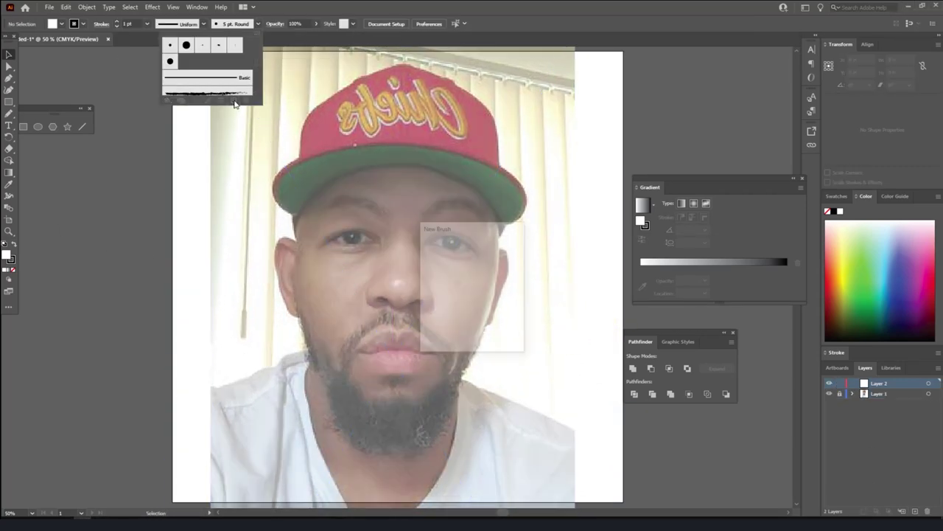
{"action": "left_click", "coordinate": [244, 99]}
{"action": "left_click", "coordinate": [438, 332]}
{"action": "left_click", "coordinate": [501, 322]}
{"action": "left_click", "coordinate": [501, 358]}
{"action": "left_click", "coordinate": [526, 345]}
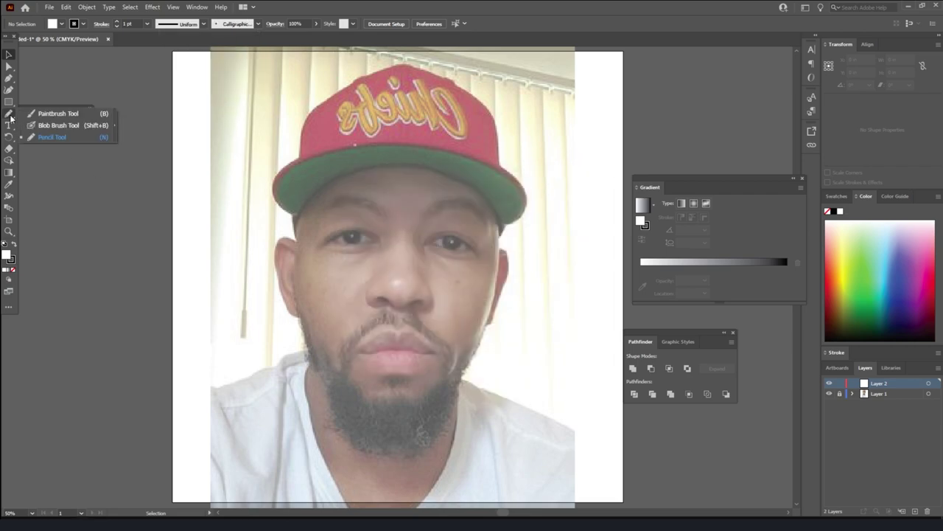
{"action": "left_click", "coordinate": [56, 113]}
{"action": "key", "text": "ctrl+="}
{"action": "key", "text": "ctrl+="}
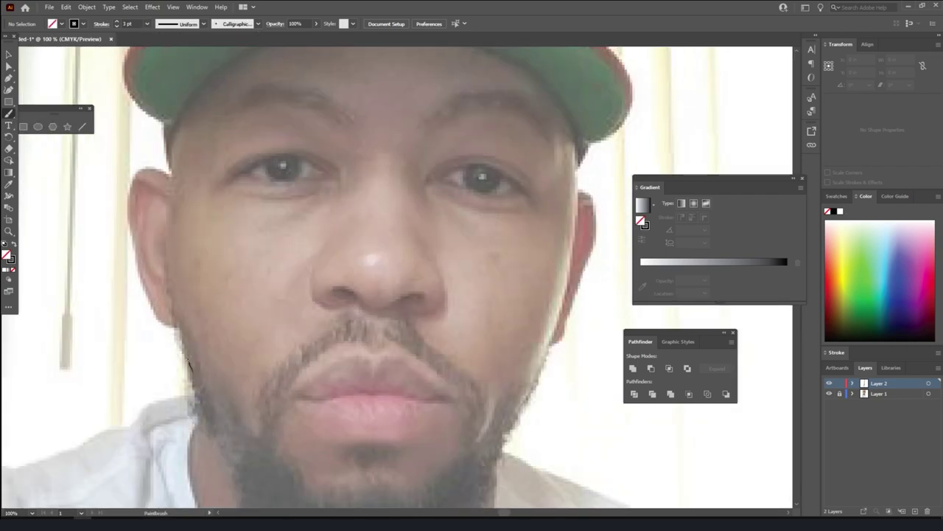
Trace both cheek outlines with 7 pt brush strokes
{"action": "left_click_drag", "start_coordinate": [190, 364], "coordinate": [165, 148]}
{"action": "left_click", "coordinate": [147, 24]}
{"action": "left_click", "coordinate": [159, 130]}
{"action": "left_click_drag", "start_coordinate": [480, 478], "coordinate": [577, 125]}
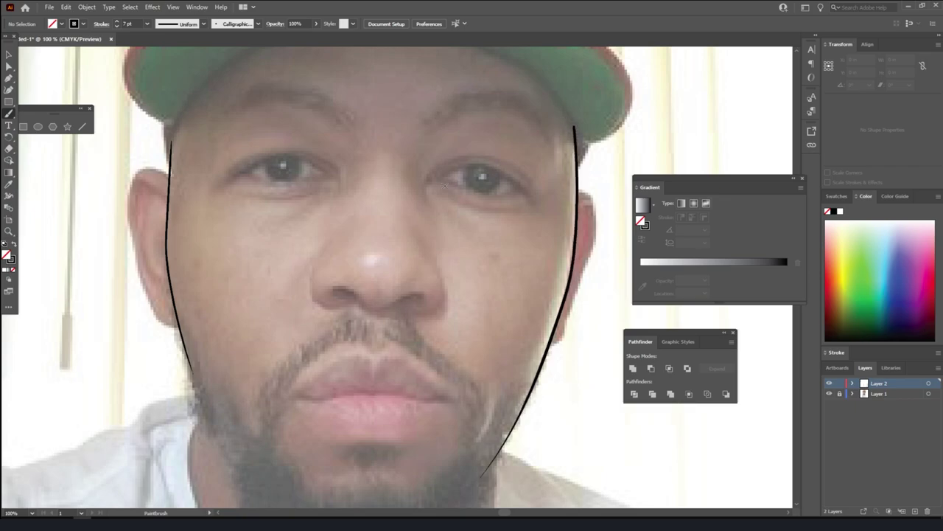
{"action": "scroll", "coordinate": [368, 258], "scroll_direction": "down", "scroll_amount": 1}
{"action": "mouse_move", "coordinate": [170, 90]}
{"action": "left_mouse_down"}
{"action": "mouse_move", "coordinate": [214, 385]}
{"action": "mouse_move", "coordinate": [276, 431]}
{"action": "left_mouse_up"}
Outline the left and right ears
{"action": "key", "text": "ctrl+="}
{"action": "key", "text": "ctrl+="}
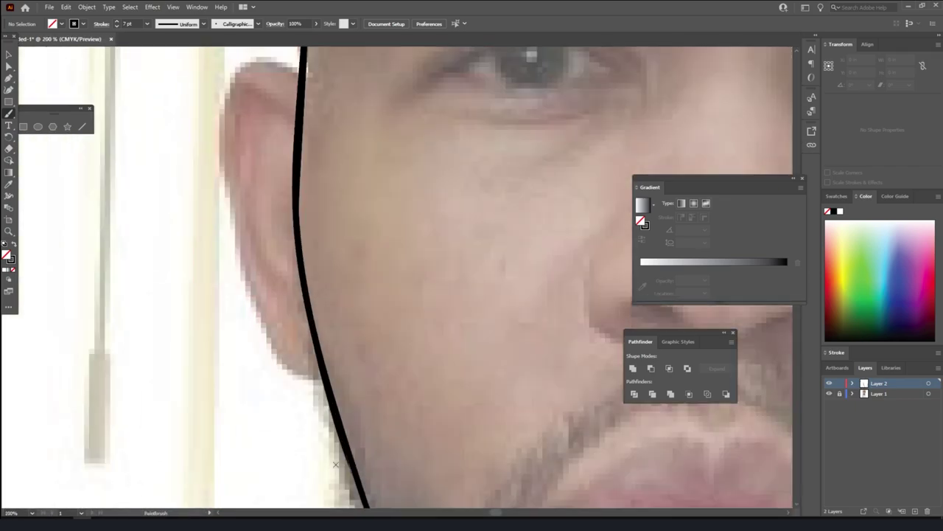
{"action": "scroll", "coordinate": [369, 258], "scroll_direction": "up", "scroll_amount": 2}
{"action": "left_click_drag", "start_coordinate": [298, 133], "coordinate": [322, 441]}
{"action": "key", "text": "ctrl+minus"}
{"action": "key", "text": "ctrl+="}
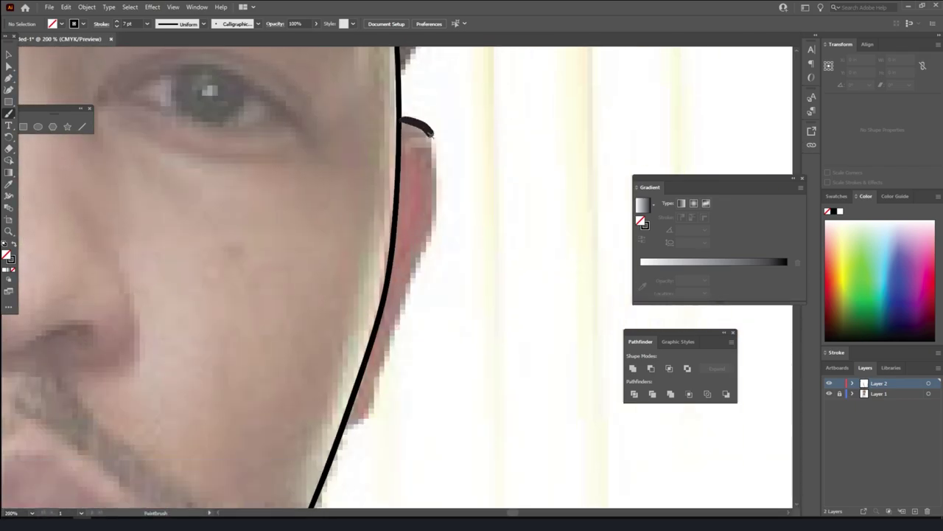
{"action": "left_click_drag", "start_coordinate": [401, 120], "coordinate": [346, 426]}
Switch to a 4 pt stroke and try a first nose stroke, undoing it
{"action": "left_click", "coordinate": [147, 24]}
{"action": "left_click", "coordinate": [159, 98]}
{"action": "scroll", "coordinate": [482, 217], "scroll_direction": "up", "scroll_amount": 2}
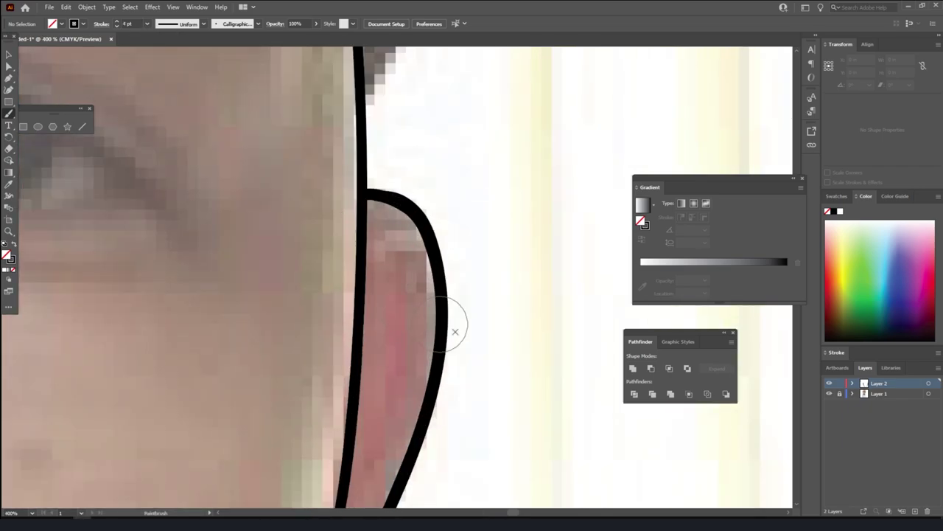
{"action": "key", "text": "ctrl+minus"}
{"action": "key", "text": "ctrl+="}
{"action": "key", "text": "ctrl+="}
{"action": "left_click_drag", "start_coordinate": [213, 206], "coordinate": [464, 216]}
{"action": "key", "text": "ctrl+z"}
Draw the S-curve under the nostrils and outline both nostril wings
{"action": "scroll", "coordinate": [214, 221], "scroll_direction": "up", "scroll_amount": 1}
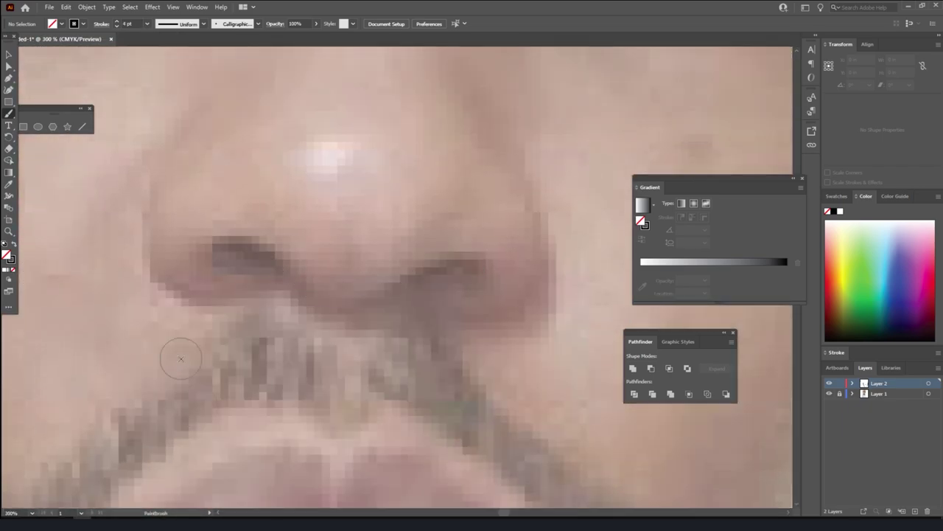
{"action": "mouse_move", "coordinate": [214, 254]}
{"action": "left_mouse_down"}
{"action": "mouse_move", "coordinate": [343, 316]}
{"action": "mouse_move", "coordinate": [483, 277]}
{"action": "left_mouse_up"}
{"action": "scroll", "coordinate": [171, 330], "scroll_direction": "up", "scroll_amount": 1}
{"action": "left_click_drag", "start_coordinate": [214, 345], "coordinate": [174, 196]}
{"action": "left_click_drag", "start_coordinate": [435, 361], "coordinate": [516, 233]}
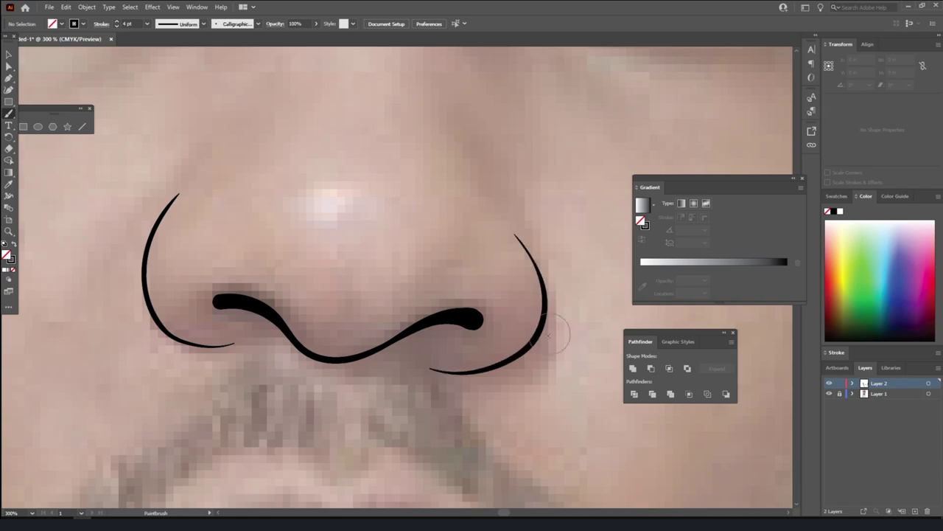
{"action": "key", "text": "ctrl+minus"}
{"action": "key", "text": "ctrl+="}
{"action": "key", "text": "ctrl+="}
{"action": "scroll", "coordinate": [566, 353], "scroll_direction": "left", "scroll_amount": 2}
Outline the upper and lower lips and the line between them, redrawing rejected strokes
{"action": "left_click_drag", "start_coordinate": [218, 310], "coordinate": [531, 315]}
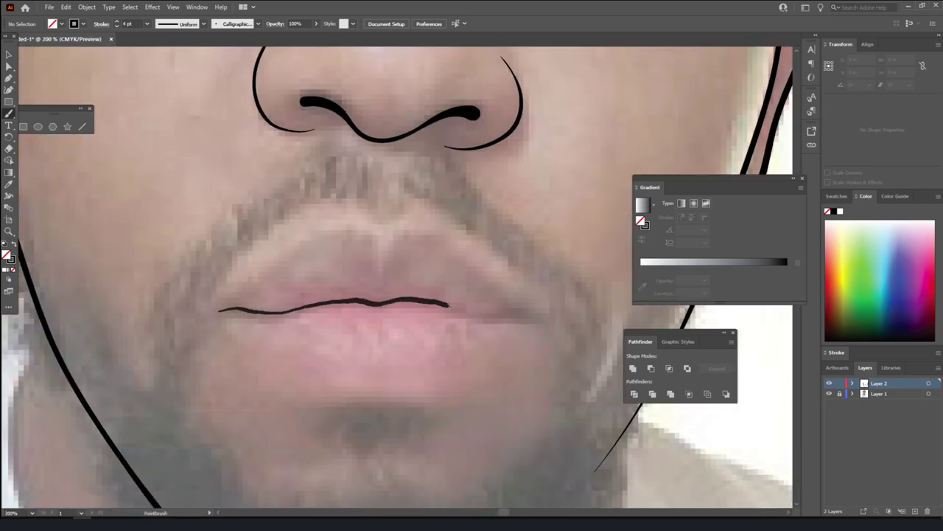
{"action": "mouse_move", "coordinate": [211, 312]}
{"action": "left_mouse_down"}
{"action": "mouse_move", "coordinate": [332, 212]}
{"action": "mouse_move", "coordinate": [557, 315]}
{"action": "mouse_move", "coordinate": [328, 394]}
{"action": "mouse_move", "coordinate": [557, 326]}
{"action": "left_mouse_up"}
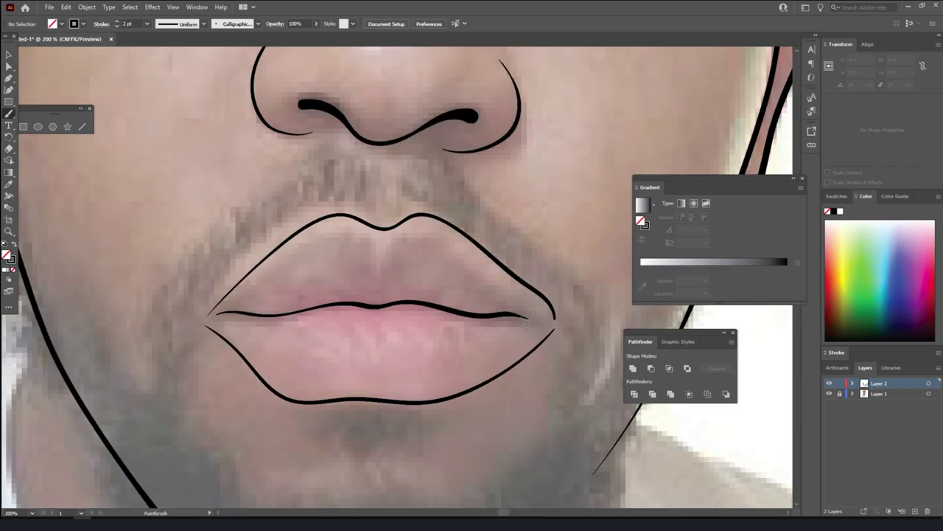
{"action": "key", "text": "ctrl+z"}
{"action": "key", "text": "ctrl+z"}
{"action": "left_click_drag", "start_coordinate": [203, 317], "coordinate": [545, 321]}
{"action": "left_click_drag", "start_coordinate": [203, 319], "coordinate": [544, 322]}
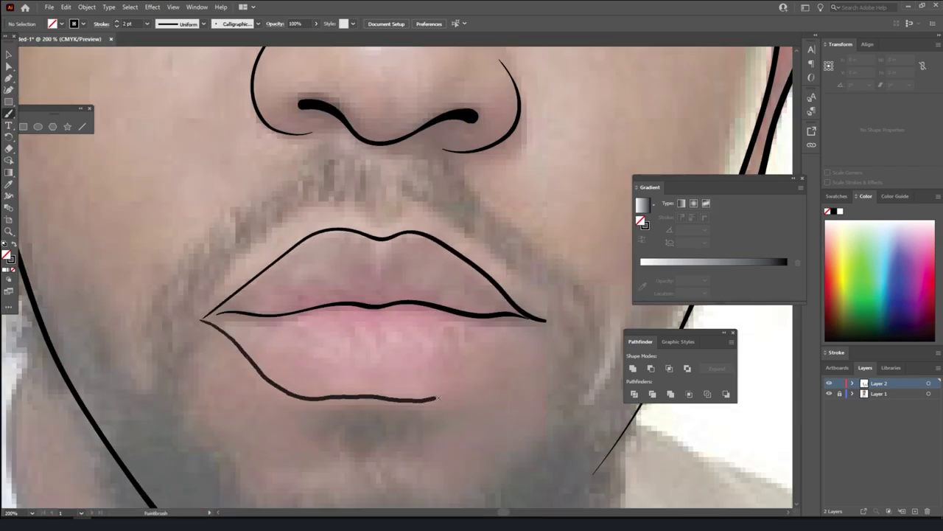
{"action": "scroll", "coordinate": [304, 318], "scroll_direction": "up", "scroll_amount": 1, "text": "alt"}
{"action": "scroll", "coordinate": [489, 334], "scroll_direction": "down", "scroll_amount": 1}
{"action": "scroll", "coordinate": [490, 334], "scroll_direction": "up", "scroll_amount": 1}
{"action": "scroll", "coordinate": [489, 334], "scroll_direction": "right", "scroll_amount": 2}
{"action": "left_click_drag", "start_coordinate": [117, 302], "coordinate": [623, 312]}
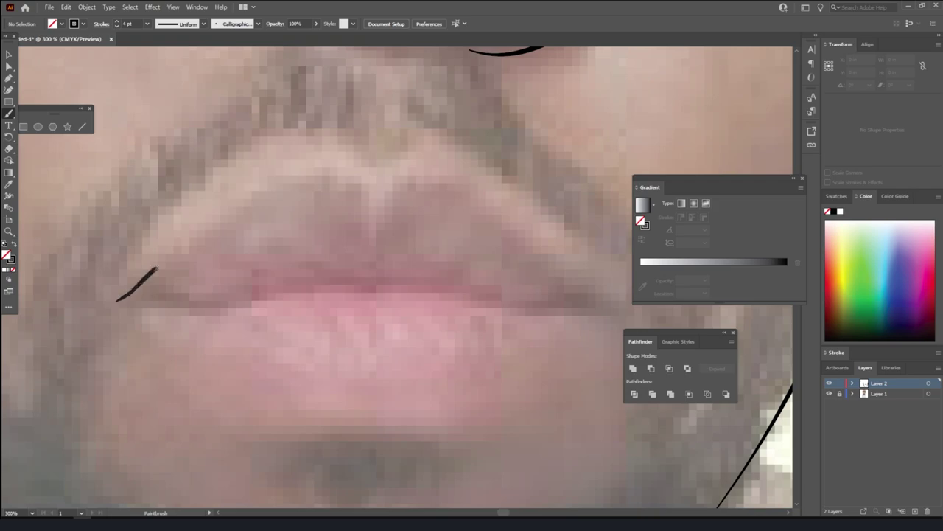
{"action": "mouse_move", "coordinate": [140, 297]}
{"action": "left_mouse_down"}
{"action": "mouse_move", "coordinate": [313, 279]}
{"action": "mouse_move", "coordinate": [615, 312]}
{"action": "mouse_move", "coordinate": [211, 390]}
{"action": "mouse_move", "coordinate": [618, 313]}
{"action": "left_mouse_up"}
{"action": "scroll", "coordinate": [396, 337], "scroll_direction": "down", "scroll_amount": 4, "text": "alt"}
{"action": "scroll", "coordinate": [326, 172], "scroll_direction": "up", "scroll_amount": 4, "text": "alt"}
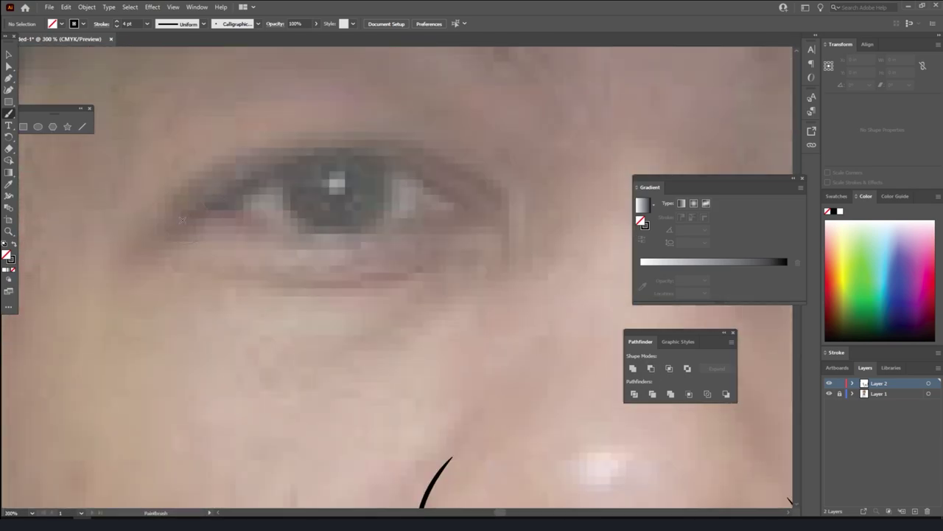
Draw the upper and lower lids of both eyes
{"action": "mouse_move", "coordinate": [183, 216]}
{"action": "left_mouse_down"}
{"action": "mouse_move", "coordinate": [438, 174]}
{"action": "mouse_move", "coordinate": [483, 209]}
{"action": "left_mouse_up"}
{"action": "left_click_drag", "start_coordinate": [221, 214], "coordinate": [482, 210]}
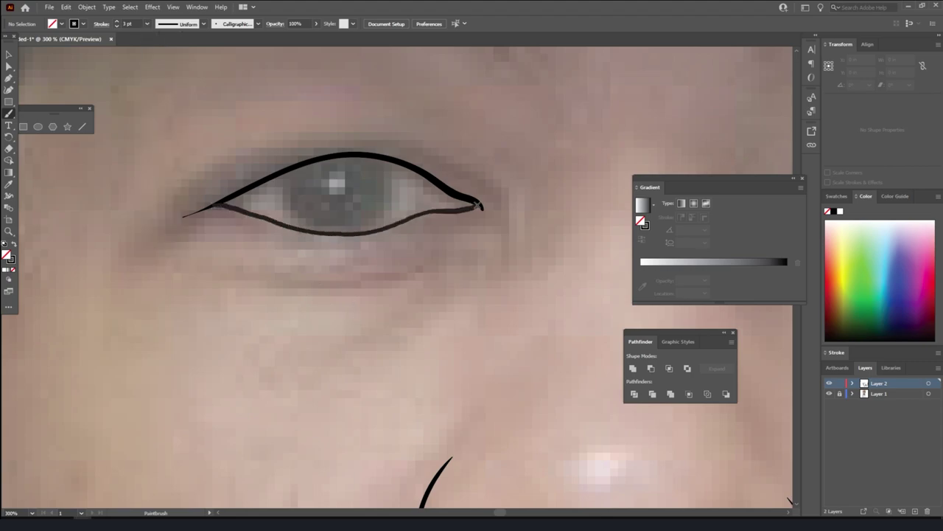
{"action": "scroll", "coordinate": [398, 295], "scroll_direction": "right", "scroll_amount": 5}
{"action": "mouse_move", "coordinate": [226, 225]}
{"action": "left_mouse_down"}
{"action": "mouse_move", "coordinate": [344, 193]}
{"action": "mouse_move", "coordinate": [486, 281]}
{"action": "left_mouse_up"}
{"action": "left_click_drag", "start_coordinate": [238, 232], "coordinate": [483, 280]}
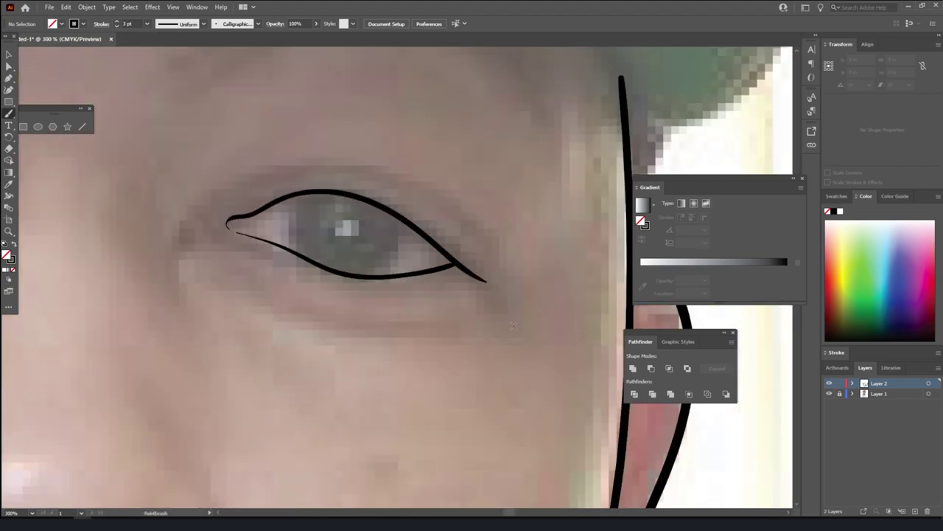
{"action": "scroll", "coordinate": [482, 280], "scroll_direction": "down", "scroll_amount": 4}
{"action": "scroll", "coordinate": [485, 351], "scroll_direction": "up", "scroll_amount": 2}
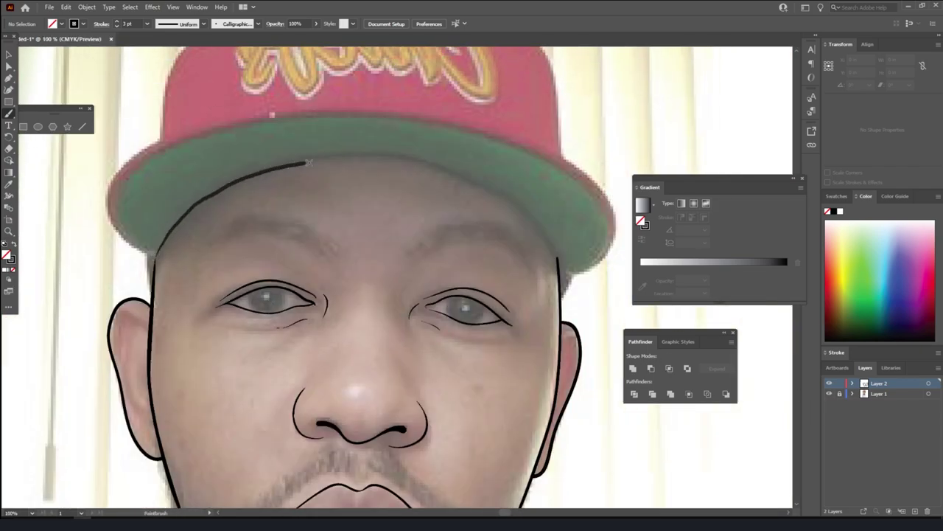
Trace the head line under the cap and the cap's left and right edges
{"action": "left_click_drag", "start_coordinate": [161, 254], "coordinate": [559, 256]}
{"action": "scroll", "coordinate": [348, 210], "scroll_direction": "up", "scroll_amount": 3}
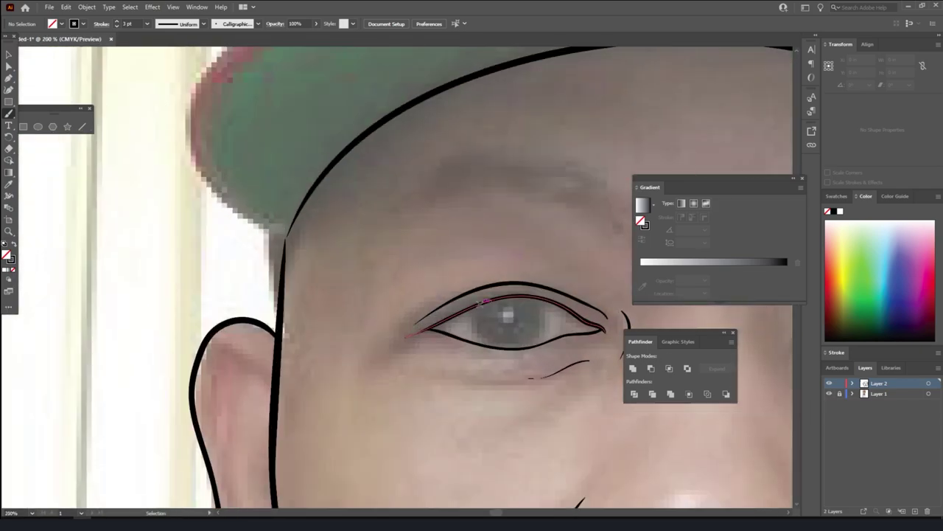
{"action": "scroll", "coordinate": [348, 209], "scroll_direction": "up", "scroll_amount": 1}
{"action": "scroll", "coordinate": [348, 210], "scroll_direction": "down", "scroll_amount": 3}
{"action": "left_click_drag", "start_coordinate": [276, 339], "coordinate": [317, 95]}
{"action": "scroll", "coordinate": [413, 383], "scroll_direction": "up", "scroll_amount": 3}
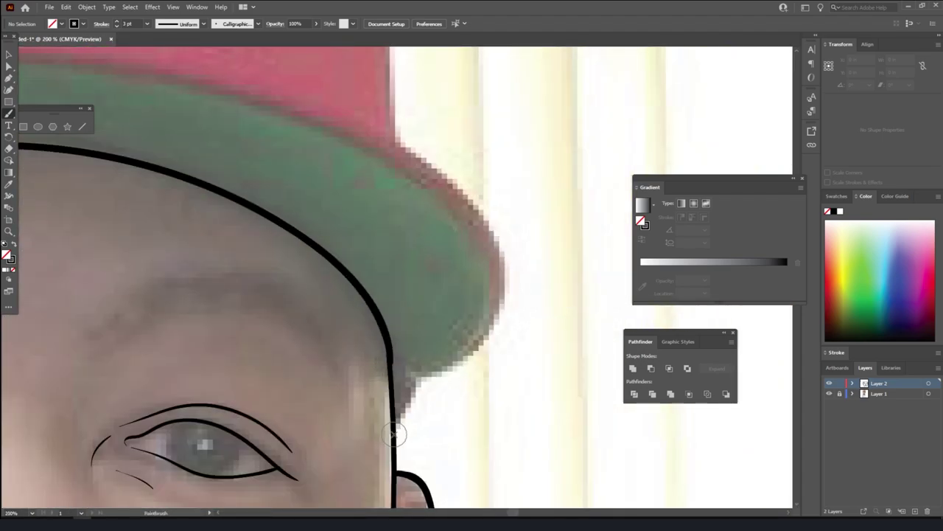
{"action": "mouse_move", "coordinate": [395, 435]}
{"action": "left_mouse_down"}
{"action": "mouse_move", "coordinate": [418, 384]}
{"action": "mouse_move", "coordinate": [327, 99]}
{"action": "left_mouse_up"}
{"action": "scroll", "coordinate": [453, 259], "scroll_direction": "down", "scroll_amount": 2}
{"action": "scroll", "coordinate": [453, 258], "scroll_direction": "left", "scroll_amount": 1}
Trace the brim's top edge and both sides of the cap crown
{"action": "left_click_drag", "start_coordinate": [98, 140], "coordinate": [608, 127]}
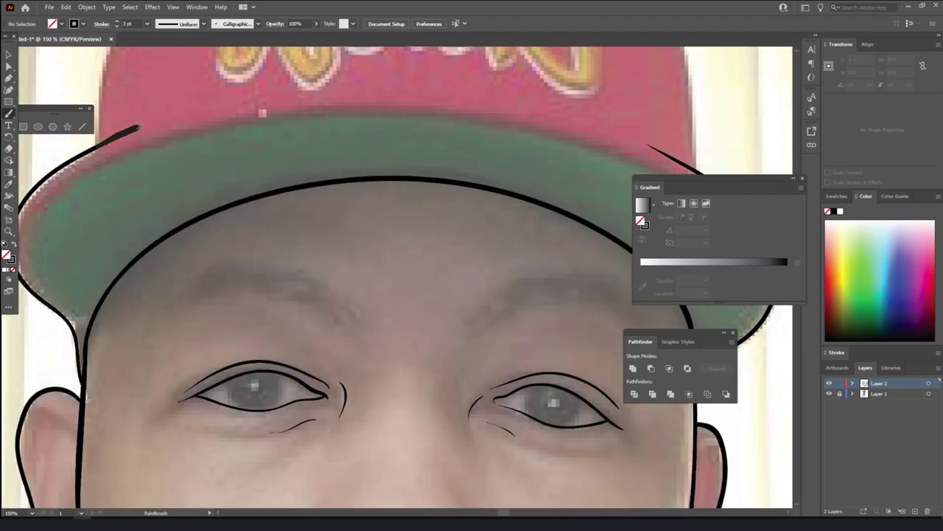
{"action": "scroll", "coordinate": [641, 140], "scroll_direction": "down", "scroll_amount": 3}
{"action": "scroll", "coordinate": [587, 280], "scroll_direction": "up", "scroll_amount": 4}
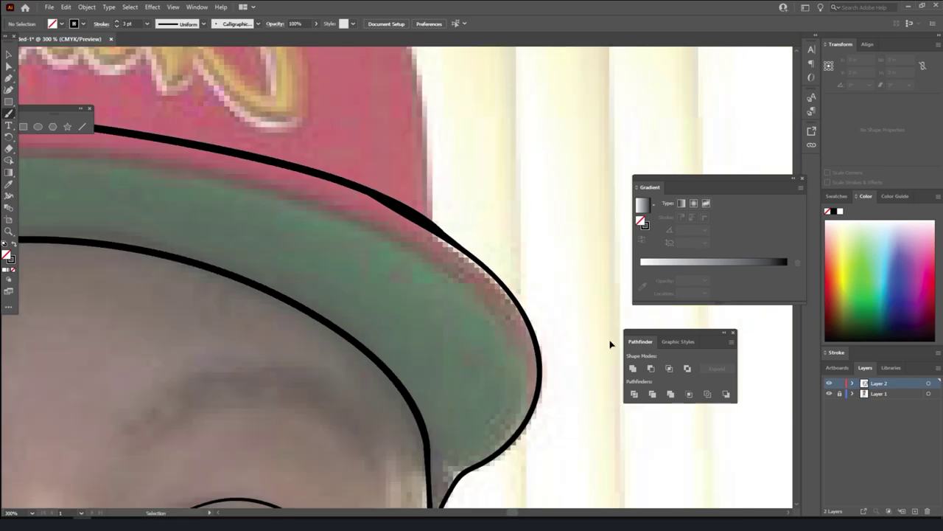
{"action": "scroll", "coordinate": [611, 343], "scroll_direction": "down", "scroll_amount": 3}
{"action": "scroll", "coordinate": [331, 185], "scroll_direction": "up", "scroll_amount": 3}
{"action": "mouse_move", "coordinate": [44, 352]}
{"action": "left_mouse_down"}
{"action": "mouse_move", "coordinate": [68, 232]}
{"action": "mouse_move", "coordinate": [358, 77]}
{"action": "mouse_move", "coordinate": [628, 234]}
{"action": "left_mouse_up"}
{"action": "scroll", "coordinate": [628, 235], "scroll_direction": "up", "scroll_amount": 3}
{"action": "left_click_drag", "start_coordinate": [446, 417], "coordinate": [393, 188]}
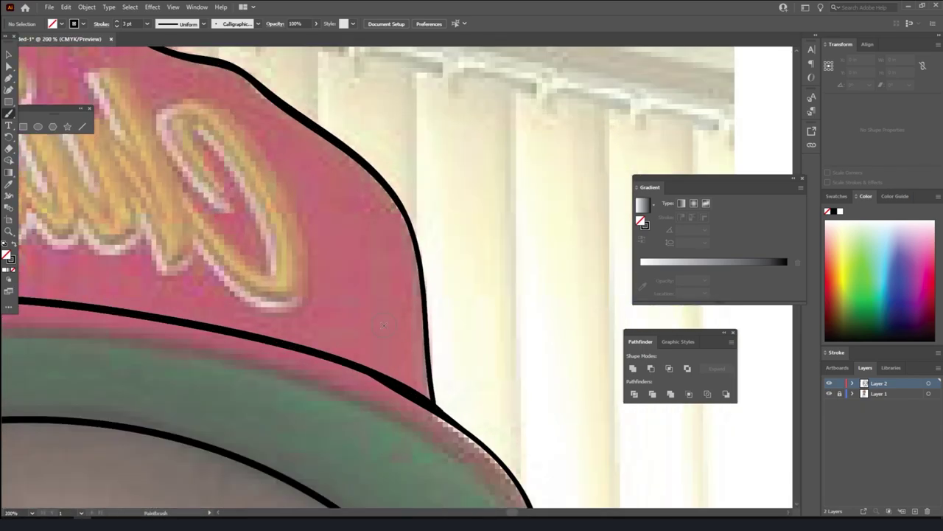
{"action": "scroll", "coordinate": [525, 405], "scroll_direction": "down", "scroll_amount": 3}
Trace the outer edge and left edge of the brim
{"action": "mouse_move", "coordinate": [104, 340]}
{"action": "left_mouse_down"}
{"action": "mouse_move", "coordinate": [107, 265]}
{"action": "mouse_move", "coordinate": [469, 221]}
{"action": "mouse_move", "coordinate": [579, 321]}
{"action": "left_mouse_up"}
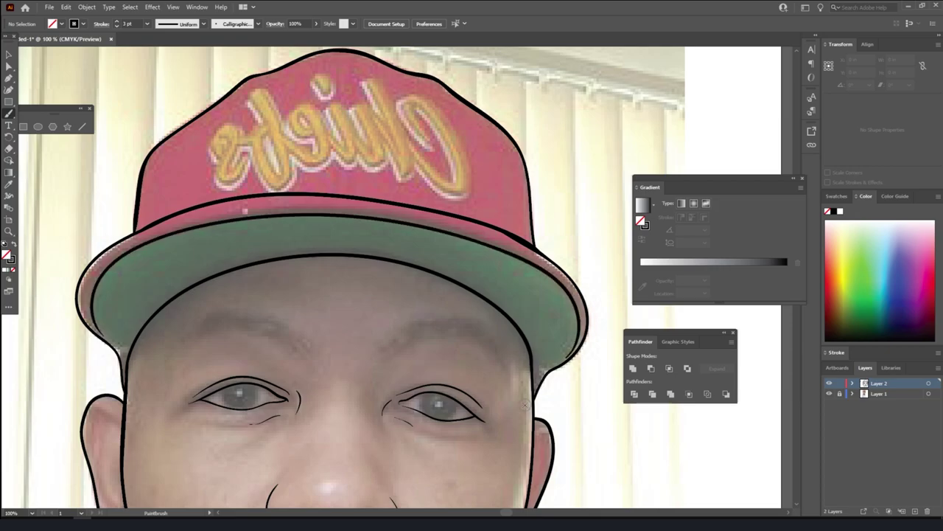
{"action": "key", "text": "ctrl+minus"}
{"action": "scroll", "coordinate": [568, 221], "scroll_direction": "up", "scroll_amount": 5}
{"action": "scroll", "coordinate": [457, 247], "scroll_direction": "down", "scroll_amount": 3}
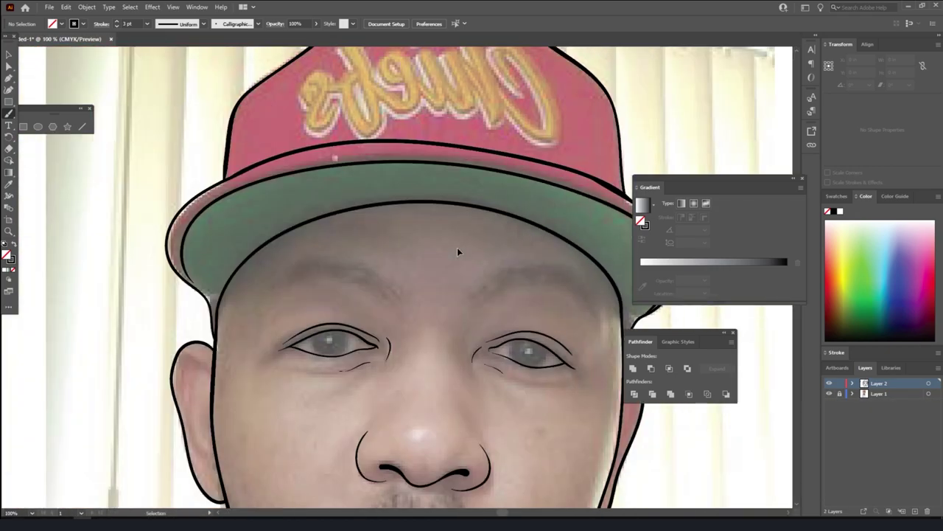
{"action": "scroll", "coordinate": [457, 247], "scroll_direction": "up", "scroll_amount": 3}
{"action": "left_click_drag", "start_coordinate": [238, 367], "coordinate": [163, 284]}
Draw closed black-filled beard shapes along the jaw with the Pencil
{"action": "key", "text": "ctrl+minus"}
{"action": "key", "text": "ctrl+minus"}
{"action": "key", "text": "ctrl+minus"}
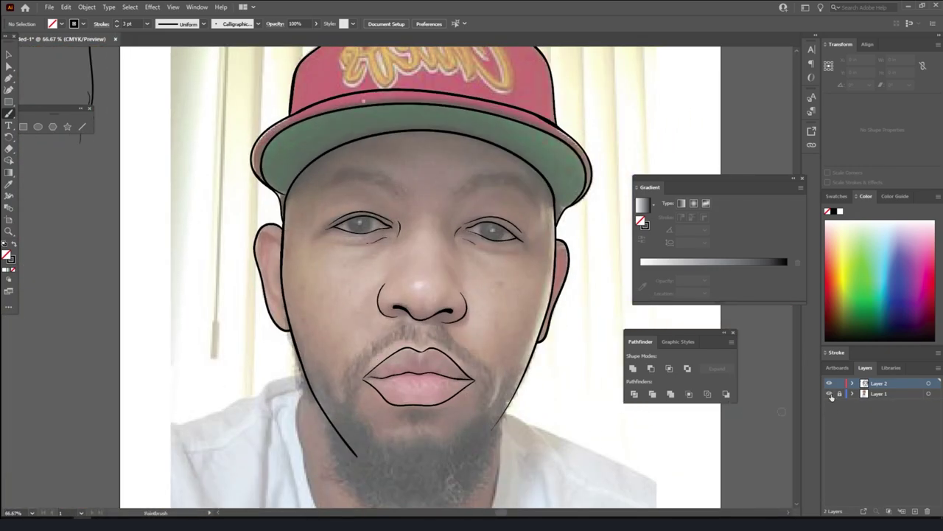
{"action": "key", "text": "ctrl+plus"}
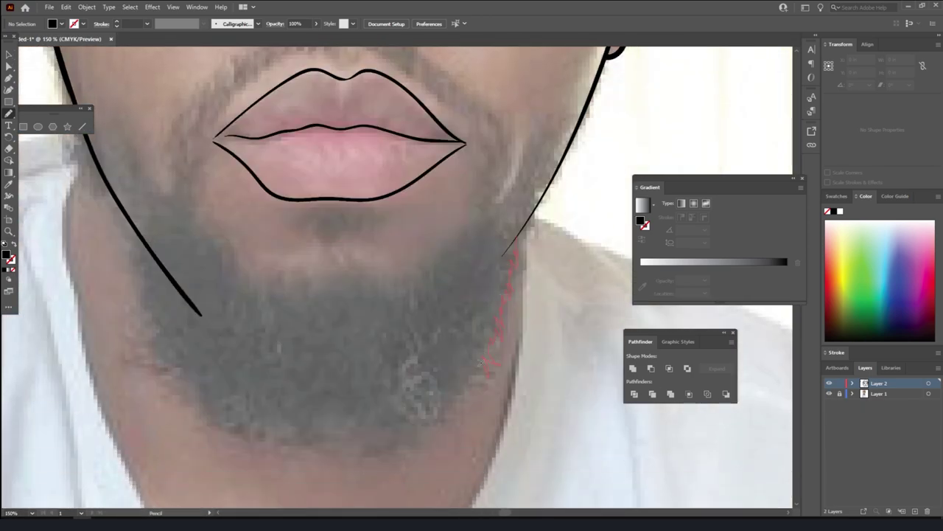
{"action": "left_click_drag", "start_coordinate": [405, 306], "coordinate": [516, 250]}
{"action": "left_click_drag", "start_coordinate": [276, 404], "coordinate": [185, 393]}
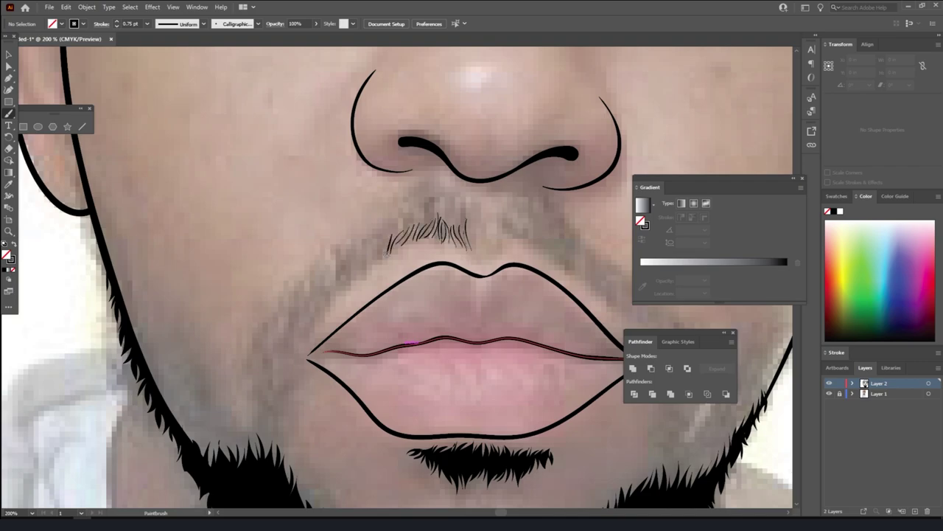
Draw moustache hairs sweeping under the nose, along the left upper lip and lip corner
{"action": "left_click_drag", "start_coordinate": [293, 340], "coordinate": [292, 354]}
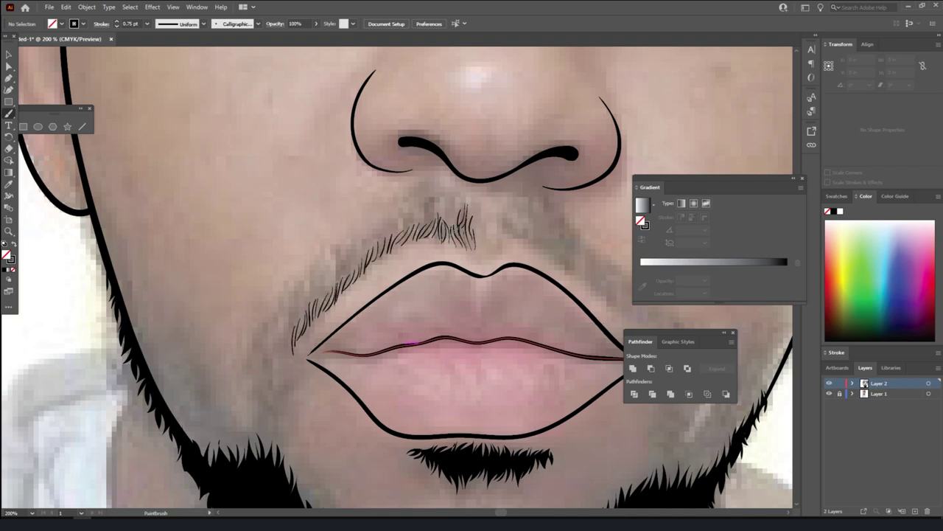
{"action": "left_click_drag", "start_coordinate": [435, 197], "coordinate": [262, 336]}
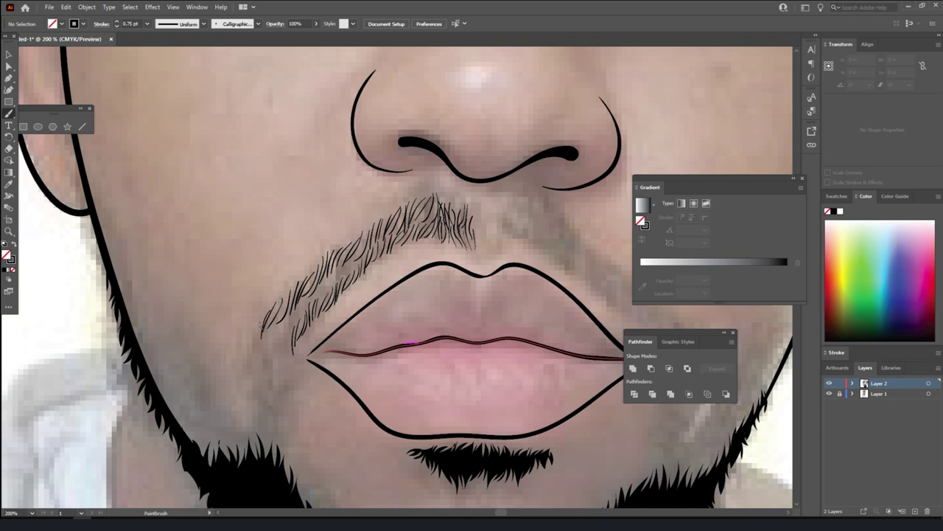
{"action": "left_click_drag", "start_coordinate": [335, 270], "coordinate": [306, 317]}
{"action": "left_click_drag", "start_coordinate": [379, 236], "coordinate": [339, 286]}
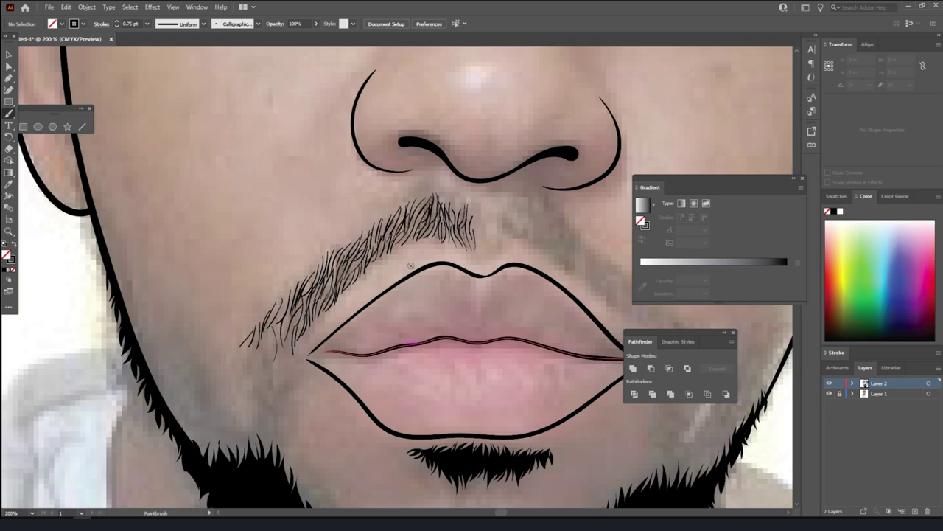
{"action": "key", "text": "ctrl+0"}
{"action": "key", "text": "ctrl+plus"}
{"action": "left_click_drag", "start_coordinate": [308, 402], "coordinate": [303, 359]}
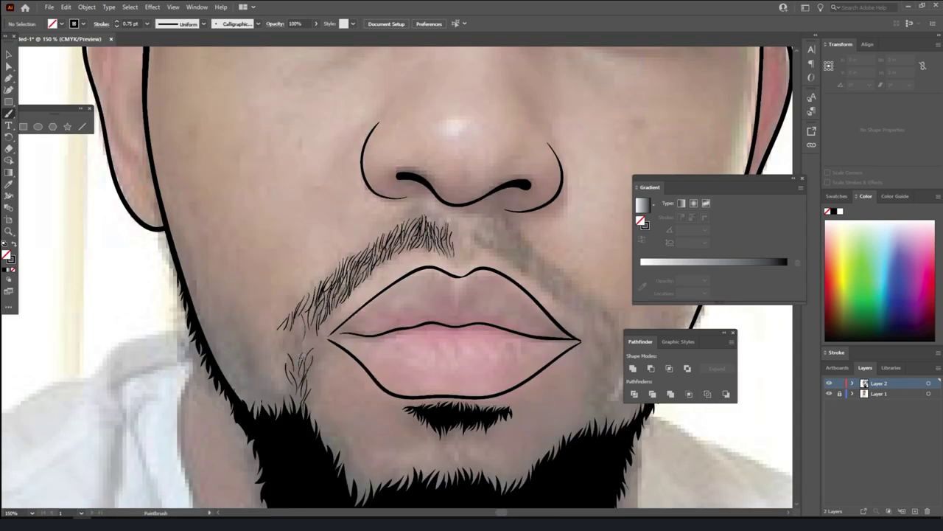
Add short hair strokes on the left sideburn
{"action": "scroll", "coordinate": [408, 444], "scroll_direction": "right", "scroll_amount": 5}
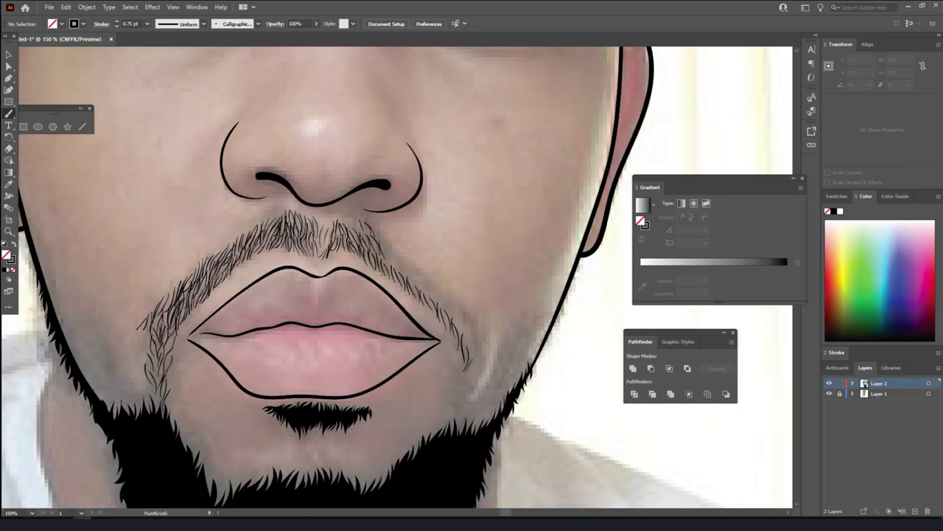
{"action": "key", "text": "ctrl+0"}
{"action": "key", "text": "ctrl+plus"}
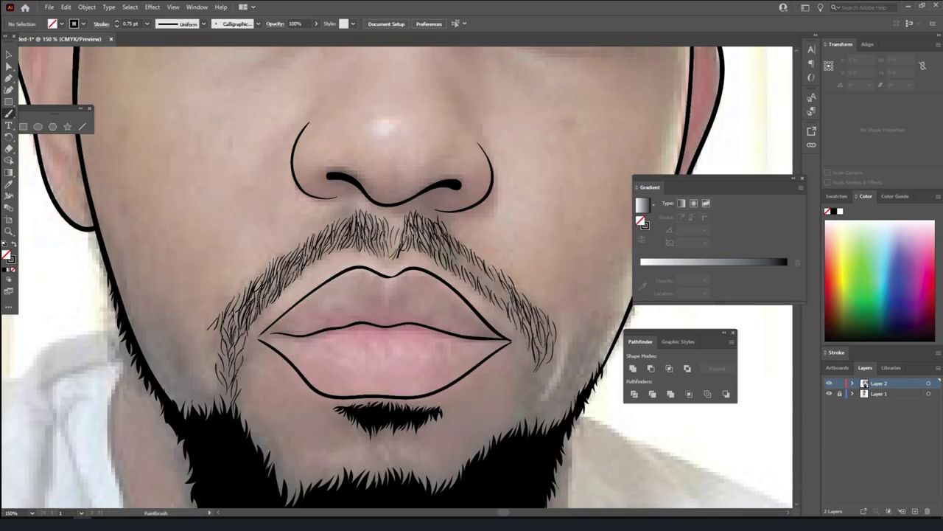
{"action": "key", "text": "ctrl+0"}
{"action": "key", "text": "ctrl+plus"}
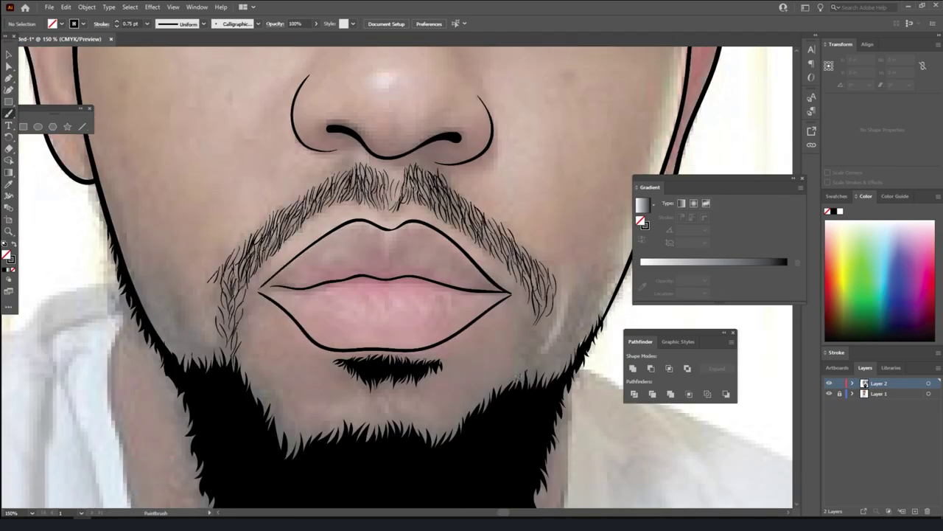
{"action": "left_click_drag", "start_coordinate": [234, 360], "coordinate": [224, 303]}
{"action": "left_click_drag", "start_coordinate": [240, 323], "coordinate": [230, 291]}
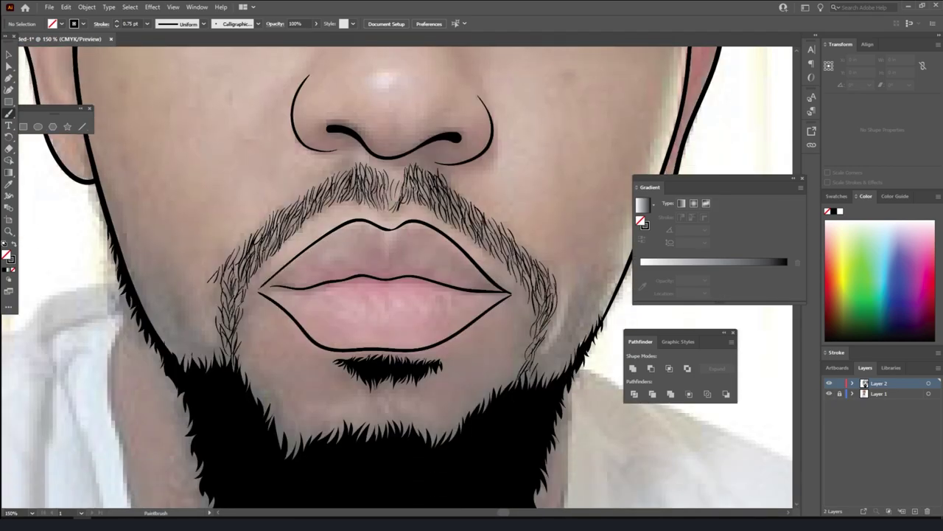
Add hair strokes on the right sideburn and along the right beard edge
{"action": "key", "text": "ctrl+0"}
{"action": "key", "text": "ctrl+plus"}
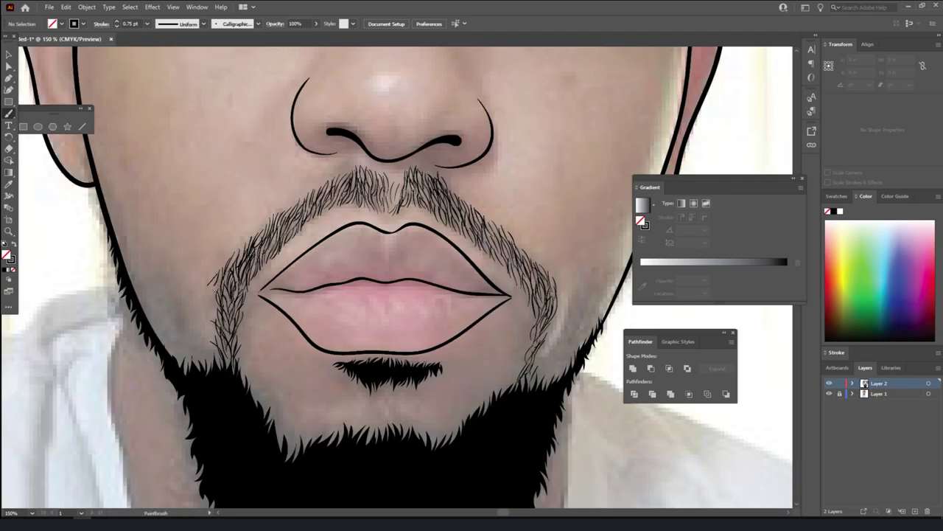
{"action": "left_click_drag", "start_coordinate": [518, 367], "coordinate": [541, 342]}
{"action": "left_click_drag", "start_coordinate": [505, 381], "coordinate": [527, 352]}
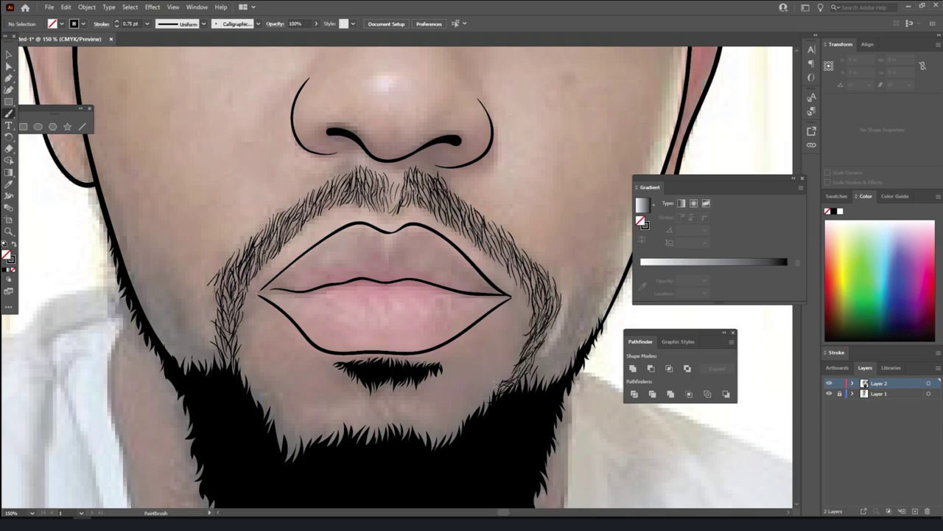
{"action": "left_click_drag", "start_coordinate": [478, 413], "coordinate": [500, 384]}
{"action": "left_click_drag", "start_coordinate": [453, 442], "coordinate": [478, 398]}
Add hair strokes along the lower, lower-left and left beard edges
{"action": "left_click_drag", "start_coordinate": [384, 445], "coordinate": [396, 417]}
{"action": "left_click_drag", "start_coordinate": [366, 445], "coordinate": [354, 417]}
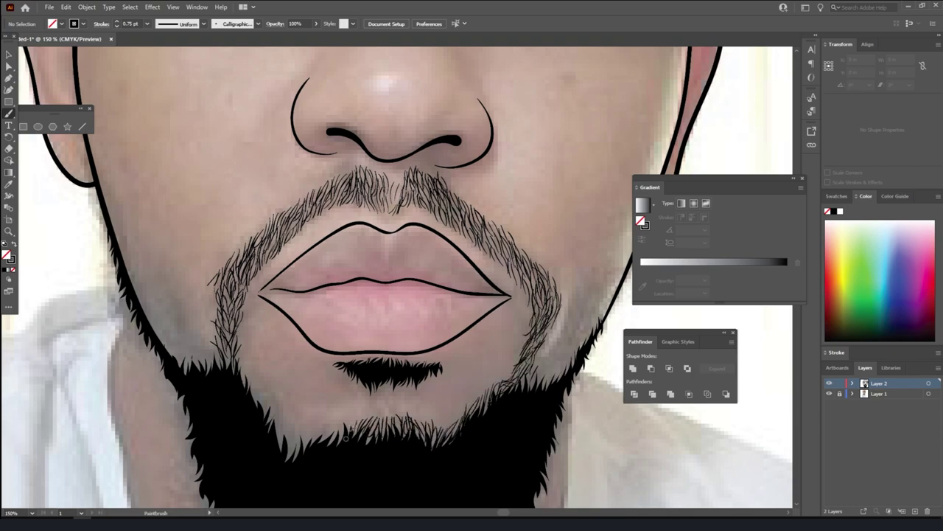
{"action": "left_click_drag", "start_coordinate": [296, 454], "coordinate": [304, 424]}
{"action": "left_click_drag", "start_coordinate": [289, 451], "coordinate": [276, 415]}
{"action": "key", "text": "ctrl+1"}
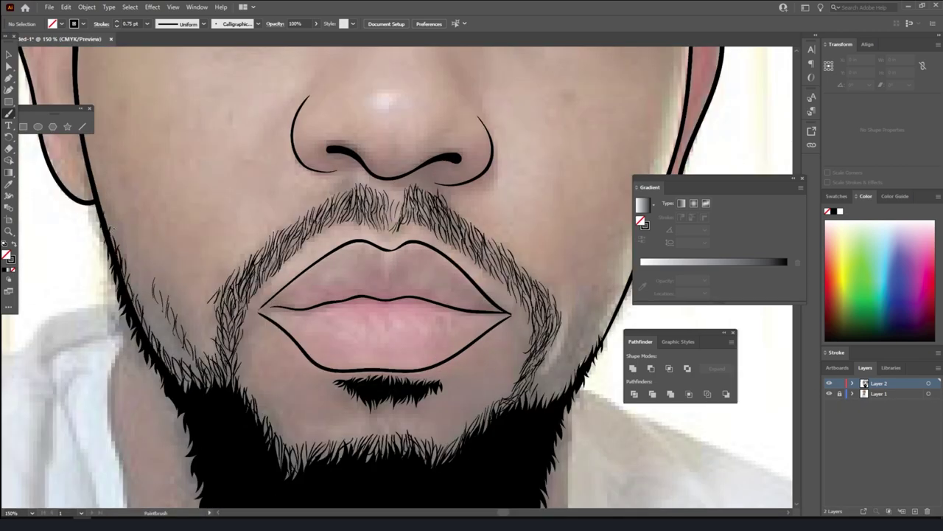
{"action": "left_click_drag", "start_coordinate": [194, 373], "coordinate": [184, 346]}
{"action": "left_click_drag", "start_coordinate": [190, 365], "coordinate": [165, 339]}
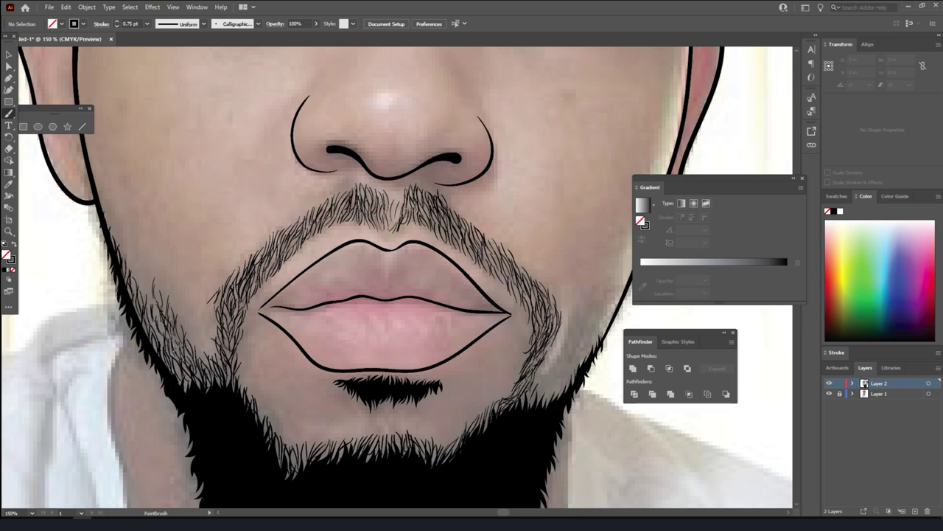
Fill in dense hair strokes along the right beard edge
{"action": "left_click_drag", "start_coordinate": [442, 295], "coordinate": [335, 271]}
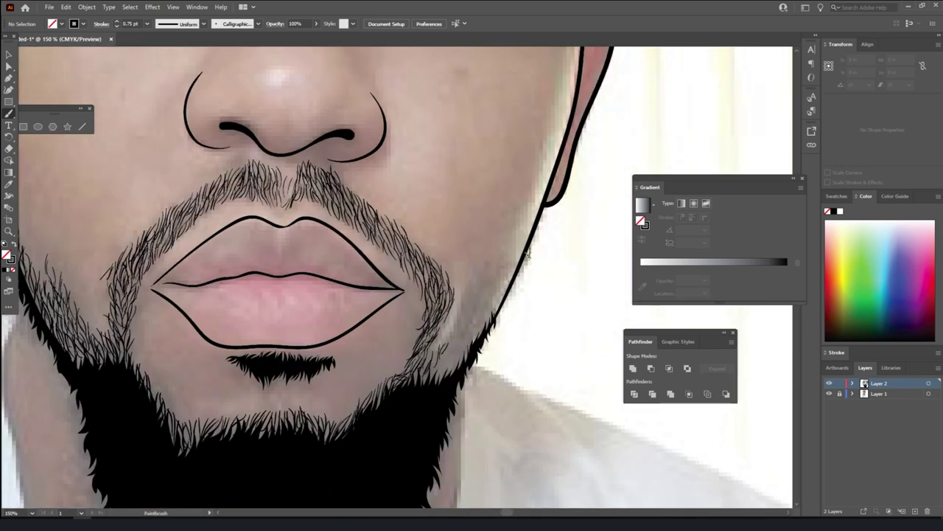
{"action": "left_click_drag", "start_coordinate": [450, 372], "coordinate": [461, 334]}
{"action": "left_click_drag", "start_coordinate": [462, 352], "coordinate": [472, 321]}
{"action": "left_click_drag", "start_coordinate": [467, 336], "coordinate": [493, 294]}
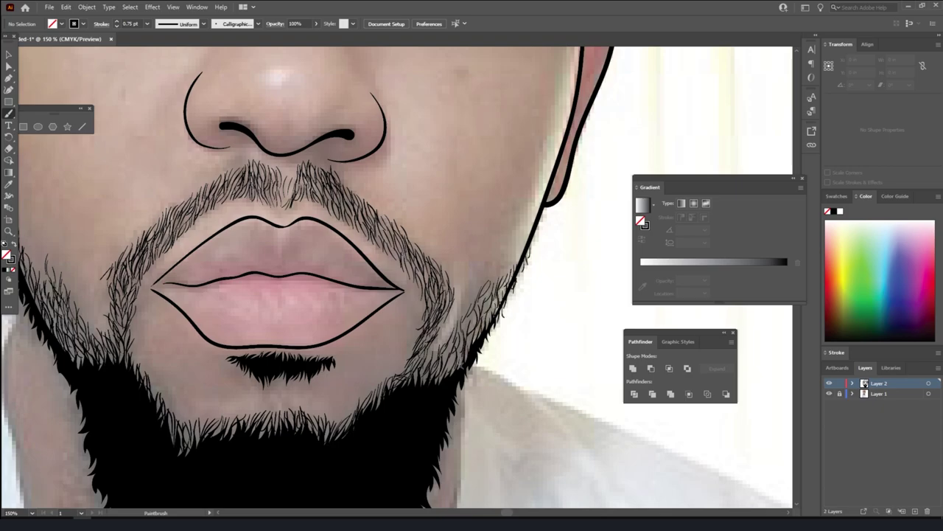
{"action": "left_click_drag", "start_coordinate": [439, 373], "coordinate": [465, 343]}
{"action": "left_click_drag", "start_coordinate": [432, 375], "coordinate": [446, 352]}
{"action": "left_click_drag", "start_coordinate": [425, 363], "coordinate": [443, 317]}
{"action": "left_click_drag", "start_coordinate": [469, 328], "coordinate": [480, 307]}
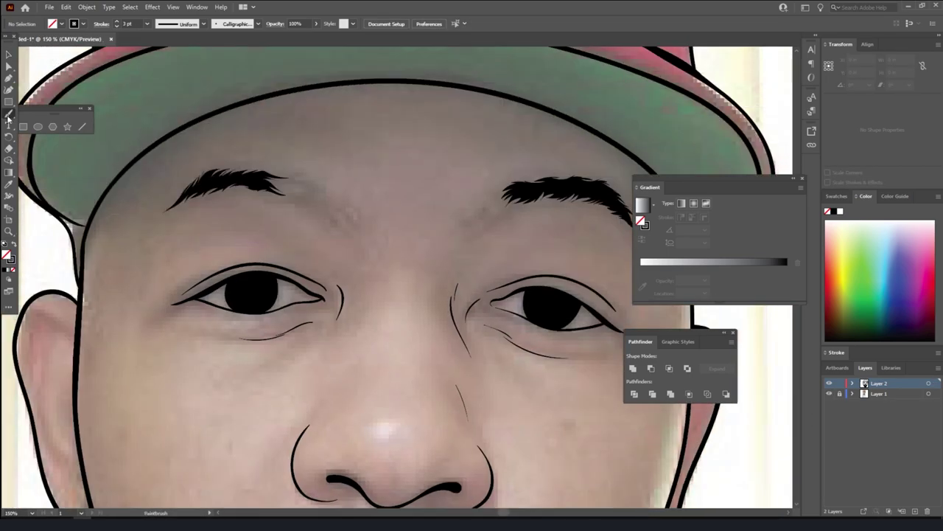
Thin the brush stroke weight and add hairs along the beard's bottom and left edges
{"action": "left_click", "coordinate": [147, 24]}
{"action": "left_click", "coordinate": [159, 58]}
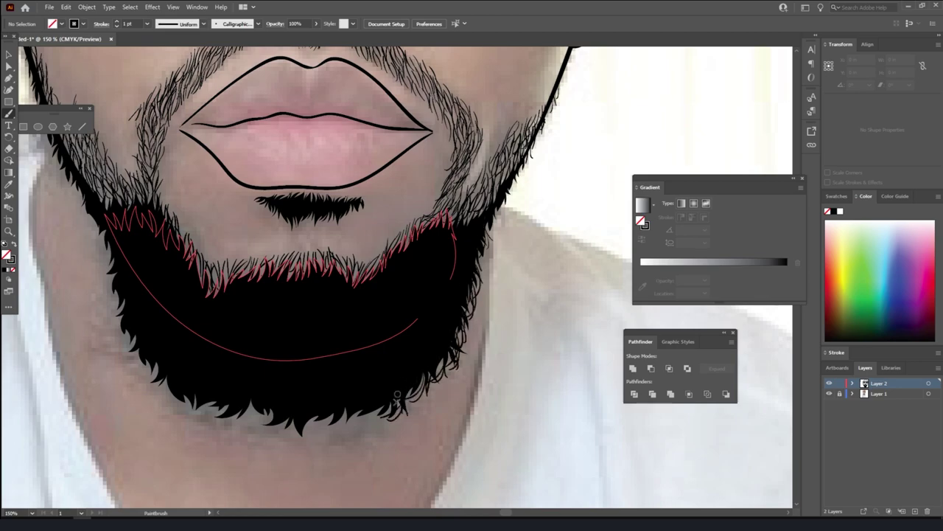
{"action": "mouse_move", "coordinate": [398, 398]}
{"action": "left_mouse_down"}
{"action": "mouse_move", "coordinate": [302, 420]}
{"action": "mouse_move", "coordinate": [177, 398]}
{"action": "left_mouse_up"}
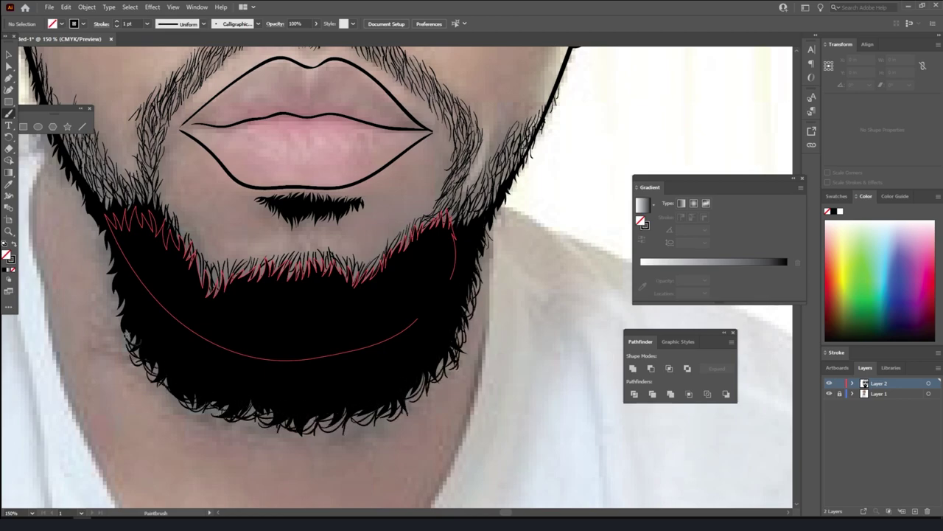
{"action": "left_click_drag", "start_coordinate": [131, 341], "coordinate": [116, 268]}
Extend the upper lip line into the left mouth corner
{"action": "left_click_drag", "start_coordinate": [243, 330], "coordinate": [310, 389]}
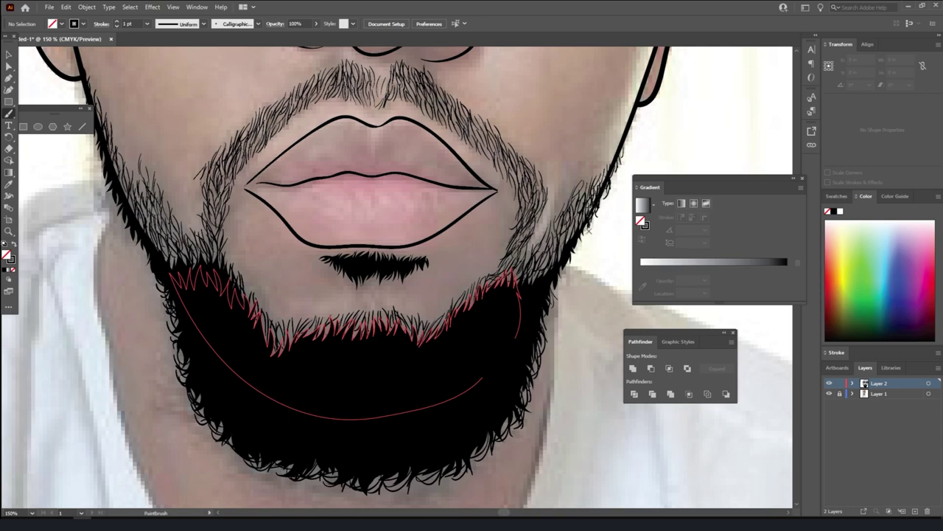
{"action": "left_click_drag", "start_coordinate": [546, 290], "coordinate": [689, 349]}
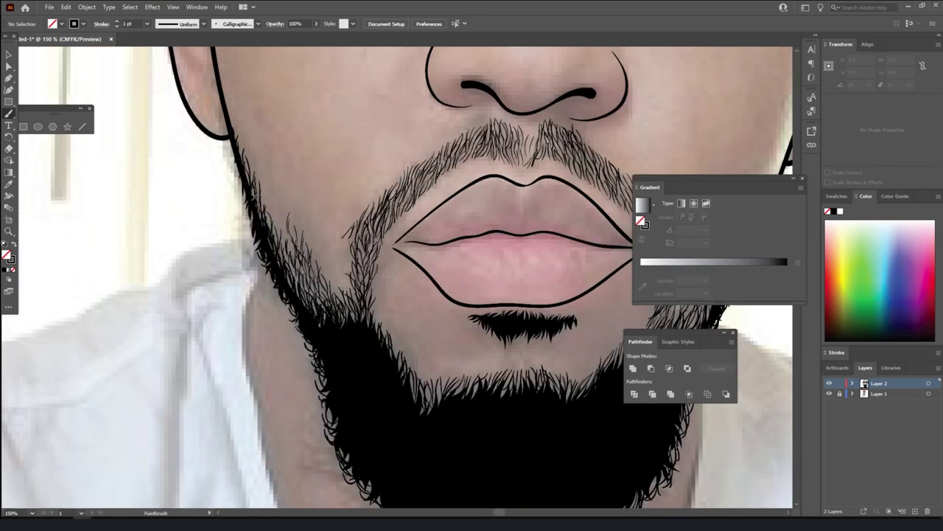
{"action": "key", "text": "ctrl+minus"}
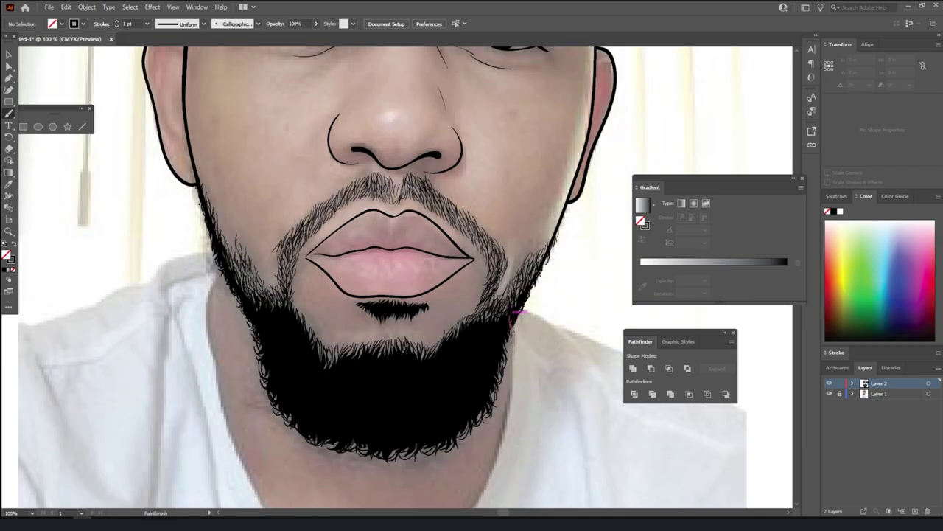
{"action": "left_click_drag", "start_coordinate": [491, 324], "coordinate": [258, 318]}
{"action": "key", "text": "ctrl+plus"}
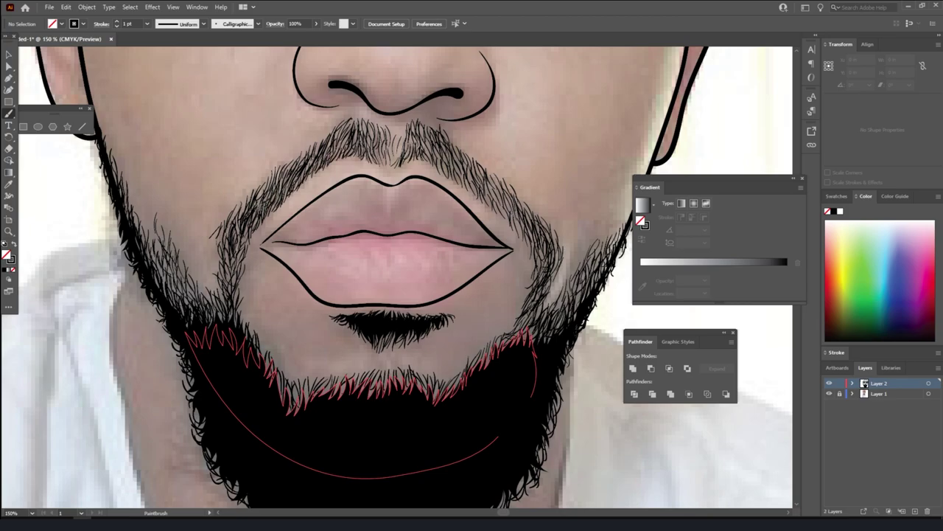
{"action": "key", "text": "ctrl+0"}
{"action": "scroll", "coordinate": [420, 293], "scroll_direction": "up", "scroll_amount": 5}
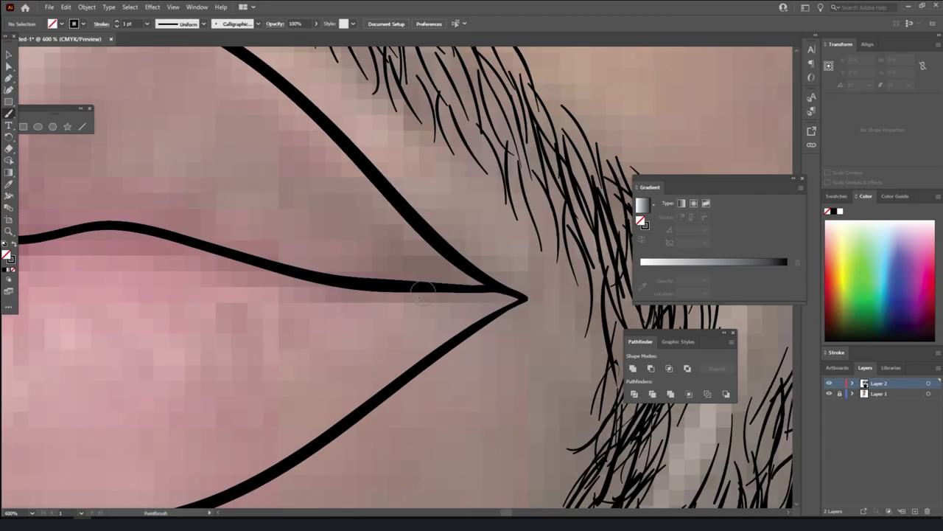
{"action": "scroll", "coordinate": [485, 369], "scroll_direction": "up", "scroll_amount": 2}
{"action": "left_click_drag", "start_coordinate": [259, 259], "coordinate": [183, 283]}
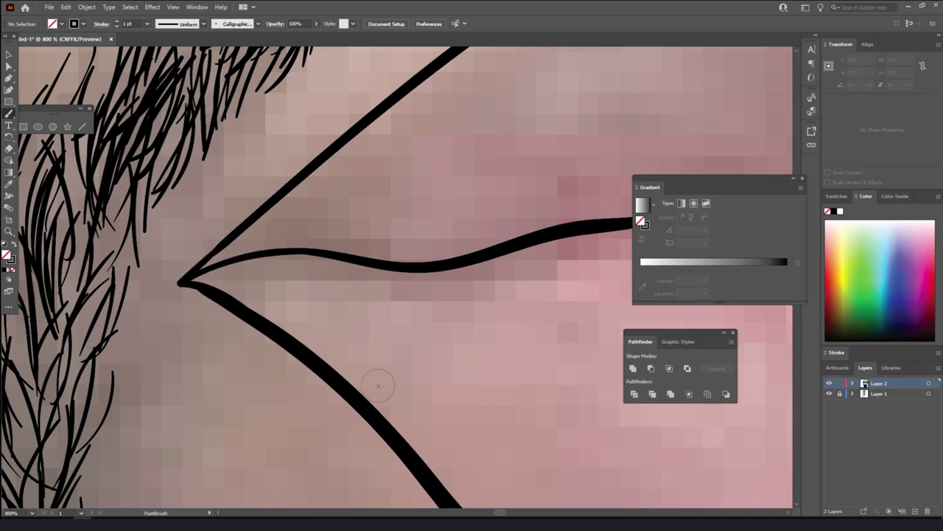
Feather the beard's top edge and left edge with short hair strokes
{"action": "scroll", "coordinate": [378, 386], "scroll_direction": "down", "scroll_amount": 5}
{"action": "scroll", "coordinate": [384, 369], "scroll_direction": "up", "scroll_amount": 1}
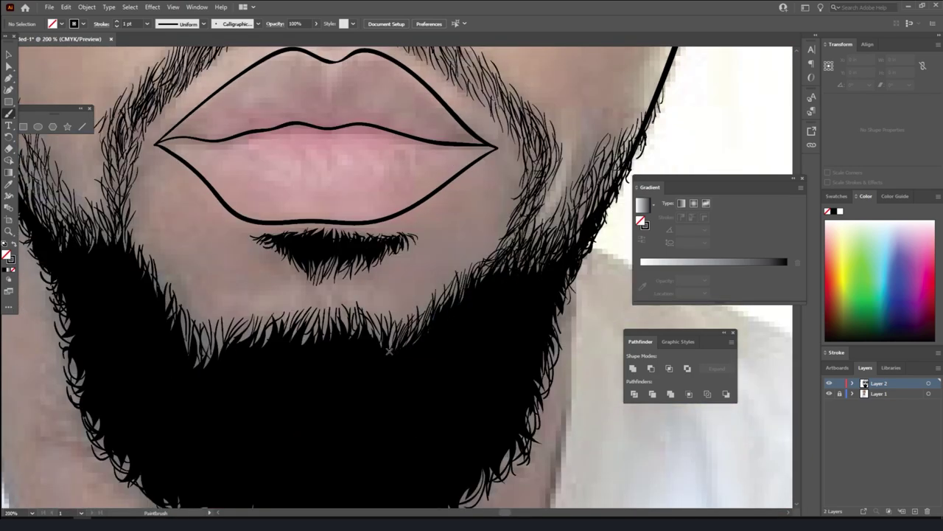
{"action": "left_click_drag", "start_coordinate": [388, 351], "coordinate": [328, 309]}
{"action": "left_click_drag", "start_coordinate": [324, 347], "coordinate": [258, 310]}
{"action": "left_click_drag", "start_coordinate": [265, 346], "coordinate": [205, 321]}
{"action": "left_click_drag", "start_coordinate": [206, 365], "coordinate": [163, 287]}
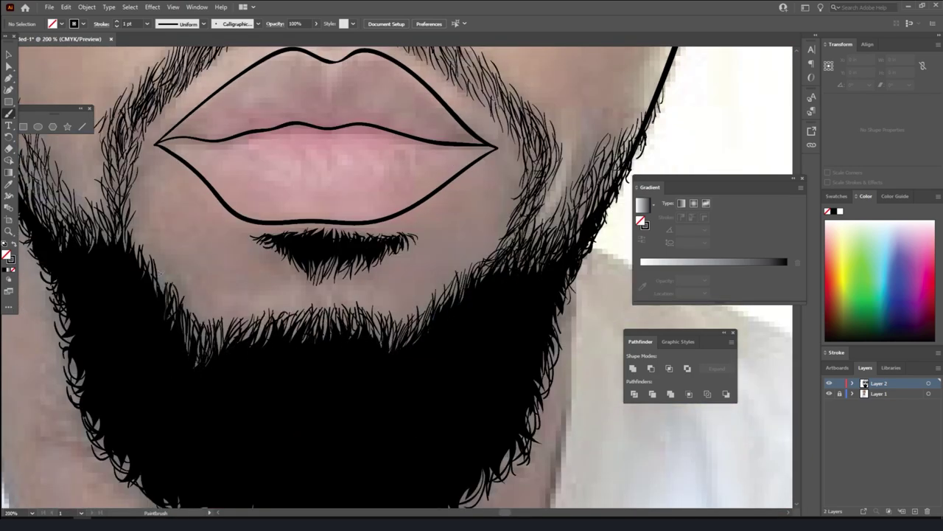
{"action": "left_click_drag", "start_coordinate": [114, 250], "coordinate": [44, 169]}
{"action": "scroll", "coordinate": [509, 339], "scroll_direction": "down", "scroll_amount": 2}
Outline the first letter of the mirrored 'Chiefs' cap lettering
{"action": "scroll", "coordinate": [573, 237], "scroll_direction": "down", "scroll_amount": 1}
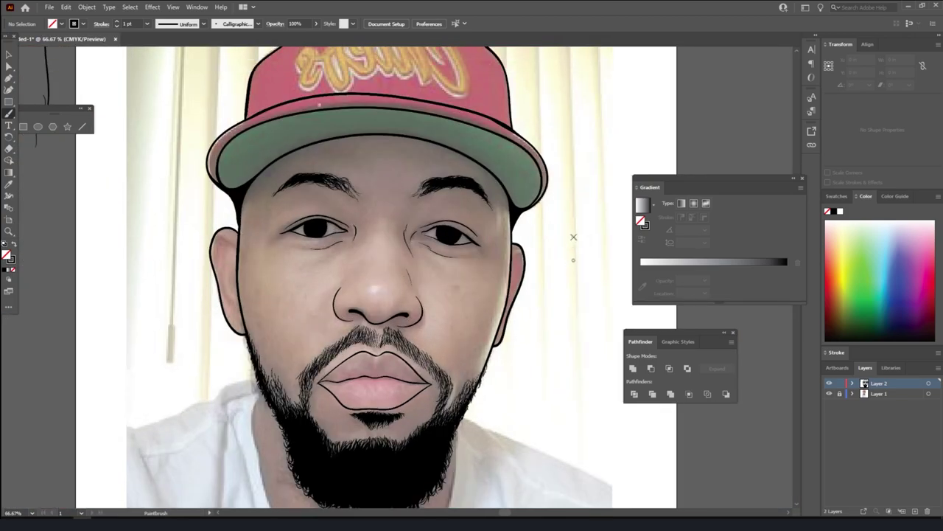
{"action": "scroll", "coordinate": [569, 235], "scroll_direction": "up", "scroll_amount": 3}
{"action": "scroll", "coordinate": [515, 240], "scroll_direction": "up", "scroll_amount": 2}
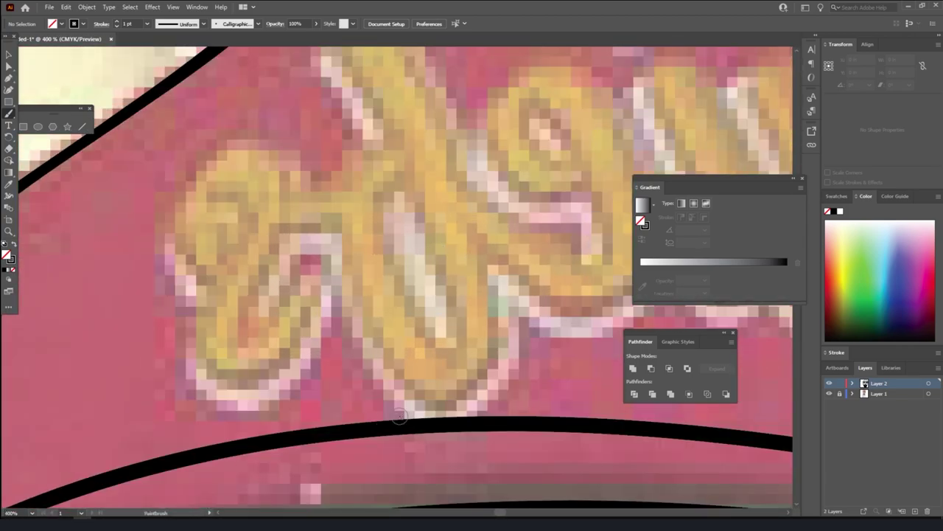
{"action": "mouse_move", "coordinate": [399, 417]}
{"action": "left_mouse_down"}
{"action": "mouse_move", "coordinate": [337, 317]}
{"action": "mouse_move", "coordinate": [295, 389]}
{"action": "mouse_move", "coordinate": [179, 199]}
{"action": "mouse_move", "coordinate": [383, 138]}
{"action": "left_mouse_up"}
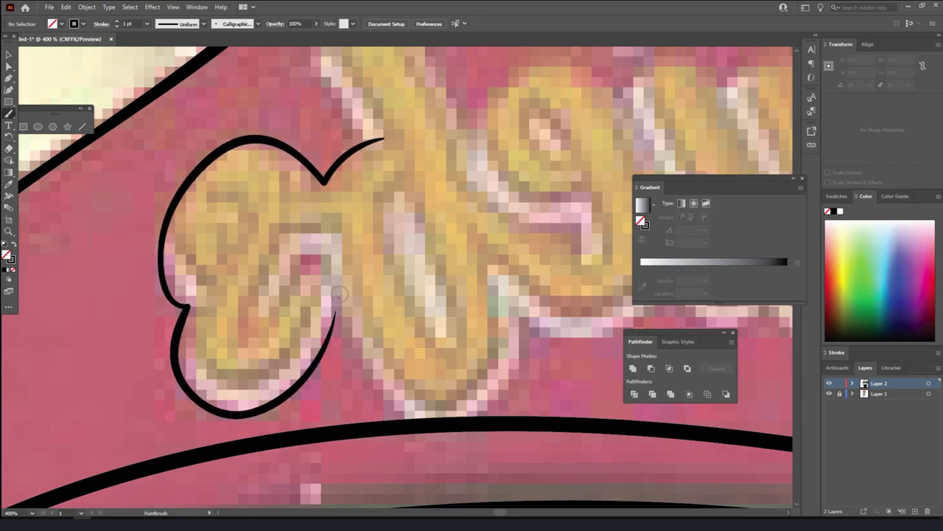
{"action": "left_click_drag", "start_coordinate": [337, 297], "coordinate": [419, 414]}
{"action": "scroll", "coordinate": [504, 418], "scroll_direction": "right", "scroll_amount": 3}
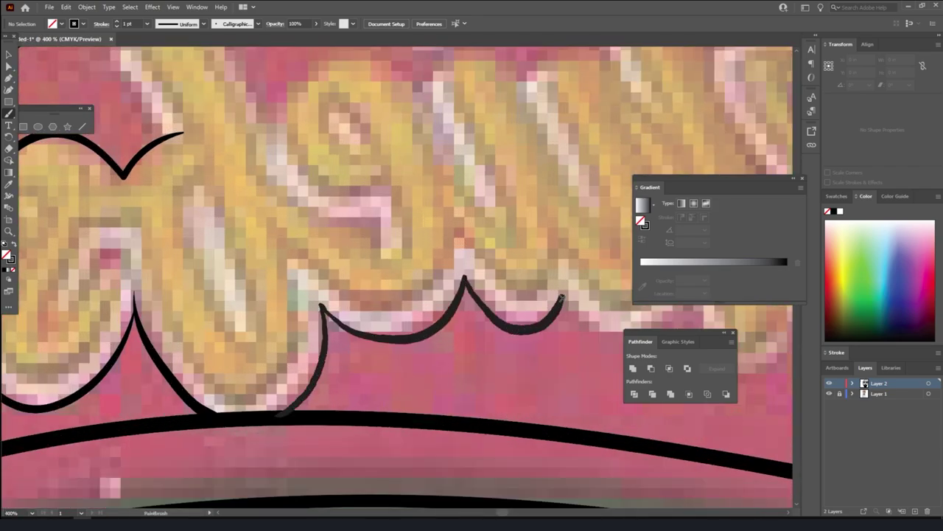
Continue the lettering outline looping rightward over the next letters
{"action": "key", "text": "ctrl+0"}
{"action": "scroll", "coordinate": [350, 304], "scroll_direction": "up", "scroll_amount": 3}
{"action": "key", "text": "ctrl+0"}
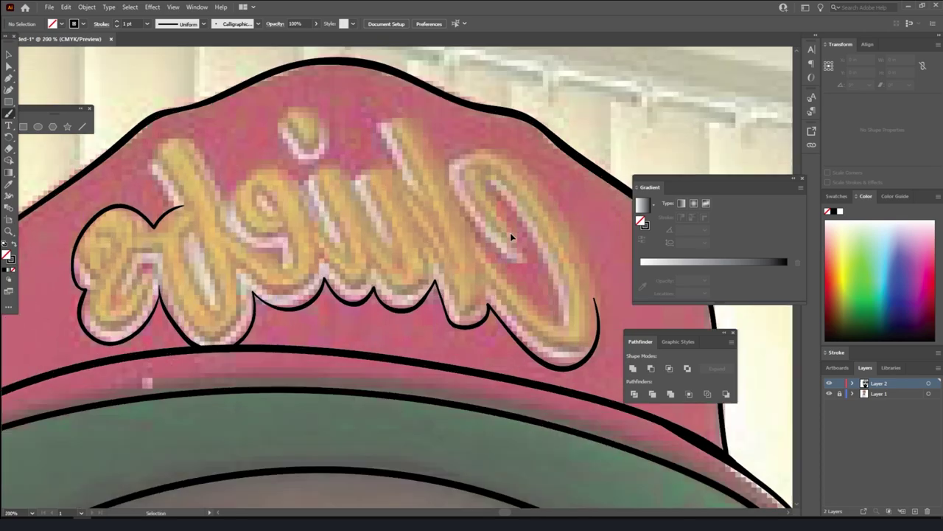
{"action": "scroll", "coordinate": [438, 326], "scroll_direction": "up", "scroll_amount": 5}
{"action": "mouse_move", "coordinate": [437, 327]}
{"action": "left_mouse_down"}
{"action": "mouse_move", "coordinate": [375, 131]}
{"action": "mouse_move", "coordinate": [614, 267]}
{"action": "left_mouse_up"}
{"action": "key", "text": "ctrl+0"}
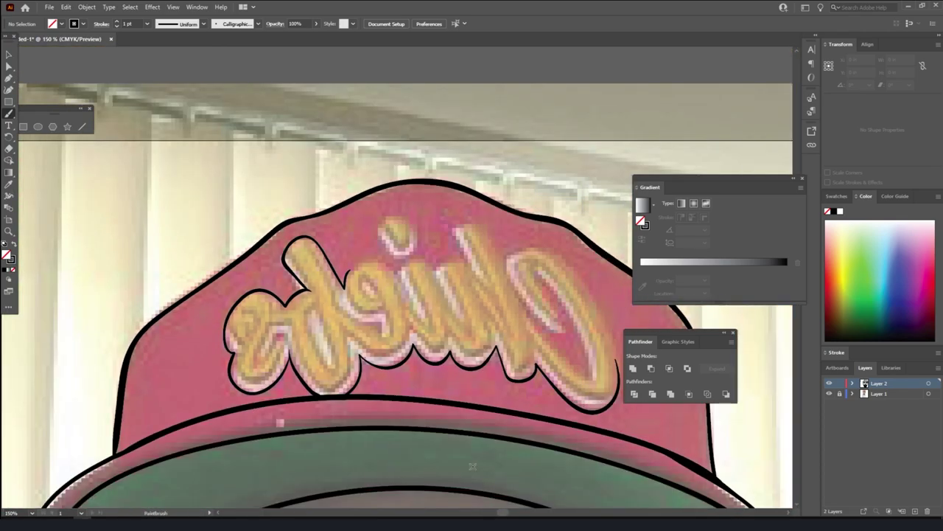
{"action": "scroll", "coordinate": [210, 300], "scroll_direction": "up", "scroll_amount": 5}
{"action": "left_click_drag", "start_coordinate": [288, 241], "coordinate": [537, 274]}
Outline the dot of the letter i
{"action": "key", "text": "ctrl+0"}
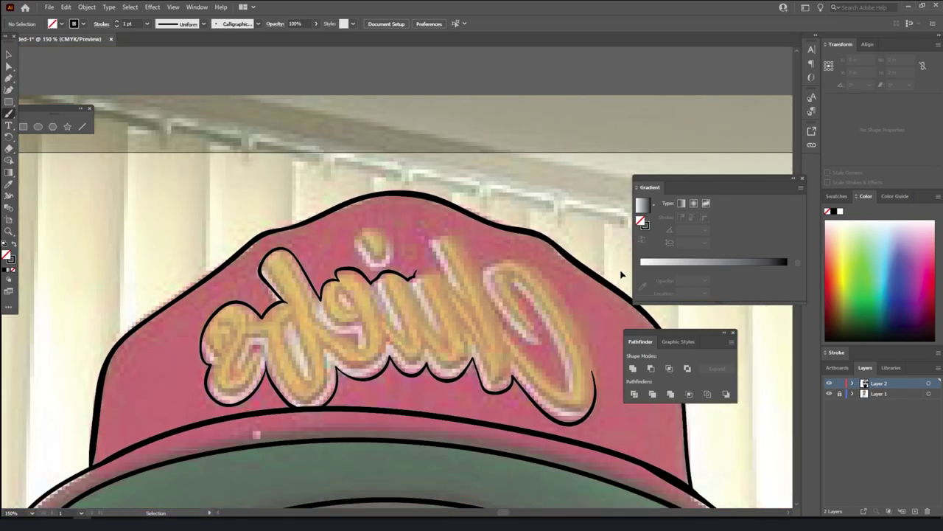
{"action": "scroll", "coordinate": [301, 235], "scroll_direction": "up", "scroll_amount": 5}
{"action": "scroll", "coordinate": [588, 183], "scroll_direction": "down", "scroll_amount": 3}
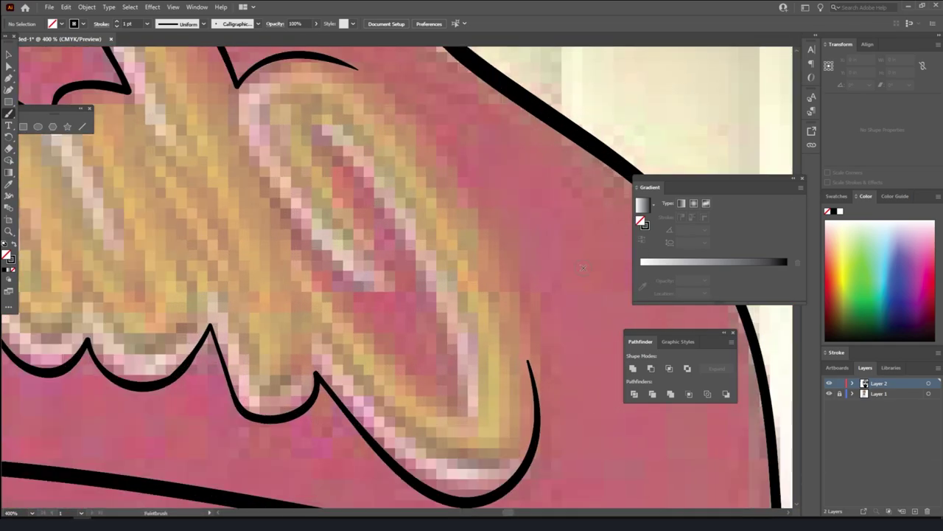
{"action": "key", "text": "ctrl+0"}
{"action": "scroll", "coordinate": [383, 221], "scroll_direction": "up", "scroll_amount": 5}
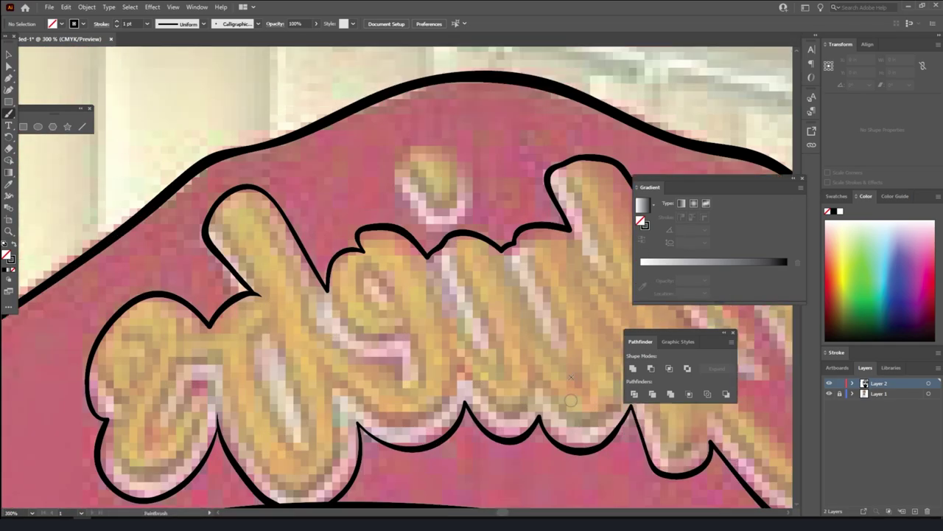
{"action": "scroll", "coordinate": [317, 184], "scroll_direction": "up", "scroll_amount": 3}
{"action": "left_click_drag", "start_coordinate": [320, 184], "coordinate": [316, 179]}
Close the inner letter outline and draw a curl contour around the letter
{"action": "scroll", "coordinate": [377, 313], "scroll_direction": "down", "scroll_amount": 4}
{"action": "scroll", "coordinate": [378, 313], "scroll_direction": "up", "scroll_amount": 2}
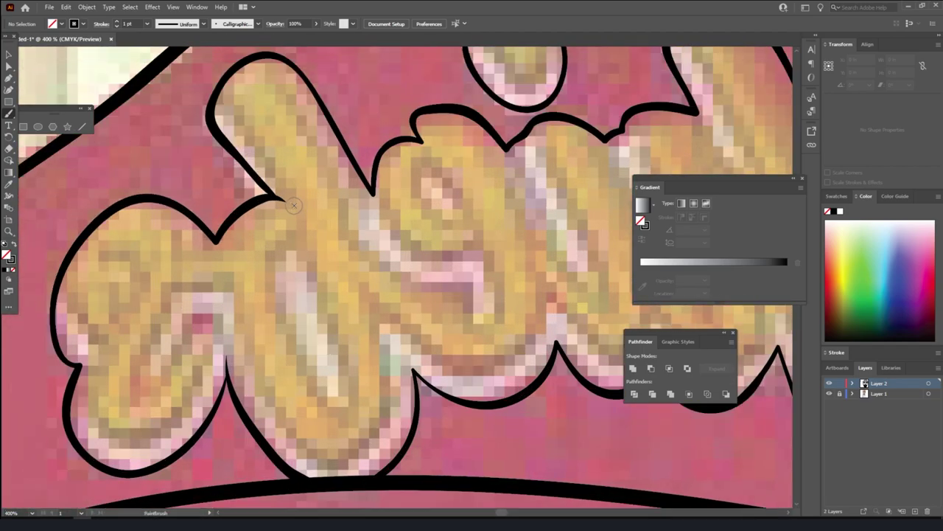
{"action": "left_click_drag", "start_coordinate": [340, 401], "coordinate": [297, 234]}
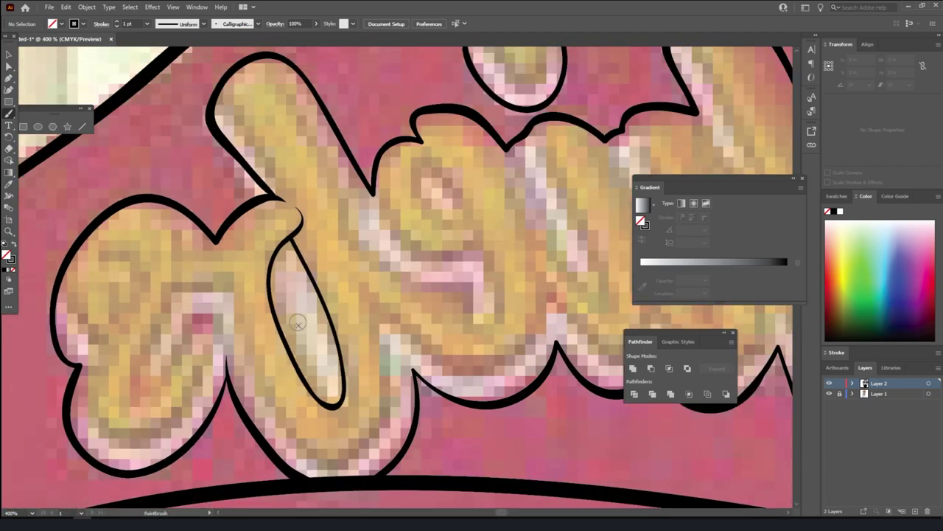
{"action": "scroll", "coordinate": [240, 209], "scroll_direction": "up", "scroll_amount": 2}
{"action": "mouse_move", "coordinate": [313, 269]}
{"action": "left_mouse_down"}
{"action": "mouse_move", "coordinate": [300, 197]}
{"action": "mouse_move", "coordinate": [449, 380]}
{"action": "left_mouse_up"}
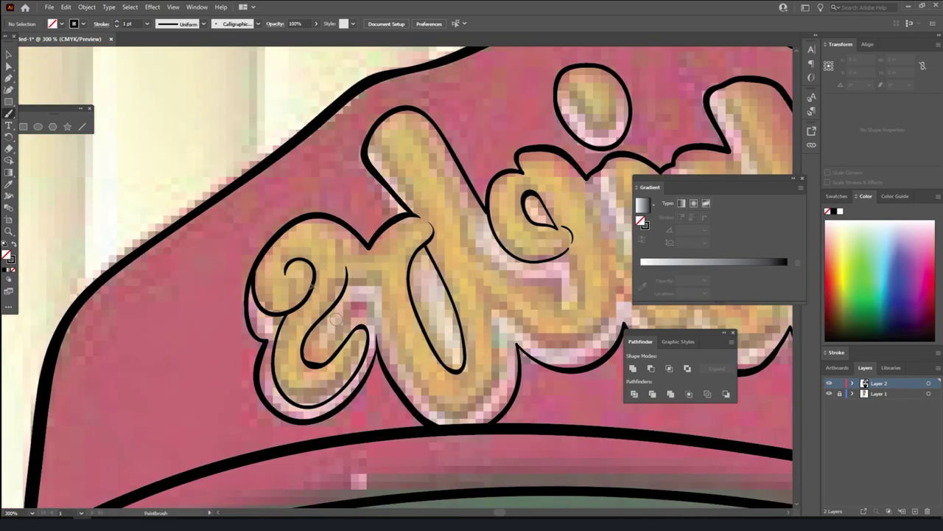
{"action": "key", "text": "v"}
Trace the lettering's left edge, inner curves and letter loops with inner ovals
{"action": "scroll", "coordinate": [323, 269], "scroll_direction": "up", "scroll_amount": 3}
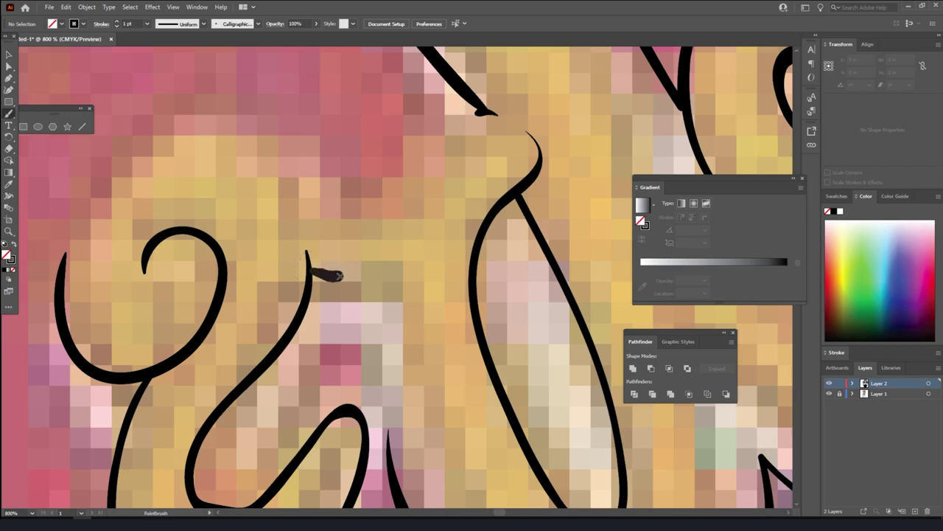
{"action": "left_click_drag", "start_coordinate": [338, 276], "coordinate": [445, 440]}
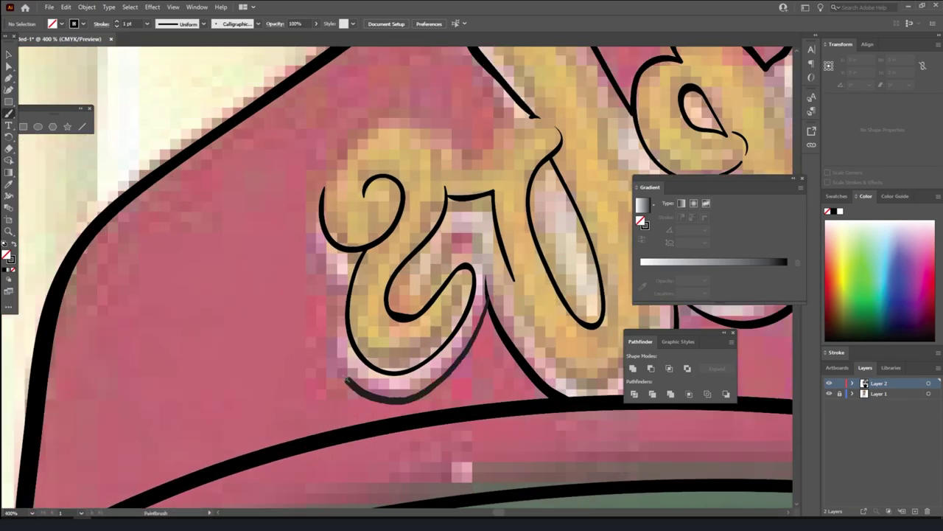
{"action": "left_click_drag", "start_coordinate": [345, 380], "coordinate": [376, 116]}
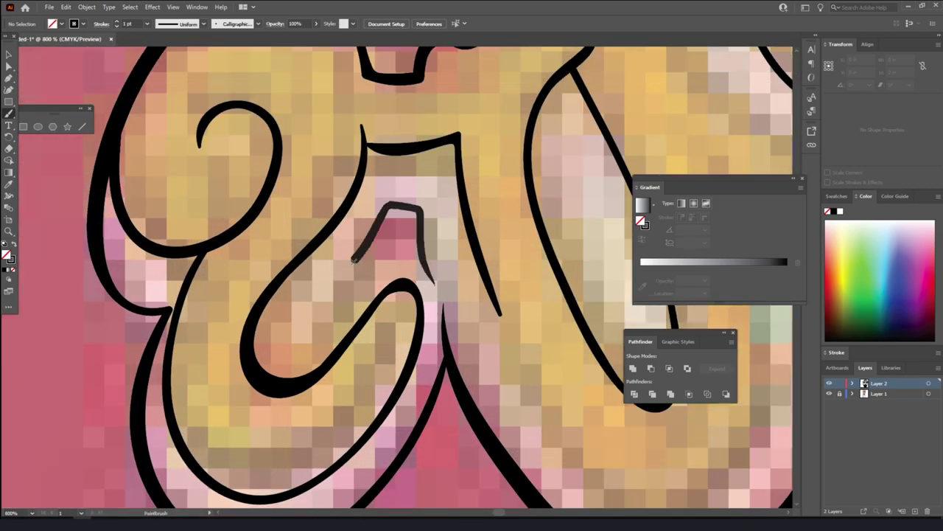
{"action": "left_click_drag", "start_coordinate": [353, 259], "coordinate": [316, 323]}
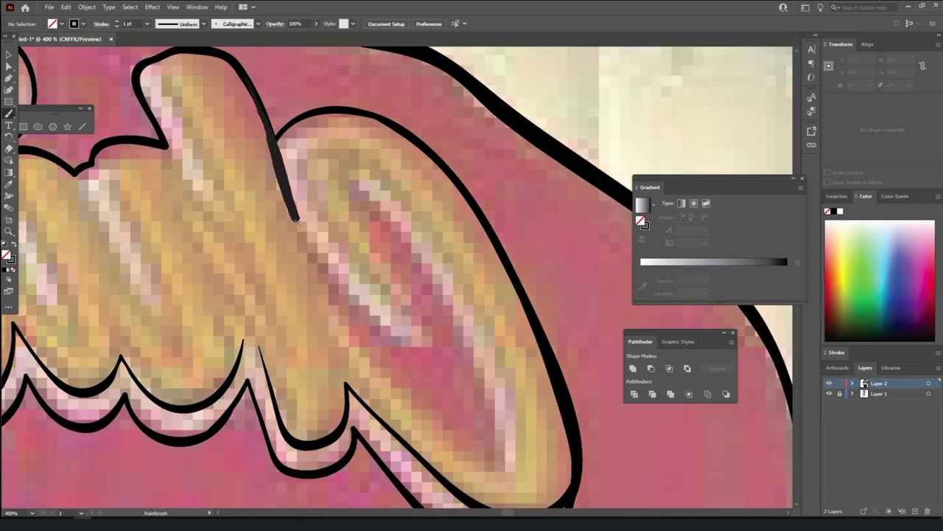
{"action": "left_click_drag", "start_coordinate": [297, 220], "coordinate": [516, 471]}
{"action": "left_click_drag", "start_coordinate": [346, 169], "coordinate": [416, 310]}
{"action": "left_click_drag", "start_coordinate": [302, 133], "coordinate": [539, 369]}
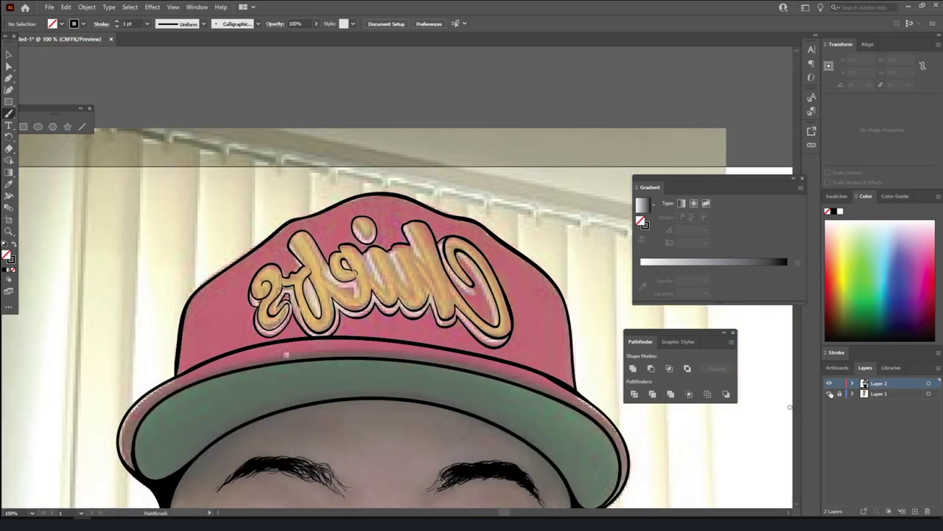
Toggle Layer 1 visibility to check lines, then add an inner stroke inside the letter i
{"action": "left_click", "coordinate": [830, 394]}
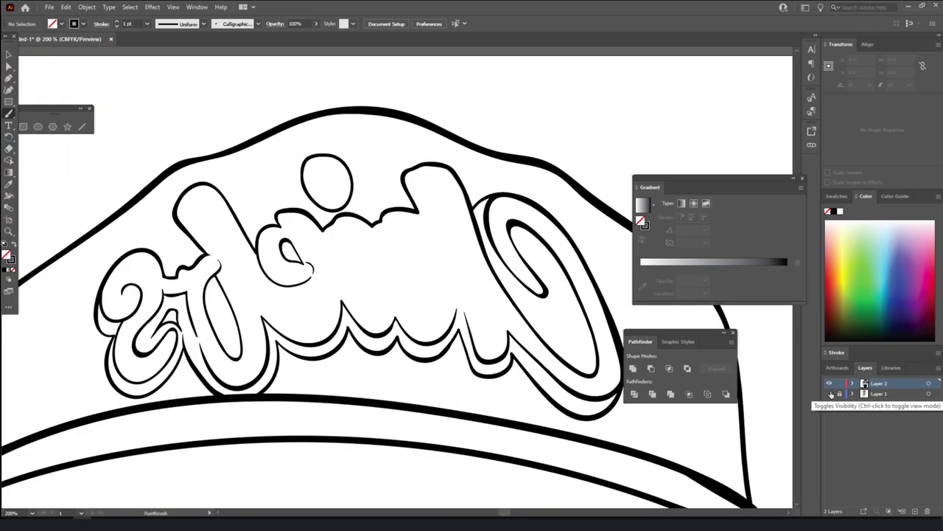
{"action": "key", "text": "ctrl+plus"}
{"action": "left_click", "coordinate": [830, 394]}
{"action": "left_click_drag", "start_coordinate": [288, 208], "coordinate": [317, 274]}
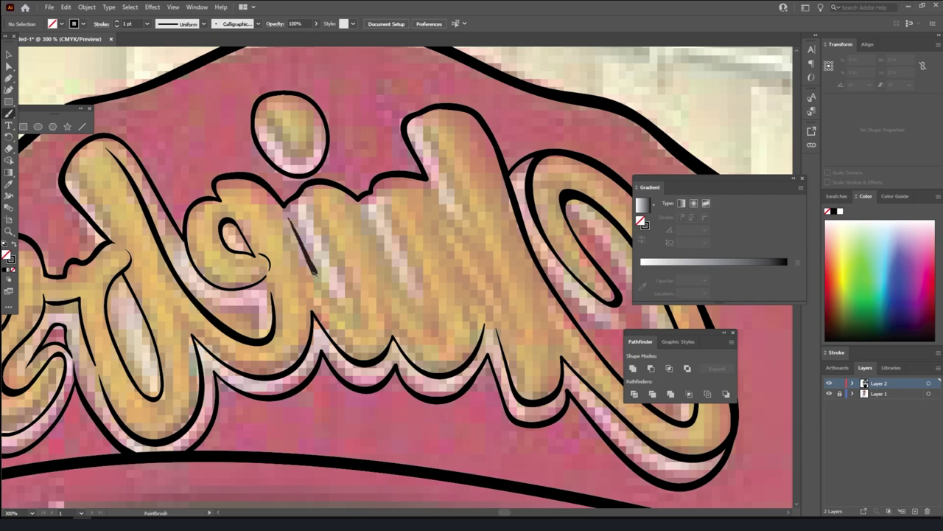
{"action": "left_click_drag", "start_coordinate": [374, 189], "coordinate": [372, 187]}
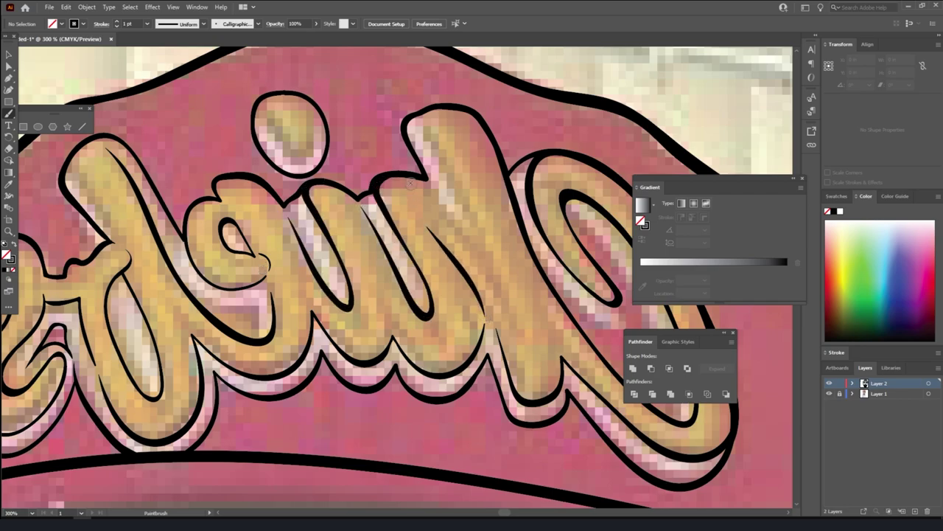
{"action": "scroll", "coordinate": [492, 241], "scroll_direction": "down", "scroll_amount": 5}
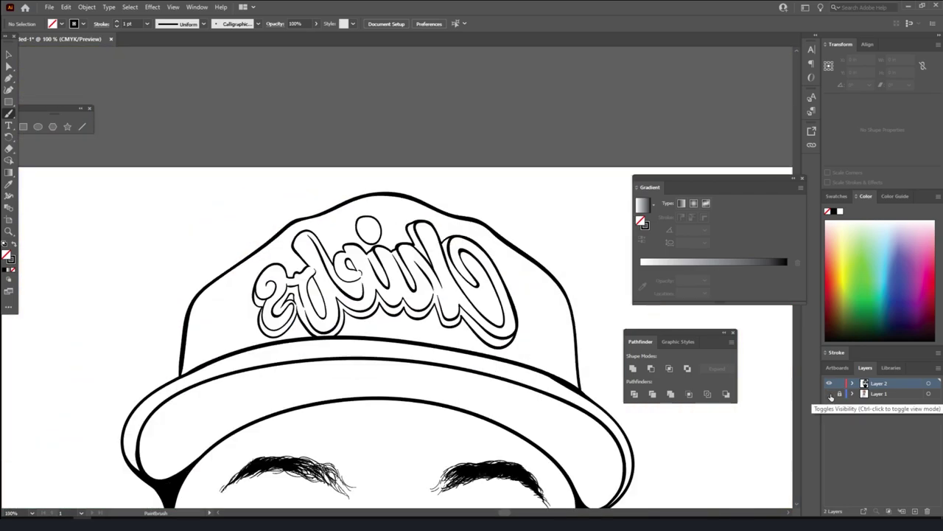
Paint an inner brush stroke inside another cap letter
{"action": "scroll", "coordinate": [573, 364], "scroll_direction": "up", "scroll_amount": 8}
{"action": "scroll", "coordinate": [608, 318], "scroll_direction": "up", "scroll_amount": 3}
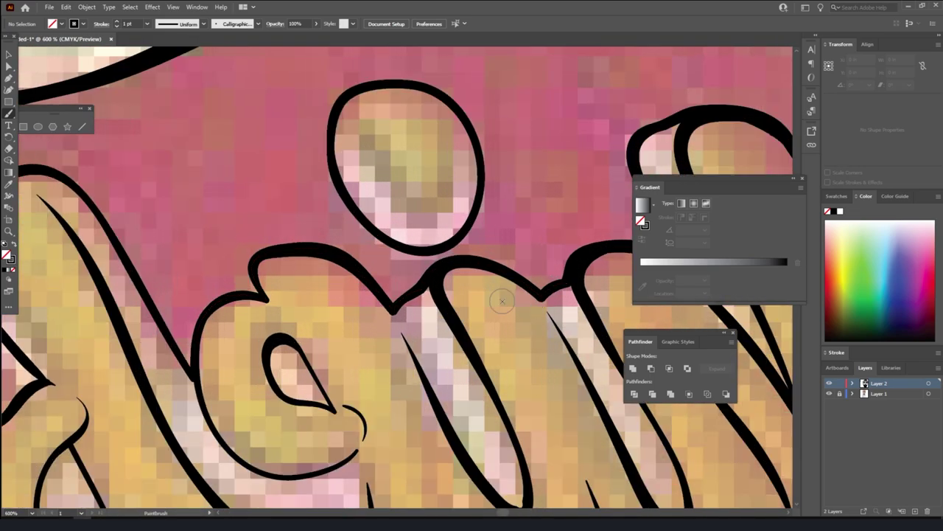
{"action": "scroll", "coordinate": [607, 317], "scroll_direction": "up", "scroll_amount": 1}
{"action": "scroll", "coordinate": [568, 270], "scroll_direction": "down", "scroll_amount": 5}
{"action": "scroll", "coordinate": [568, 270], "scroll_direction": "up", "scroll_amount": 5}
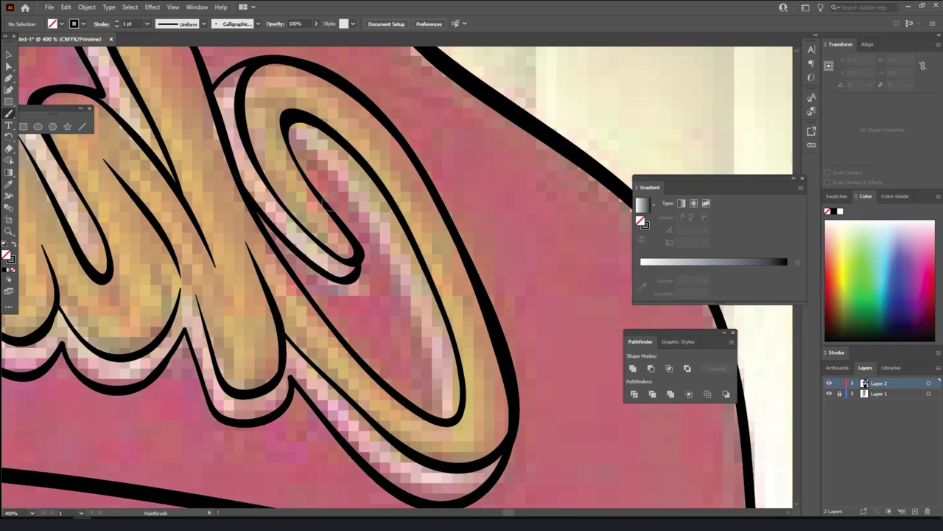
{"action": "scroll", "coordinate": [423, 440], "scroll_direction": "down", "scroll_amount": 5}
{"action": "scroll", "coordinate": [424, 439], "scroll_direction": "up", "scroll_amount": 6}
{"action": "mouse_move", "coordinate": [229, 213]}
{"action": "left_mouse_down"}
{"action": "mouse_move", "coordinate": [335, 409]}
{"action": "mouse_move", "coordinate": [347, 413]}
{"action": "left_mouse_up"}
Paint a short contour line inside the ear
{"action": "scroll", "coordinate": [520, 413], "scroll_direction": "down", "scroll_amount": 3}
{"action": "scroll", "coordinate": [520, 412], "scroll_direction": "down", "scroll_amount": 3}
{"action": "scroll", "coordinate": [521, 412], "scroll_direction": "up", "scroll_amount": 2}
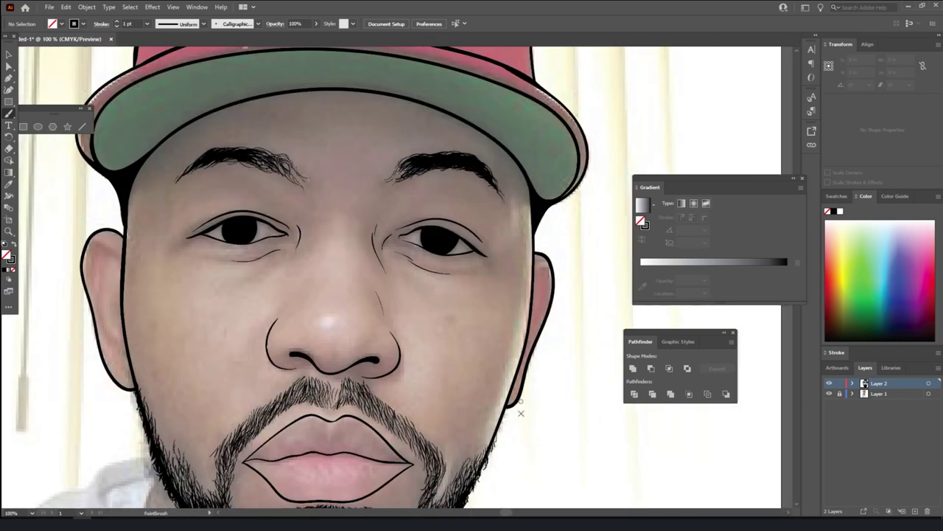
{"action": "scroll", "coordinate": [520, 412], "scroll_direction": "up", "scroll_amount": 2}
{"action": "scroll", "coordinate": [500, 341], "scroll_direction": "down", "scroll_amount": 3}
{"action": "scroll", "coordinate": [354, 221], "scroll_direction": "up", "scroll_amount": 3}
{"action": "left_click_drag", "start_coordinate": [362, 173], "coordinate": [385, 193]}
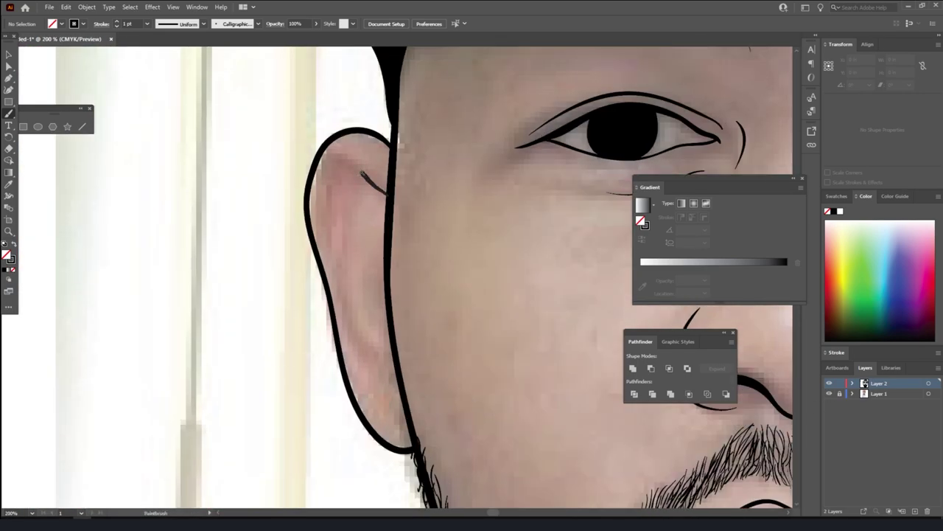
{"action": "scroll", "coordinate": [421, 420], "scroll_direction": "down", "scroll_amount": 3}
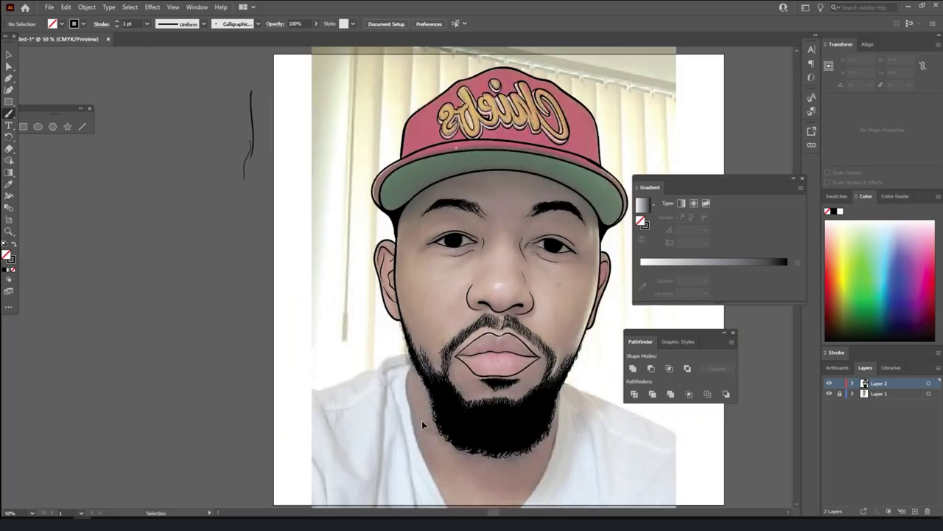
{"action": "scroll", "coordinate": [422, 420], "scroll_direction": "down", "scroll_amount": 1}
{"action": "scroll", "coordinate": [380, 222], "scroll_direction": "up", "scroll_amount": 1}
{"action": "scroll", "coordinate": [380, 221], "scroll_direction": "up", "scroll_amount": 2}
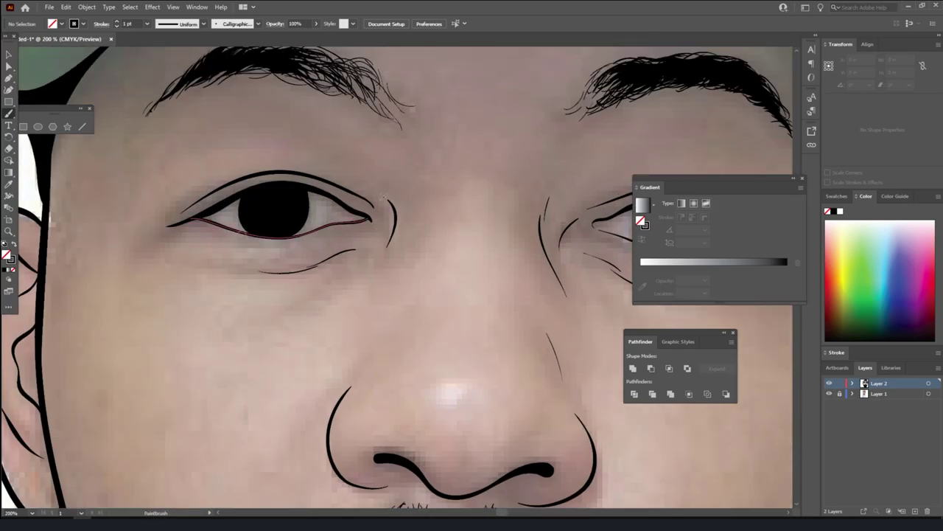
{"action": "scroll", "coordinate": [546, 317], "scroll_direction": "down", "scroll_amount": 3}
{"action": "scroll", "coordinate": [543, 312], "scroll_direction": "up", "scroll_amount": 2}
{"action": "scroll", "coordinate": [412, 309], "scroll_direction": "up", "scroll_amount": 1}
{"action": "scroll", "coordinate": [263, 200], "scroll_direction": "up", "scroll_amount": 1}
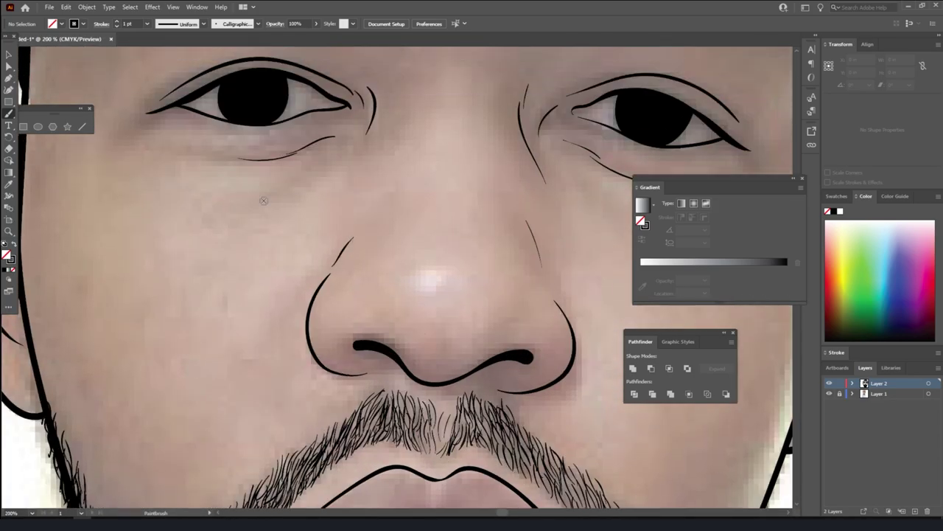
Hide Layer 1 and reflect all the line artwork across the vertical axis
{"action": "left_click", "coordinate": [829, 394]}
{"action": "key", "text": "ctrl+0"}
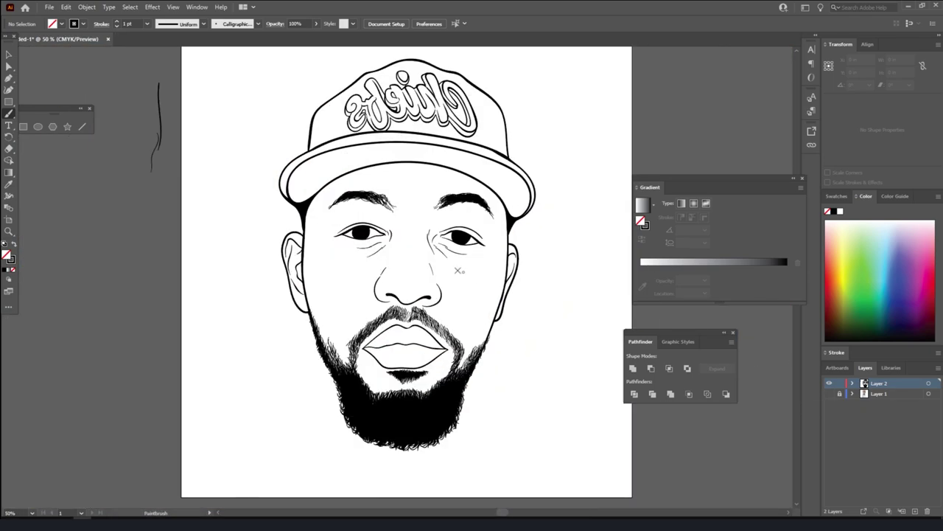
{"action": "left_click_drag", "start_coordinate": [190, 182], "coordinate": [600, 442]}
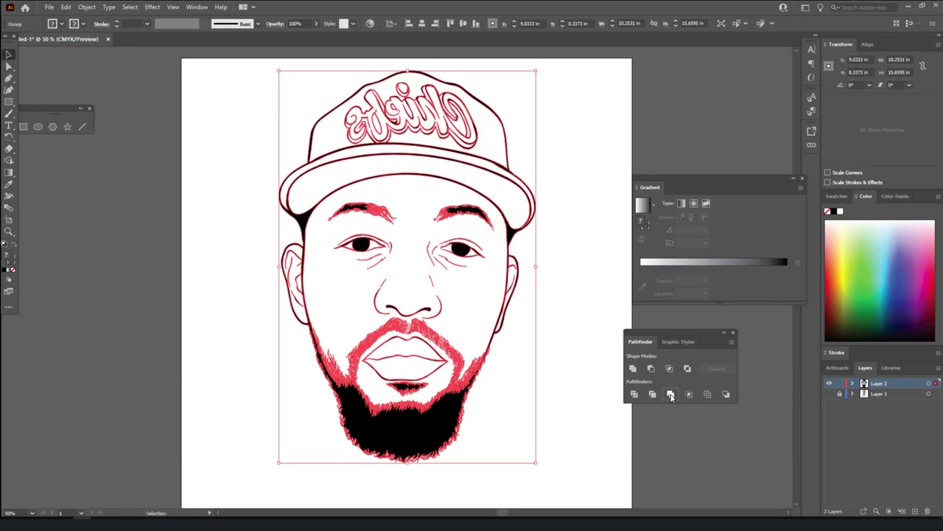
{"action": "right_click", "coordinate": [434, 240]}
{"action": "mouse_move", "coordinate": [543, 366]}
{"action": "left_click", "coordinate": [564, 379]}
{"action": "left_click", "coordinate": [476, 325]}
{"action": "left_click", "coordinate": [559, 381]}
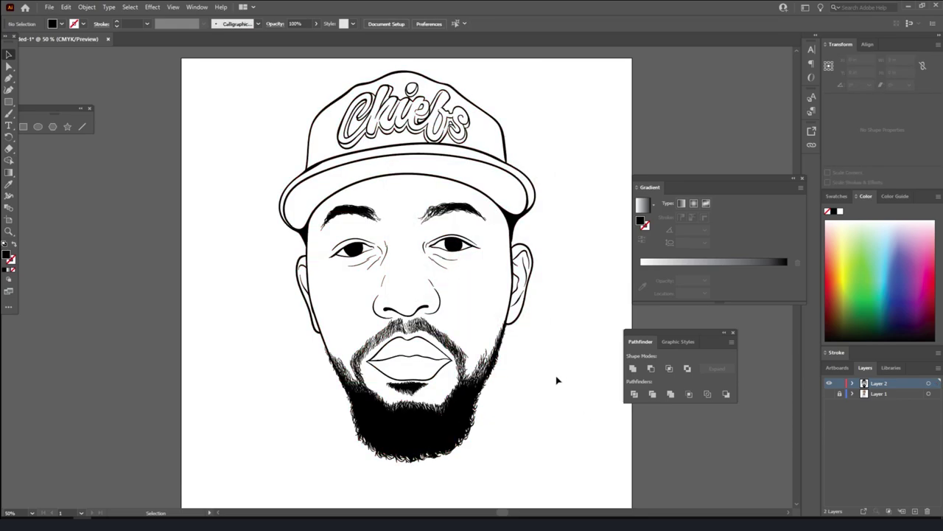
{"action": "key", "text": "b"}
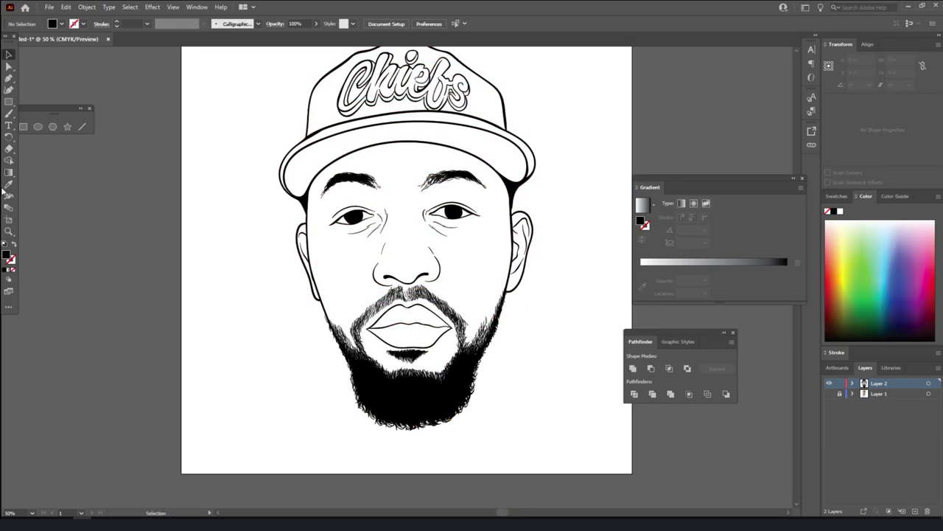
{"action": "scroll", "coordinate": [319, 303], "scroll_direction": "up", "scroll_amount": 5}
{"action": "scroll", "coordinate": [388, 203], "scroll_direction": "down", "scroll_amount": 5}
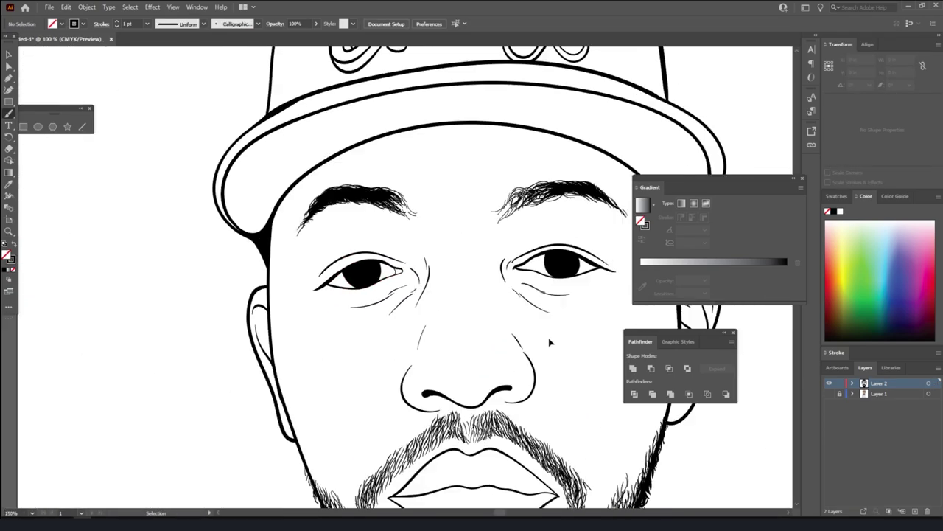
{"action": "scroll", "coordinate": [445, 241], "scroll_direction": "up", "scroll_amount": 4}
Select all and deselect the artwork, then duplicate Layer 2 as 'Layer 2 copy'
{"action": "scroll", "coordinate": [526, 344], "scroll_direction": "down", "scroll_amount": 4}
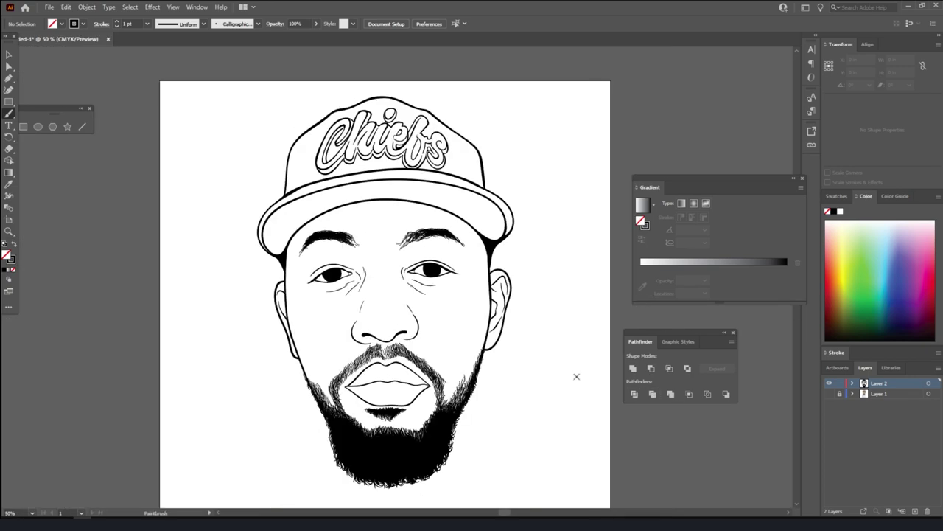
{"action": "scroll", "coordinate": [575, 375], "scroll_direction": "up", "scroll_amount": 2}
{"action": "scroll", "coordinate": [506, 282], "scroll_direction": "up", "scroll_amount": 2}
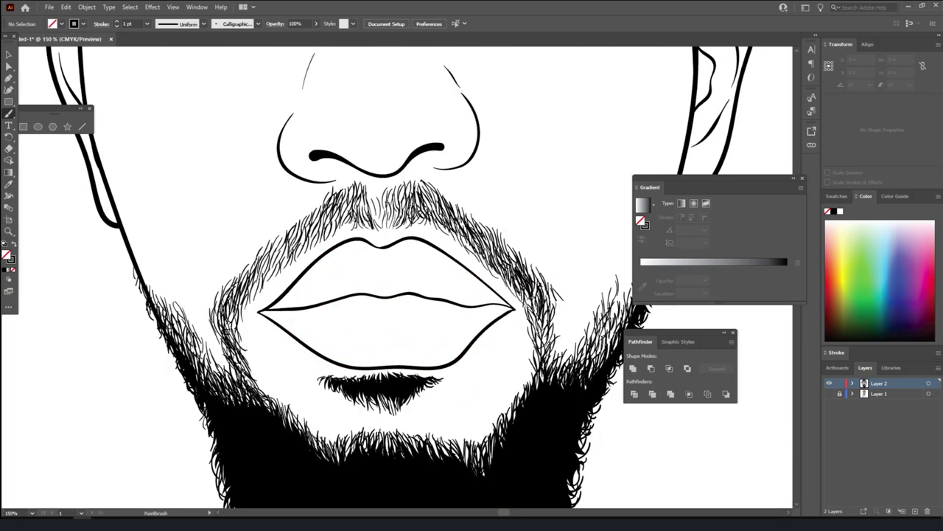
{"action": "scroll", "coordinate": [589, 306], "scroll_direction": "down", "scroll_amount": 2}
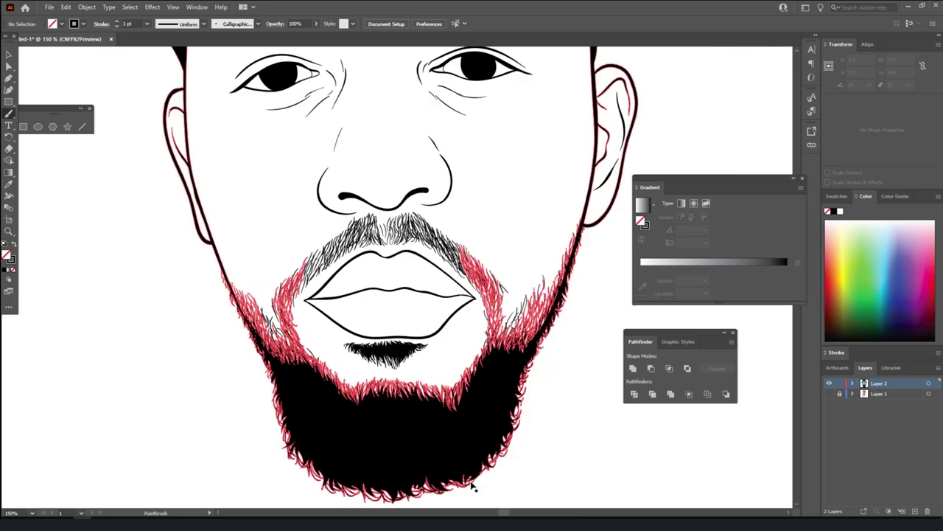
{"action": "scroll", "coordinate": [544, 422], "scroll_direction": "down", "scroll_amount": 1}
{"action": "key", "text": "ctrl+a"}
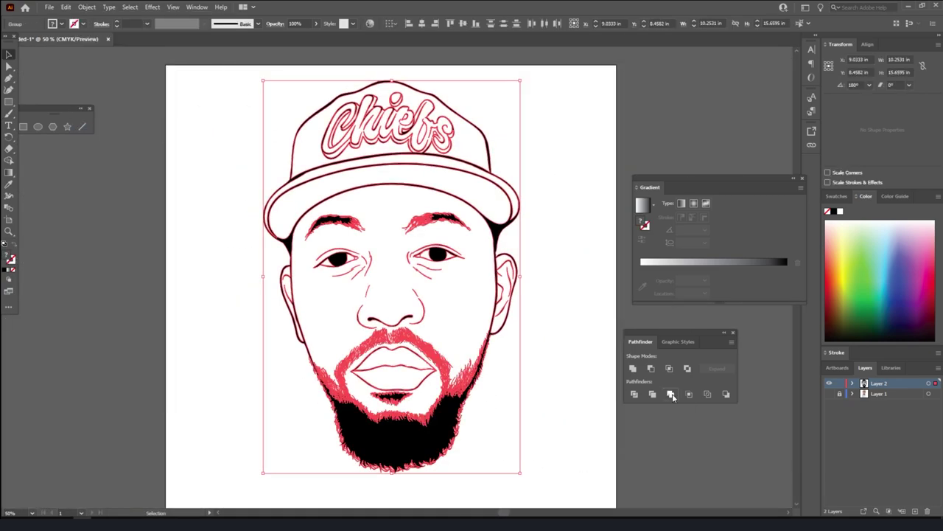
{"action": "key", "text": "ctrl+h"}
{"action": "left_click_drag", "start_coordinate": [879, 383], "coordinate": [915, 510]}
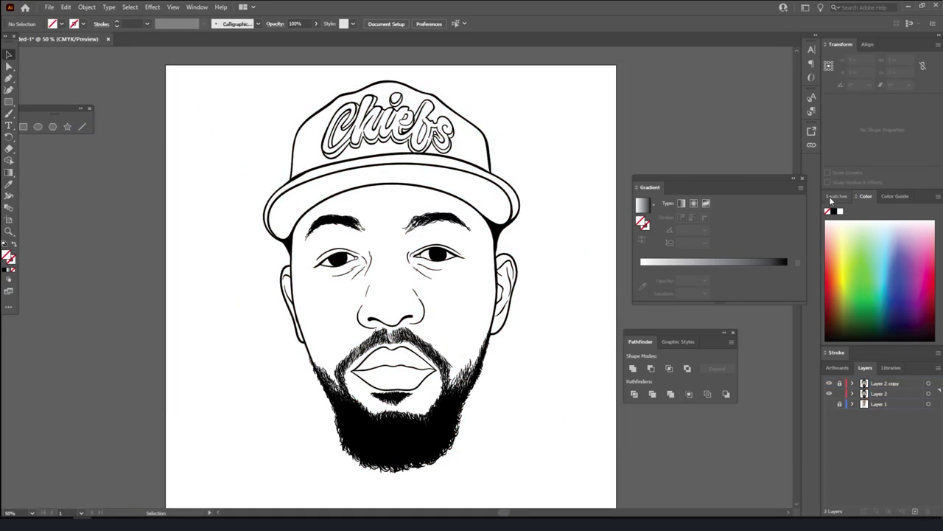
Browse for a swatch file via Swatches > Open Swatch Library > Other Library
{"action": "left_click", "coordinate": [837, 196]}
{"action": "left_click", "coordinate": [830, 340]}
{"action": "scroll", "coordinate": [89, 140], "scroll_direction": "down", "scroll_amount": 5}
{"action": "left_click", "coordinate": [43, 104]}
Load the CHIWORLD SKIN TONES swatch library from its folder
{"action": "scroll", "coordinate": [307, 120], "scroll_direction": "up", "scroll_amount": 2}
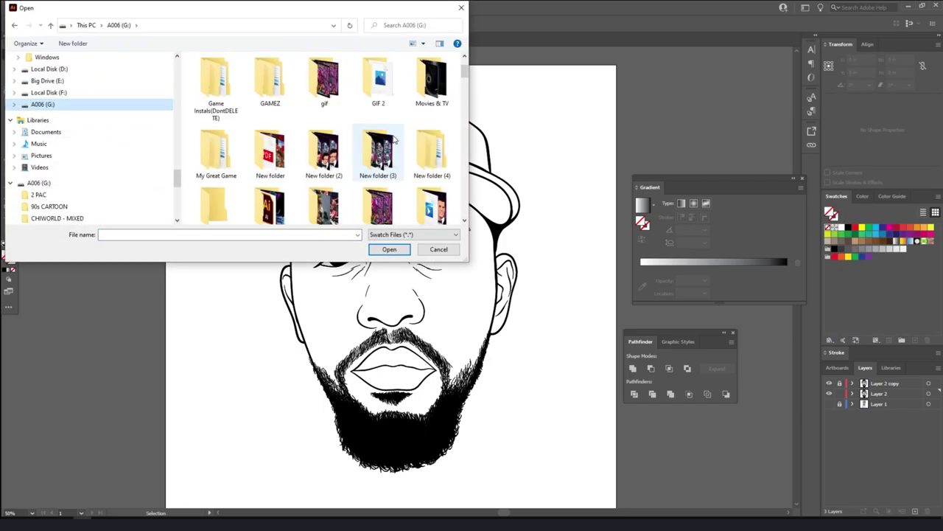
{"action": "scroll", "coordinate": [306, 120], "scroll_direction": "down", "scroll_amount": 2}
{"action": "double_click", "coordinate": [270, 140]}
{"action": "double_click", "coordinate": [251, 77]}
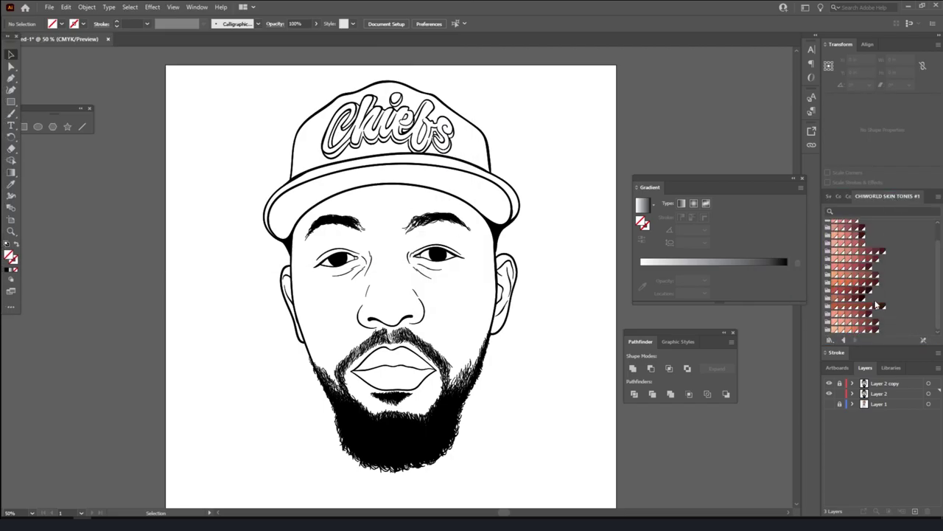
Add a light skin-tone rectangle behind the line art, trimmed to the face and cap outline
{"action": "key", "text": "m"}
{"action": "left_click_drag", "start_coordinate": [236, 66], "coordinate": [562, 493]}
{"action": "left_click", "coordinate": [839, 304]}
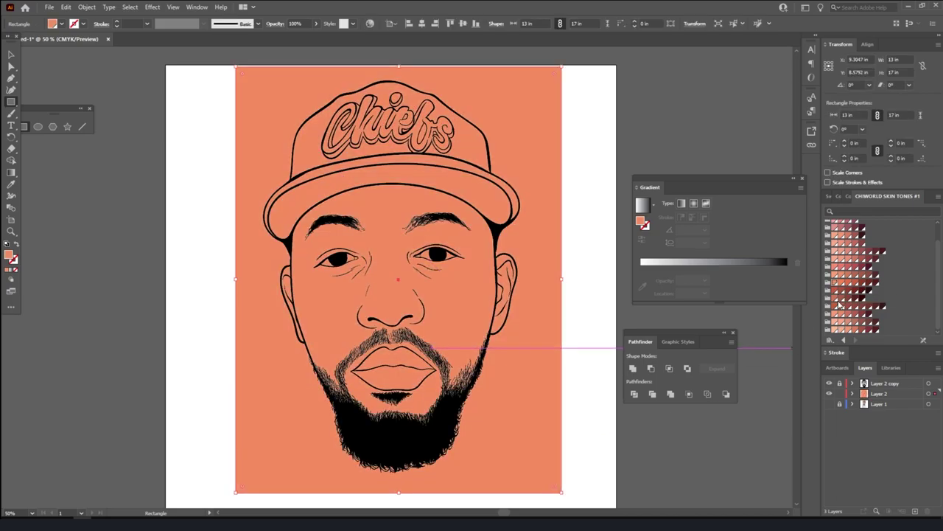
{"action": "left_click", "coordinate": [834, 324]}
{"action": "key", "text": "v"}
{"action": "right_click", "coordinate": [247, 274]}
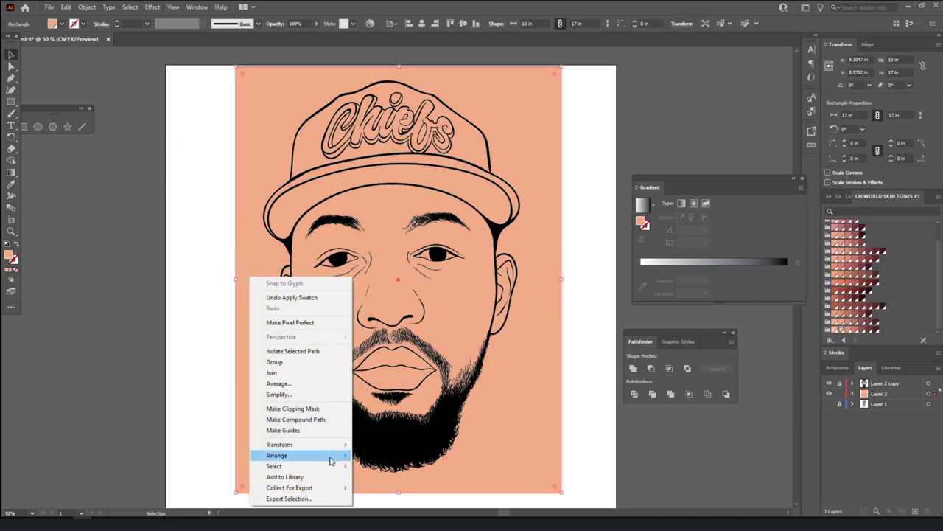
{"action": "left_click", "coordinate": [398, 479]}
{"action": "left_click_drag", "start_coordinate": [545, 312], "coordinate": [558, 403]}
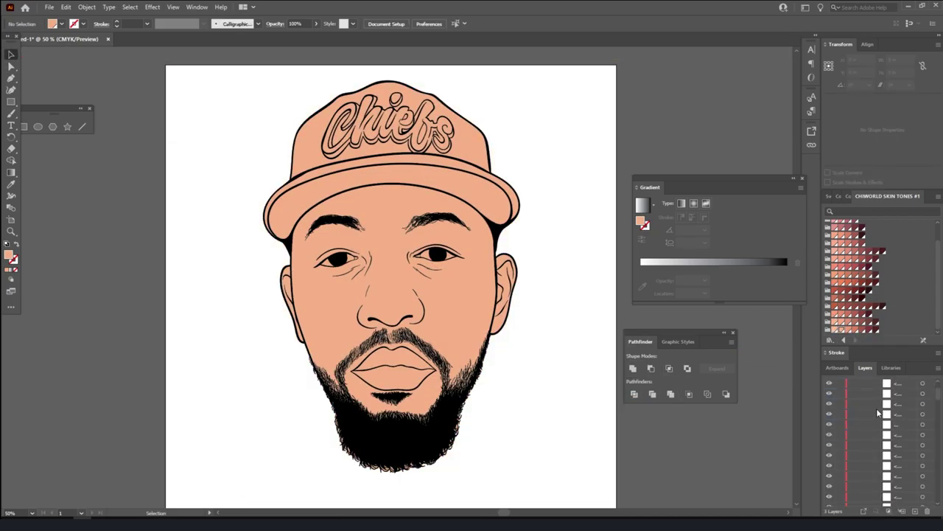
{"action": "left_click", "coordinate": [829, 403]}
Isolate the portrait group and zoom to actual size on the face
{"action": "scroll", "coordinate": [509, 352], "scroll_direction": "down", "scroll_amount": 3}
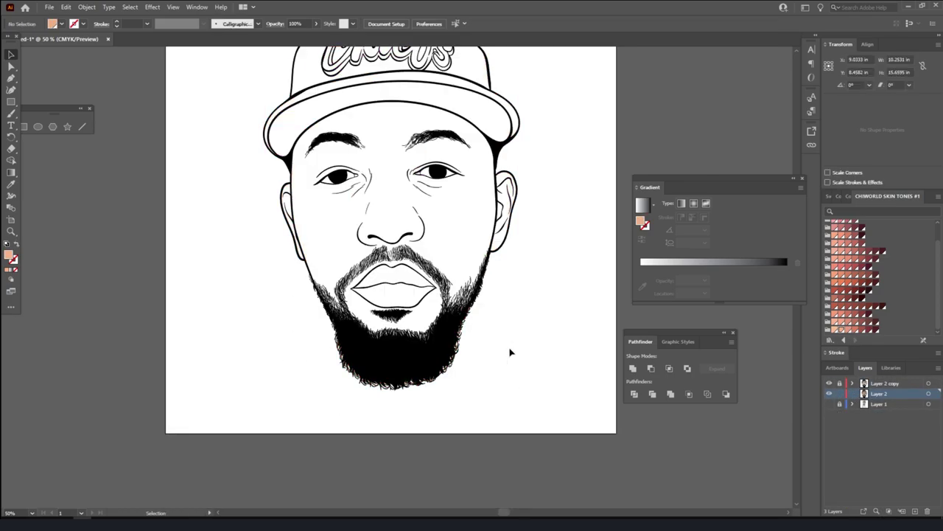
{"action": "double_click", "coordinate": [509, 352]}
{"action": "scroll", "coordinate": [474, 291], "scroll_direction": "up", "scroll_amount": 4}
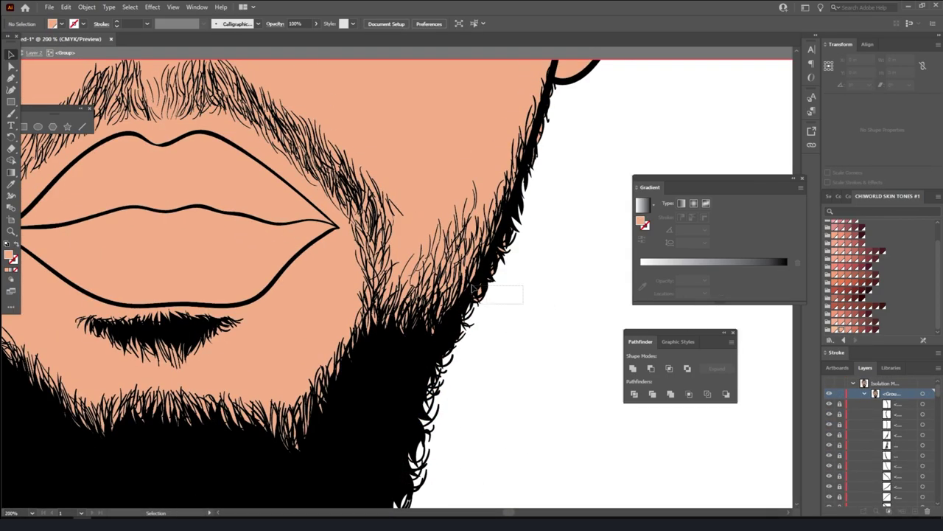
{"action": "scroll", "coordinate": [545, 225], "scroll_direction": "up", "scroll_amount": 2}
{"action": "scroll", "coordinate": [435, 330], "scroll_direction": "down", "scroll_amount": 1}
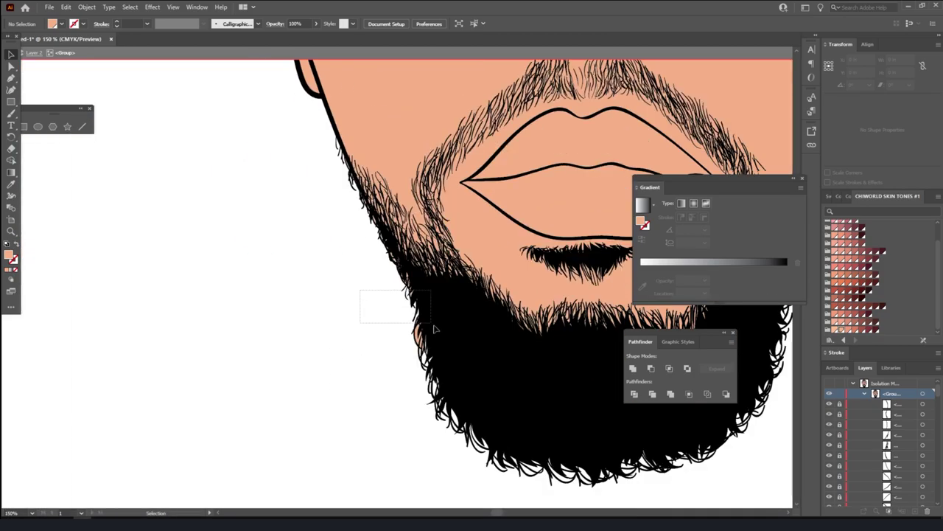
{"action": "scroll", "coordinate": [361, 251], "scroll_direction": "up", "scroll_amount": 3}
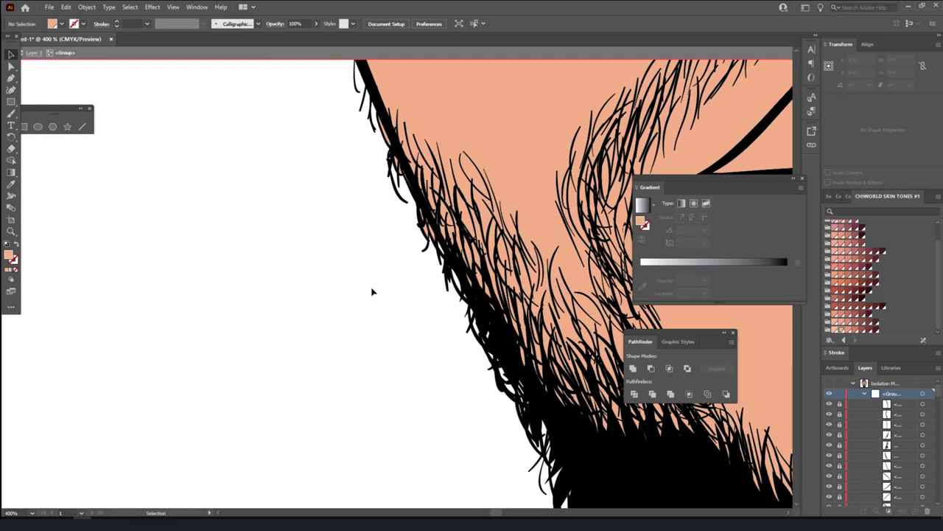
{"action": "scroll", "coordinate": [398, 280], "scroll_direction": "up", "scroll_amount": 2}
{"action": "key", "text": "ctrl+0"}
{"action": "key", "text": "ctrl+1"}
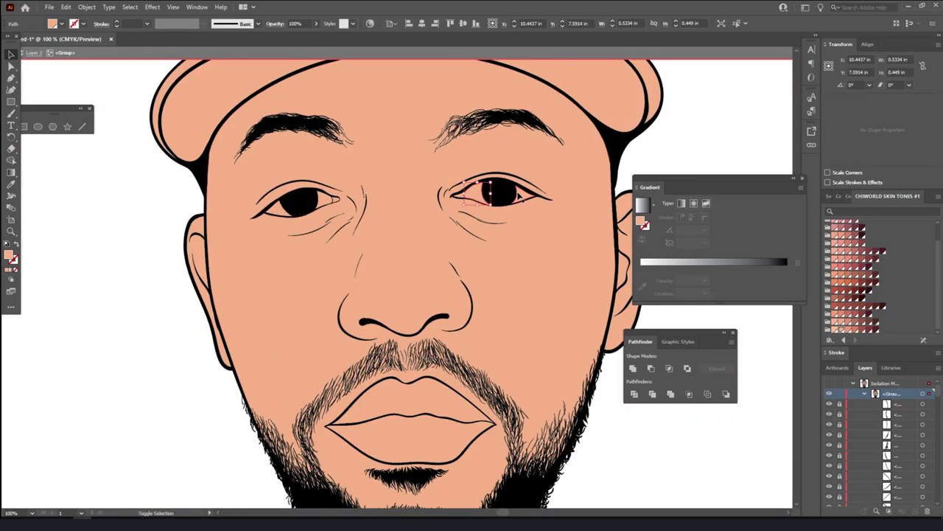
Fill the upper lip mauve and the lower lip pink
{"action": "left_click", "coordinate": [435, 407]}
{"action": "left_click", "coordinate": [845, 241]}
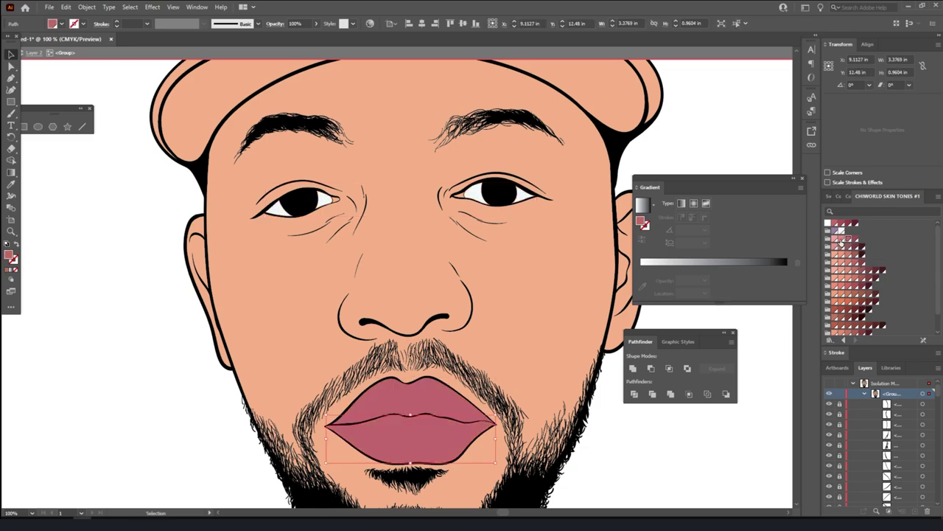
{"action": "left_click", "coordinate": [845, 241]}
{"action": "left_click", "coordinate": [680, 440]}
Color the cap crown red and the brim dark green using the Color Picker
{"action": "key", "text": "ctrl+minus"}
{"action": "left_click", "coordinate": [398, 236]}
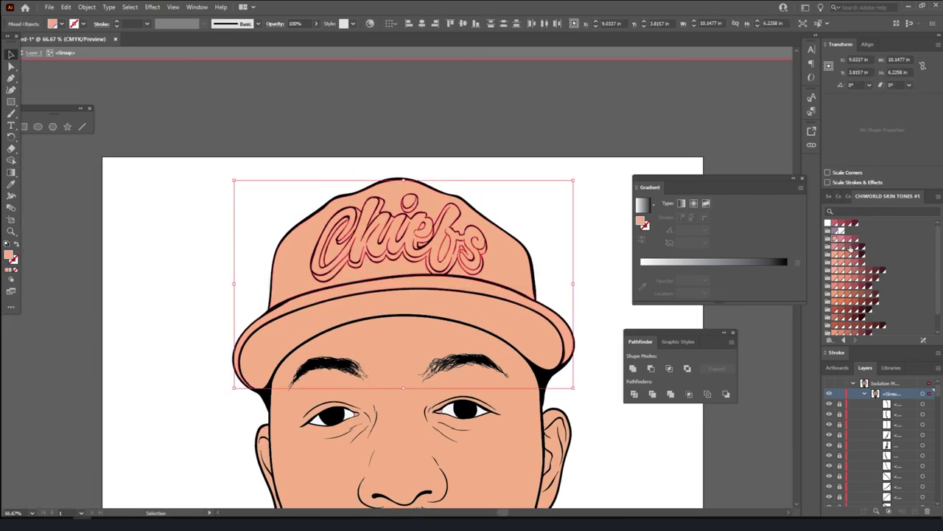
{"action": "double_click", "coordinate": [8, 254]}
{"action": "left_click", "coordinate": [797, 350]}
{"action": "left_click", "coordinate": [472, 308]}
{"action": "double_click", "coordinate": [9, 254]}
{"action": "left_click", "coordinate": [663, 442]}
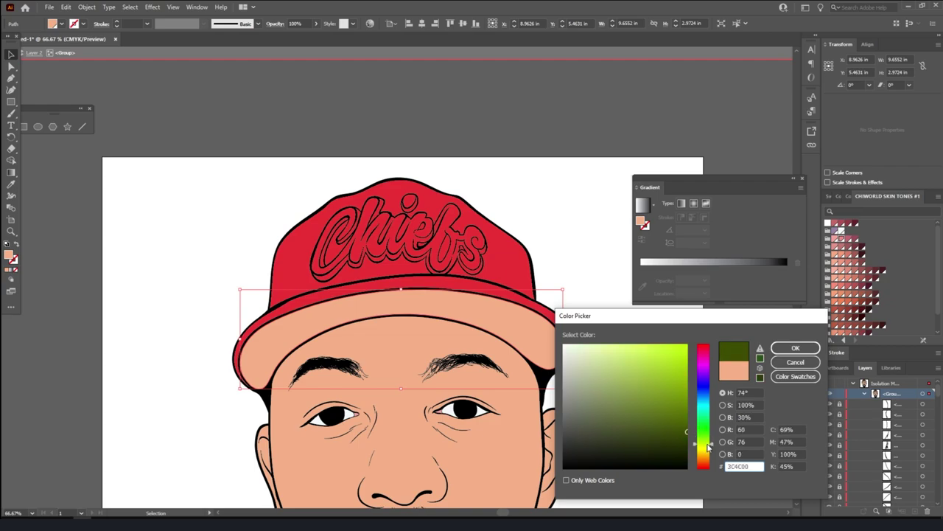
{"action": "left_click", "coordinate": [796, 346]}
{"action": "left_click", "coordinate": [568, 236]}
Make the Chiefs lettering white with black outline and the i-dot orange
{"action": "key", "text": "ctrl+plus"}
{"action": "key", "text": "ctrl+plus"}
{"action": "left_click", "coordinate": [436, 273]}
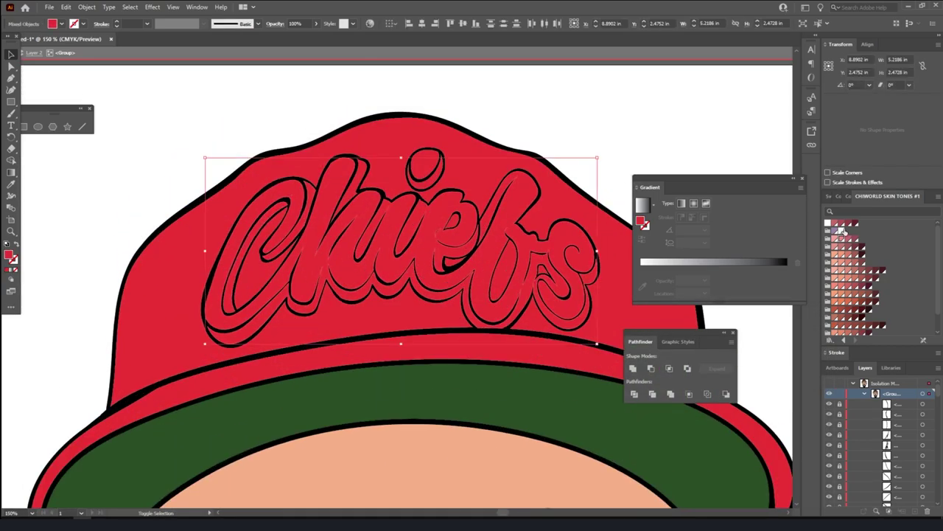
{"action": "key", "text": "d"}
{"action": "left_click", "coordinate": [432, 164]}
{"action": "double_click", "coordinate": [9, 254]}
{"action": "left_click", "coordinate": [701, 443]}
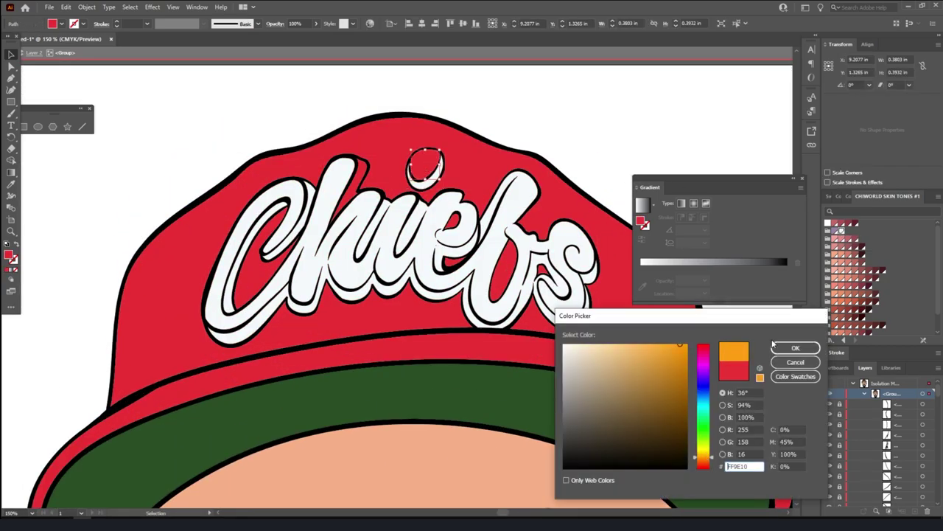
{"action": "left_click", "coordinate": [793, 348]}
{"action": "key", "text": "ctrl+0"}
Isolate the Chiefs lettering group and select the h letter shape
{"action": "left_click", "coordinate": [585, 129]}
{"action": "scroll", "coordinate": [424, 148], "scroll_direction": "up", "scroll_amount": 3}
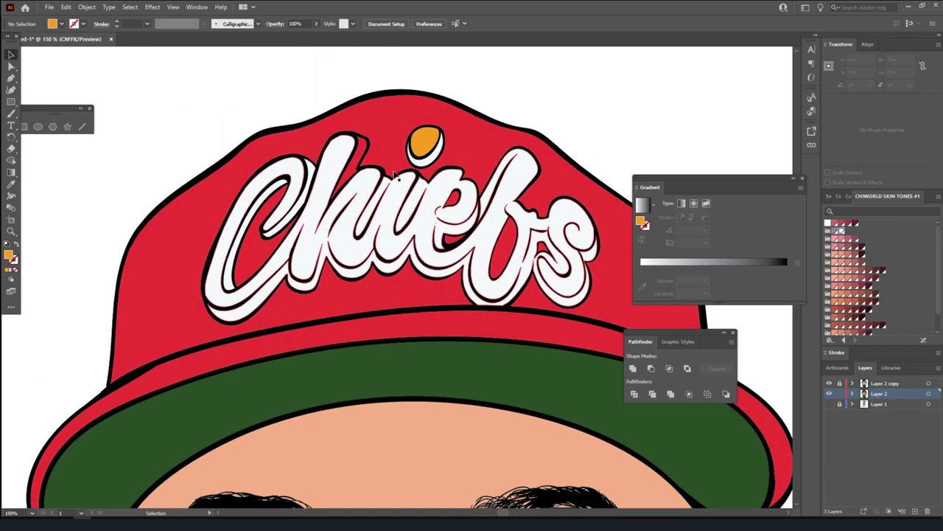
{"action": "right_click", "coordinate": [450, 194]}
{"action": "left_click", "coordinate": [506, 280]}
{"action": "left_click", "coordinate": [350, 172]}
Exit isolation, duplicate the coloured portrait layer, and hide Layer 2
{"action": "left_click", "coordinate": [10, 54]}
{"action": "key", "text": "Escape"}
{"action": "key", "text": "ctrl+0"}
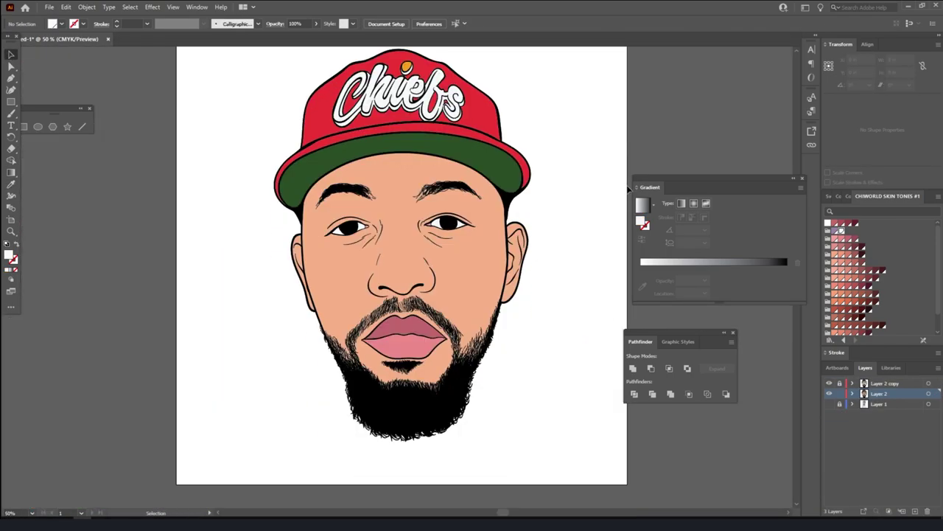
{"action": "left_click", "coordinate": [830, 404]}
{"action": "left_click", "coordinate": [887, 394]}
Ungroup the copied artwork and delete the skin fill and leftover cheek-and-ear piece
{"action": "right_click", "coordinate": [489, 270]}
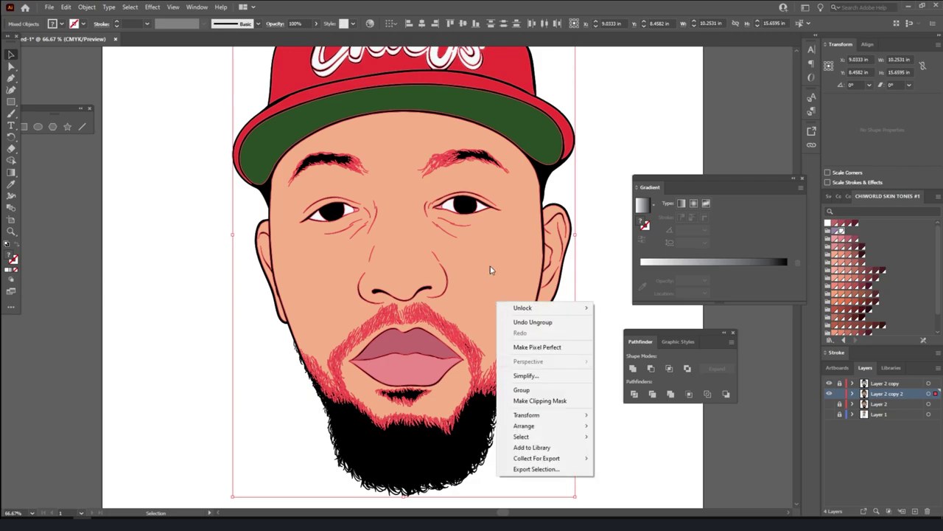
{"action": "left_click", "coordinate": [555, 369]}
{"action": "left_click", "coordinate": [475, 267]}
{"action": "key", "text": "Delete"}
{"action": "left_click", "coordinate": [476, 267]}
{"action": "key", "text": "Delete"}
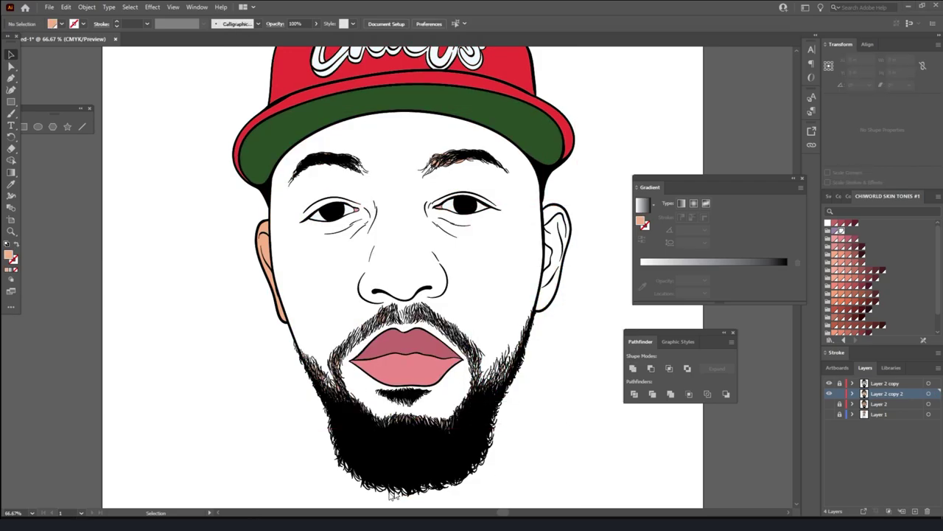
{"action": "scroll", "coordinate": [346, 281], "scroll_direction": "up", "scroll_amount": 1}
{"action": "scroll", "coordinate": [413, 331], "scroll_direction": "up", "scroll_amount": 1}
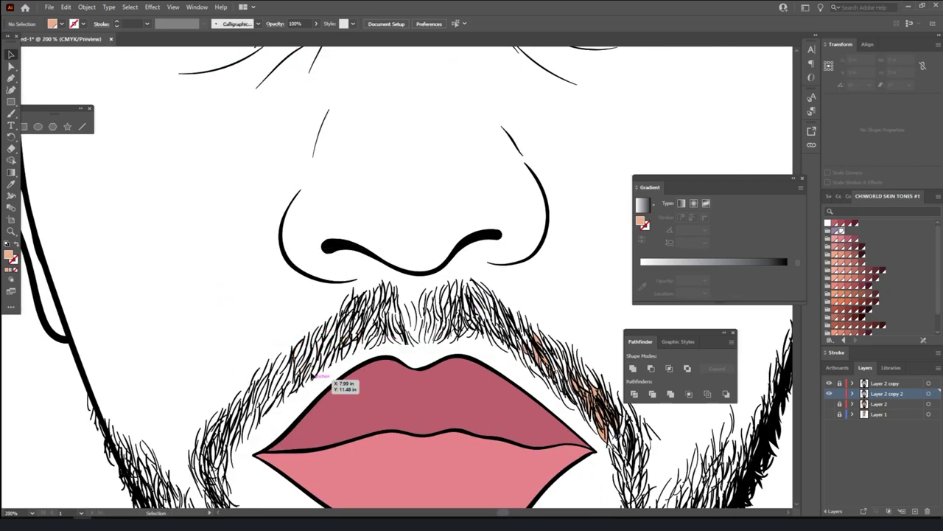
{"action": "scroll", "coordinate": [479, 376], "scroll_direction": "up", "scroll_amount": 1}
{"action": "scroll", "coordinate": [500, 390], "scroll_direction": "down", "scroll_amount": 2}
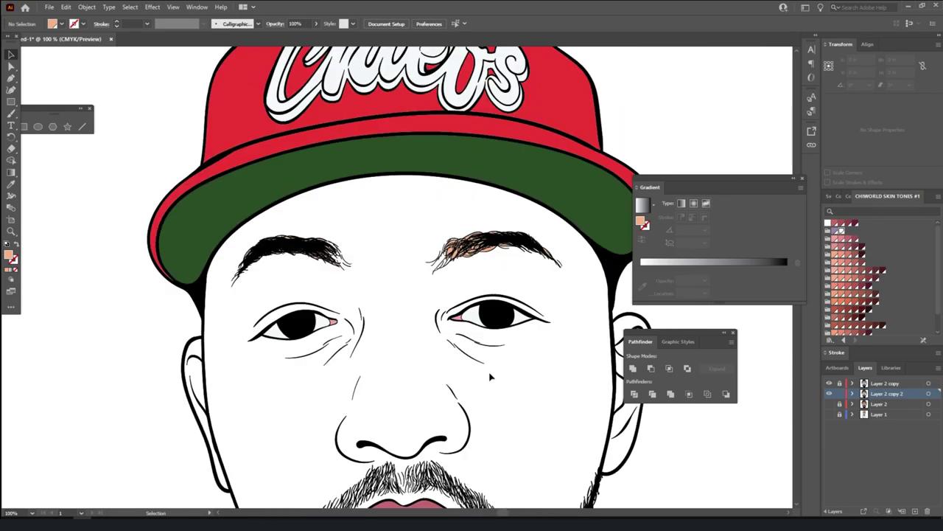
{"action": "scroll", "coordinate": [417, 236], "scroll_direction": "up", "scroll_amount": 1}
{"action": "scroll", "coordinate": [457, 381], "scroll_direction": "down", "scroll_amount": 3}
{"action": "scroll", "coordinate": [457, 381], "scroll_direction": "up", "scroll_amount": 1}
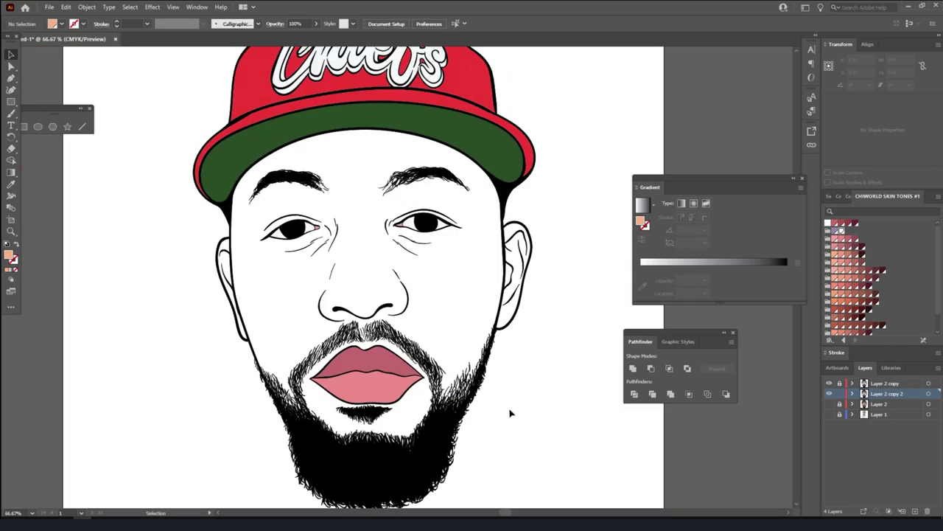
Add a new shading layer and pencil shading shapes under and along both sides of the nose
{"action": "left_click", "coordinate": [830, 404]}
{"action": "left_click", "coordinate": [915, 511]}
{"action": "left_click", "coordinate": [11, 113]}
{"action": "scroll", "coordinate": [155, 308], "scroll_direction": "up", "scroll_amount": 4}
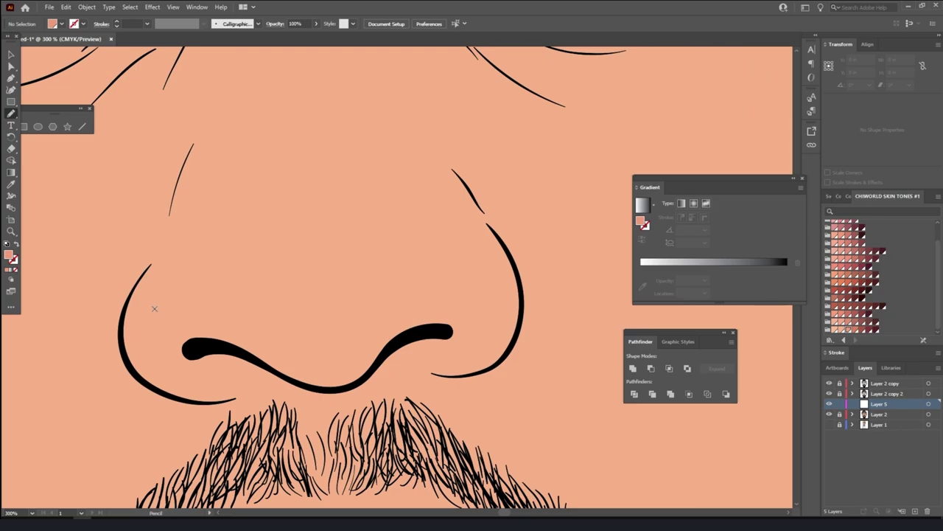
{"action": "left_click_drag", "start_coordinate": [192, 344], "coordinate": [193, 344]}
{"action": "scroll", "coordinate": [527, 291], "scroll_direction": "down", "scroll_amount": 1}
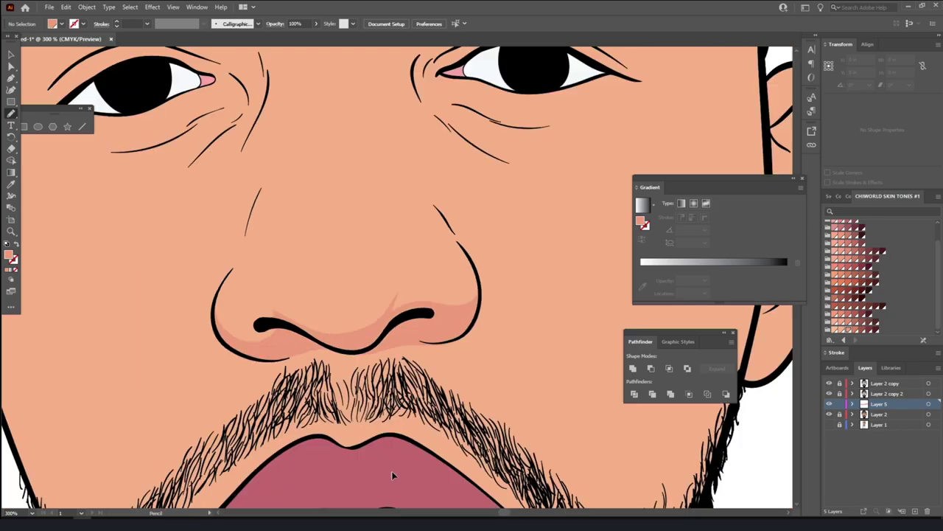
{"action": "left_click_drag", "start_coordinate": [483, 228], "coordinate": [453, 177]}
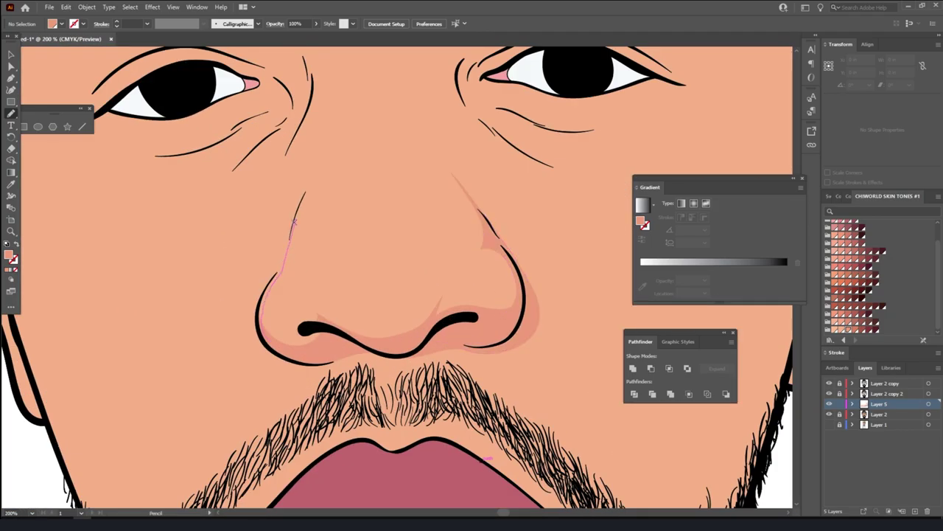
{"action": "left_click_drag", "start_coordinate": [294, 221], "coordinate": [294, 223]}
Pencil shading beside the right nostril and along the nose bridge
{"action": "key", "text": "ctrl+0"}
{"action": "scroll", "coordinate": [438, 295], "scroll_direction": "up", "scroll_amount": 5}
{"action": "left_click_drag", "start_coordinate": [431, 383], "coordinate": [438, 288]}
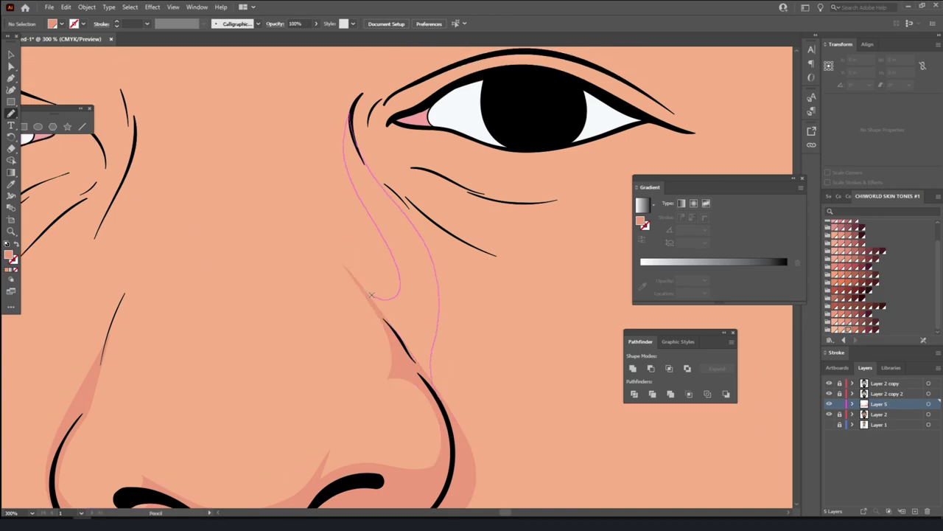
{"action": "left_click_drag", "start_coordinate": [372, 295], "coordinate": [373, 295]}
{"action": "key", "text": "ctrl+0"}
{"action": "scroll", "coordinate": [330, 211], "scroll_direction": "up", "scroll_amount": 3}
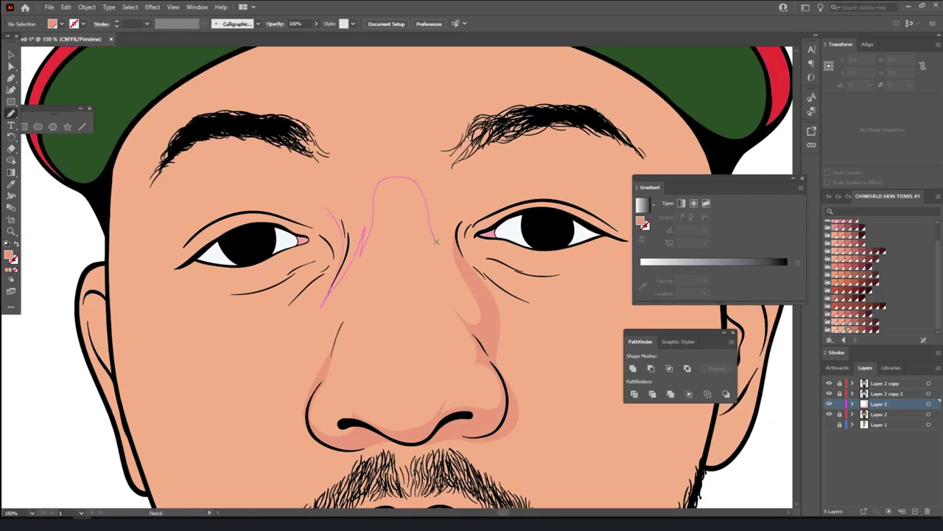
{"action": "left_click_drag", "start_coordinate": [435, 241], "coordinate": [436, 243]}
{"action": "key", "text": "ctrl+0"}
{"action": "scroll", "coordinate": [488, 321], "scroll_direction": "up", "scroll_amount": 3}
{"action": "left_click_drag", "start_coordinate": [319, 297], "coordinate": [301, 332]}
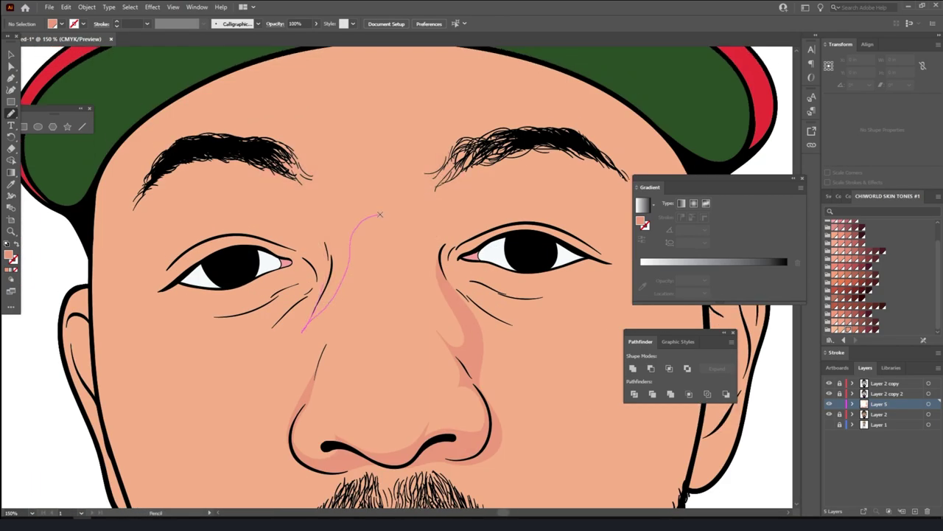
{"action": "left_click_drag", "start_coordinate": [531, 223], "coordinate": [531, 224]}
{"action": "key", "text": "ctrl+0"}
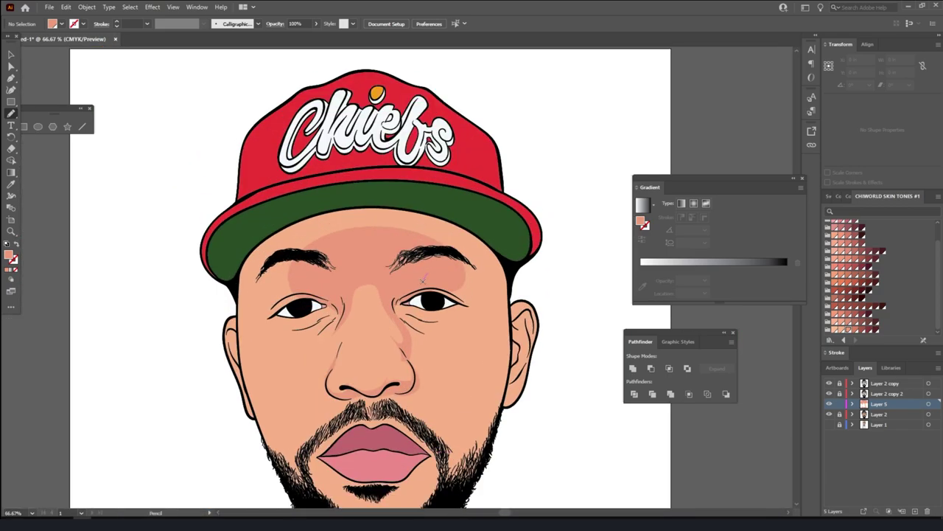
Draw shading across the forehead below the cap and along the chin beard
{"action": "left_click_drag", "start_coordinate": [324, 191], "coordinate": [325, 191]}
{"action": "scroll", "coordinate": [565, 460], "scroll_direction": "down", "scroll_amount": 1}
{"action": "scroll", "coordinate": [442, 413], "scroll_direction": "up", "scroll_amount": 3}
{"action": "left_click_drag", "start_coordinate": [459, 444], "coordinate": [330, 426]}
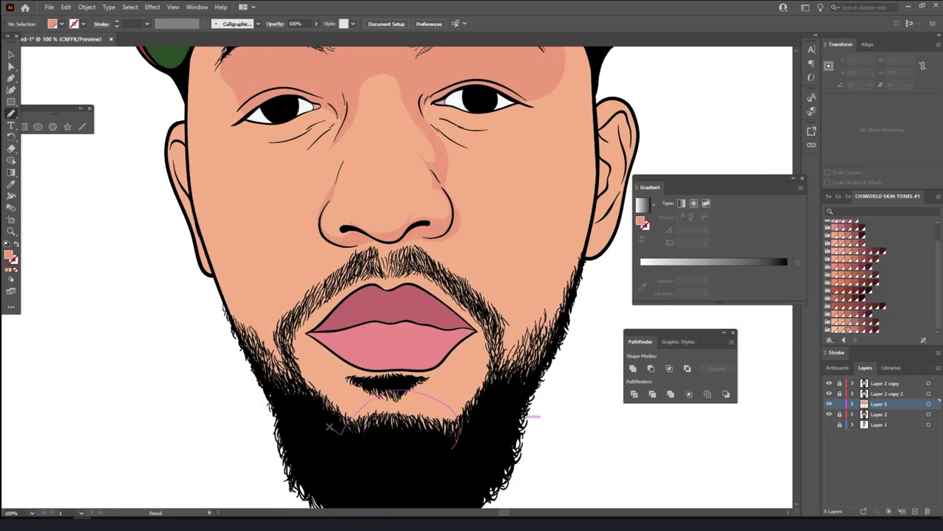
{"action": "left_click_drag", "start_coordinate": [472, 372], "coordinate": [473, 372]}
{"action": "key", "text": "ctrl+0"}
{"action": "scroll", "coordinate": [508, 472], "scroll_direction": "up", "scroll_amount": 3}
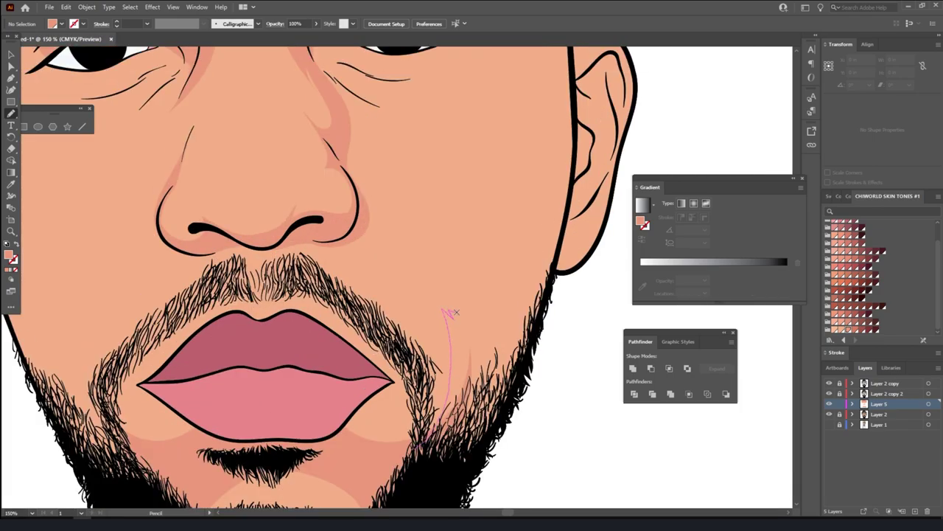
{"action": "scroll", "coordinate": [582, 455], "scroll_direction": "down", "scroll_amount": 1}
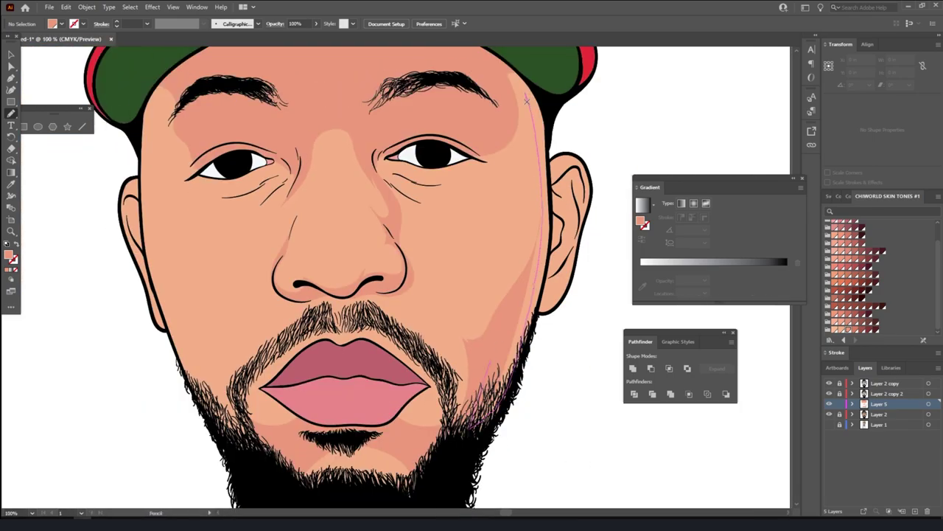
Draw shading down the right cheek and under the right eye
{"action": "left_click_drag", "start_coordinate": [526, 99], "coordinate": [526, 103]}
{"action": "scroll", "coordinate": [472, 412], "scroll_direction": "down", "scroll_amount": 1}
{"action": "scroll", "coordinate": [413, 413], "scroll_direction": "up", "scroll_amount": 1}
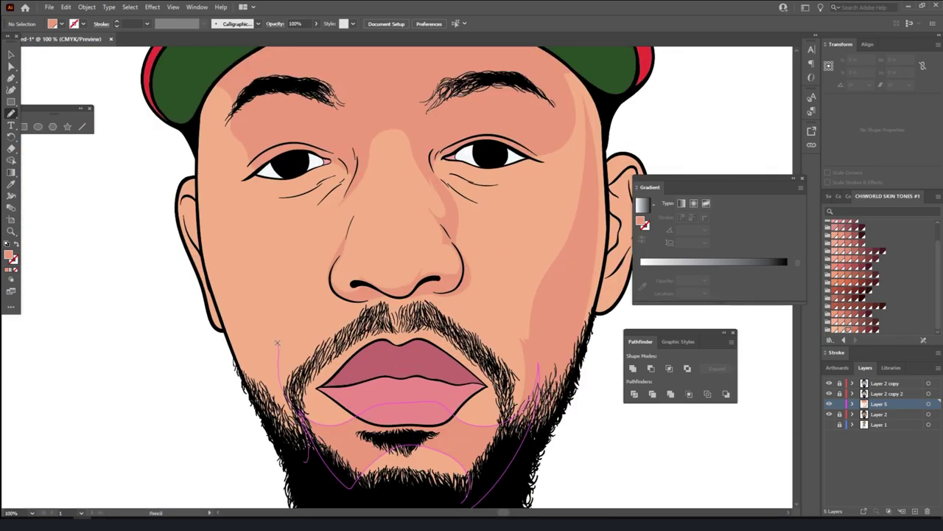
{"action": "scroll", "coordinate": [205, 199], "scroll_direction": "down", "scroll_amount": 1}
{"action": "scroll", "coordinate": [404, 159], "scroll_direction": "up", "scroll_amount": 2}
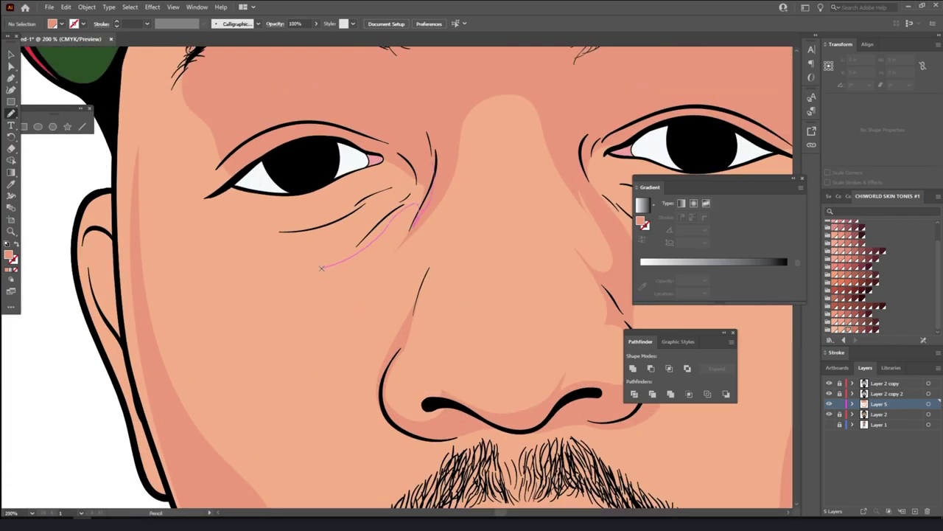
{"action": "scroll", "coordinate": [250, 218], "scroll_direction": "down", "scroll_amount": 1}
{"action": "scroll", "coordinate": [358, 198], "scroll_direction": "up", "scroll_amount": 1}
{"action": "left_click_drag", "start_coordinate": [446, 249], "coordinate": [358, 197]}
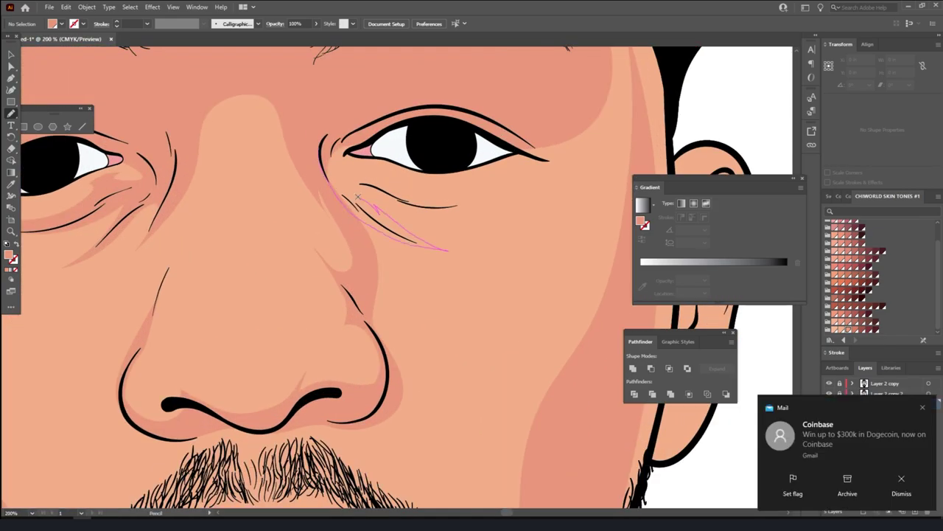
{"action": "scroll", "coordinate": [426, 192], "scroll_direction": "down", "scroll_amount": 1}
{"action": "scroll", "coordinate": [295, 221], "scroll_direction": "down", "scroll_amount": 1}
{"action": "scroll", "coordinate": [145, 257], "scroll_direction": "up", "scroll_amount": 2}
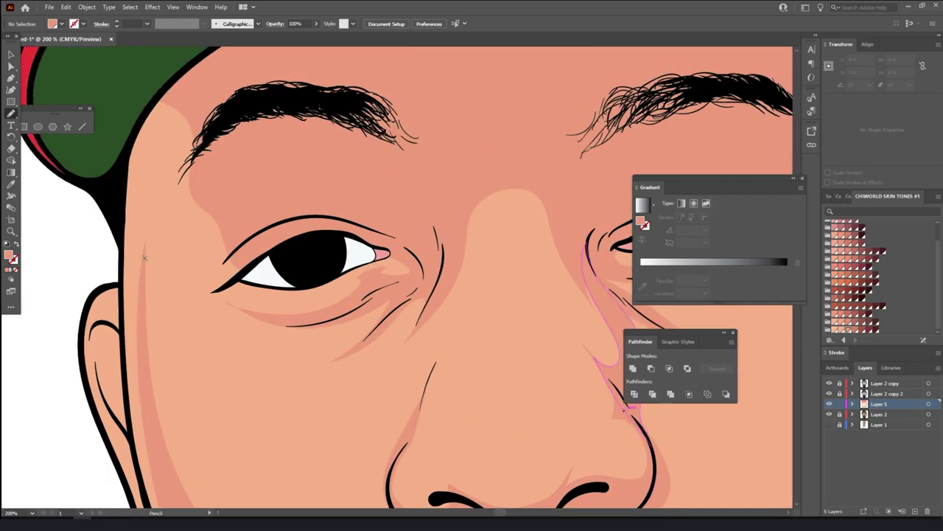
{"action": "scroll", "coordinate": [223, 115], "scroll_direction": "down", "scroll_amount": 1}
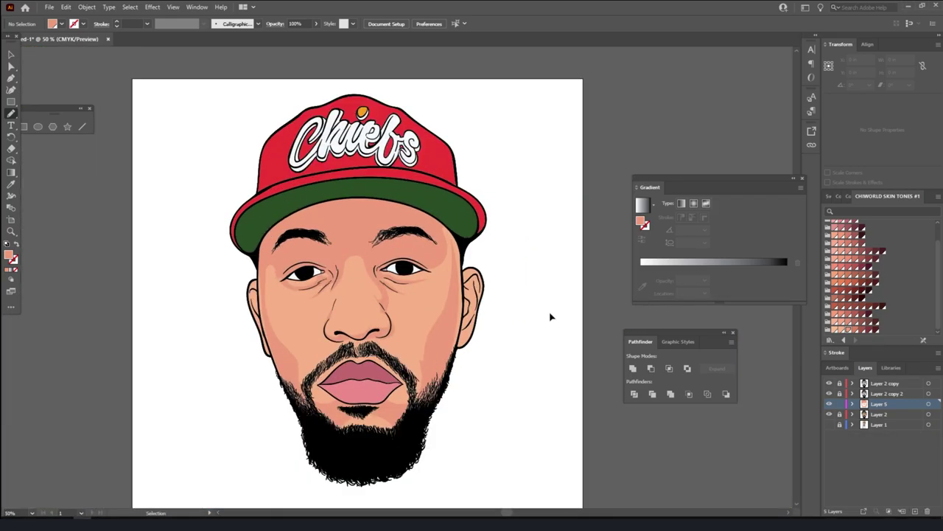
{"action": "scroll", "coordinate": [550, 316], "scroll_direction": "up", "scroll_amount": 2}
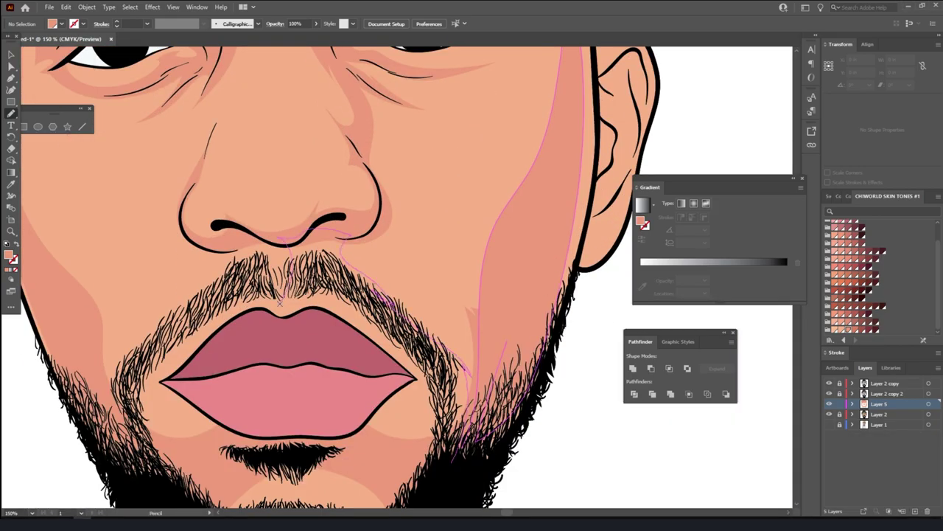
{"action": "scroll", "coordinate": [472, 280], "scroll_direction": "down", "scroll_amount": 1}
{"action": "scroll", "coordinate": [420, 295], "scroll_direction": "up", "scroll_amount": 1}
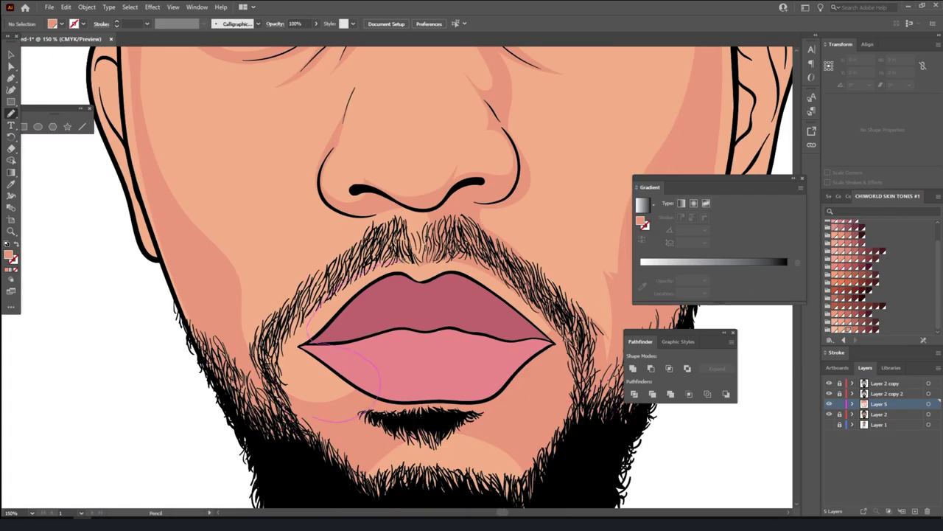
{"action": "scroll", "coordinate": [370, 217], "scroll_direction": "down", "scroll_amount": 1}
{"action": "scroll", "coordinate": [497, 435], "scroll_direction": "up", "scroll_amount": 3}
{"action": "scroll", "coordinate": [497, 435], "scroll_direction": "up", "scroll_amount": 1}
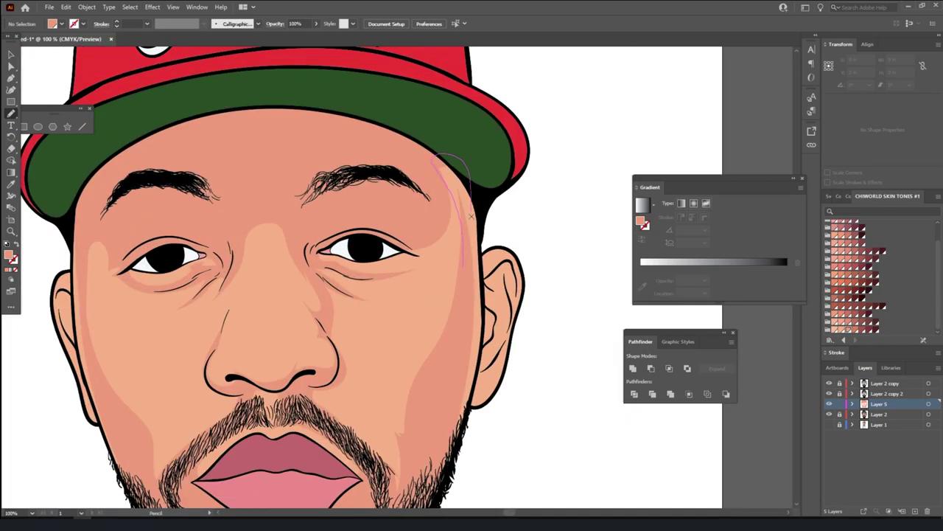
{"action": "scroll", "coordinate": [533, 437], "scroll_direction": "up", "scroll_amount": 1}
{"action": "scroll", "coordinate": [531, 436], "scroll_direction": "down", "scroll_amount": 1}
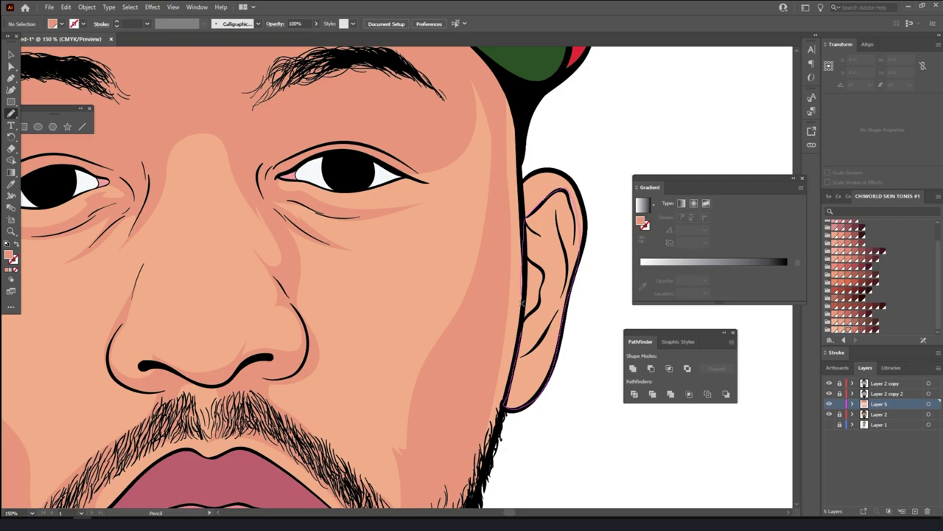
Shade both ear edges, the cheek beside the nostril and around the outer eye
{"action": "left_click_drag", "start_coordinate": [527, 202], "coordinate": [574, 261]}
{"action": "scroll", "coordinate": [457, 367], "scroll_direction": "up", "scroll_amount": 1}
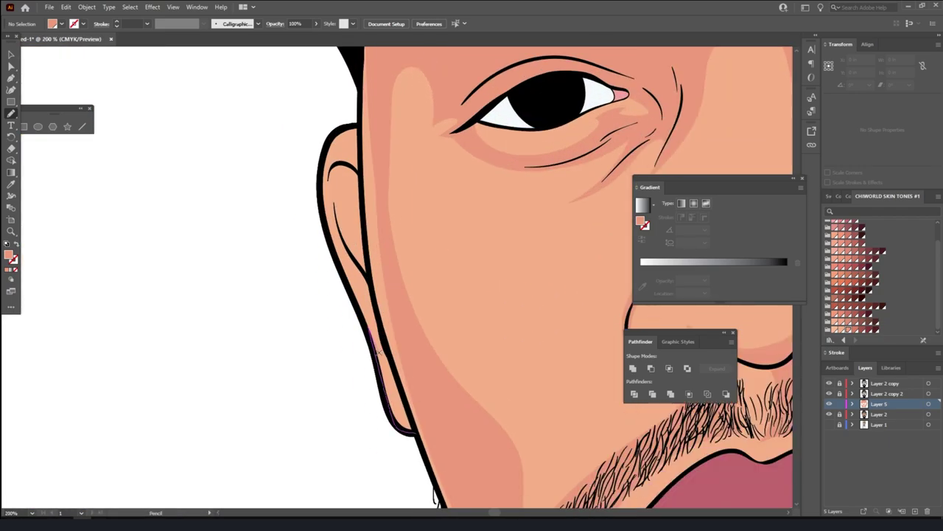
{"action": "left_click_drag", "start_coordinate": [346, 209], "coordinate": [340, 206]}
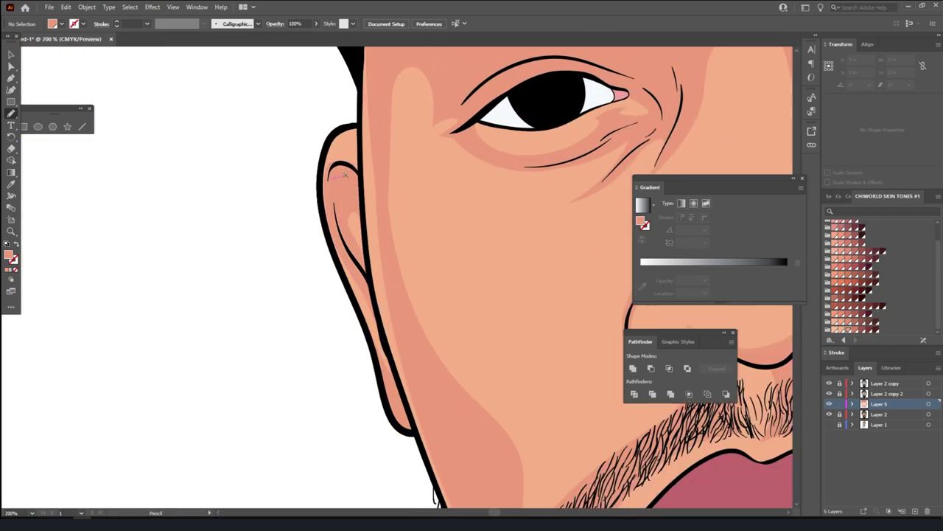
{"action": "scroll", "coordinate": [485, 408], "scroll_direction": "down", "scroll_amount": 1}
{"action": "left_click_drag", "start_coordinate": [425, 237], "coordinate": [456, 278]}
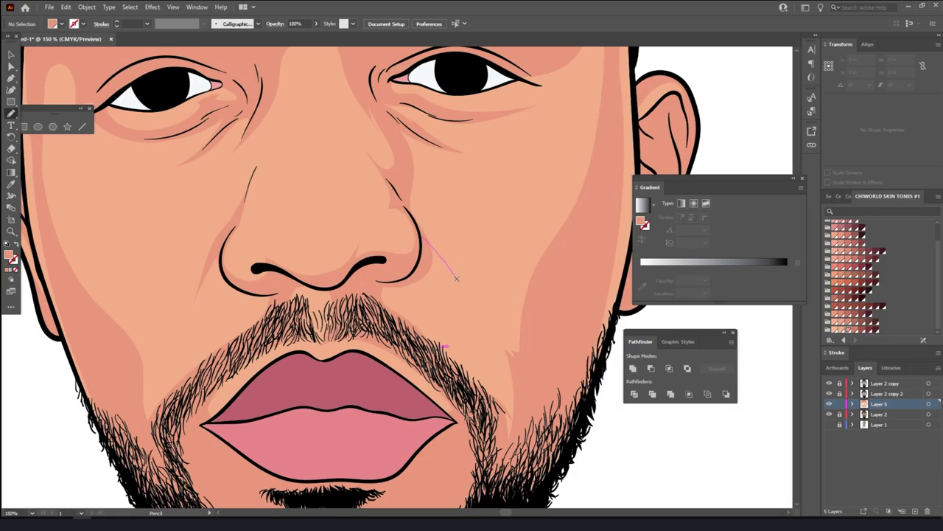
{"action": "scroll", "coordinate": [421, 219], "scroll_direction": "down", "scroll_amount": 2}
{"action": "scroll", "coordinate": [554, 390], "scroll_direction": "up", "scroll_amount": 2}
{"action": "left_click_drag", "start_coordinate": [554, 269], "coordinate": [509, 413]}
{"action": "scroll", "coordinate": [612, 420], "scroll_direction": "down", "scroll_amount": 3}
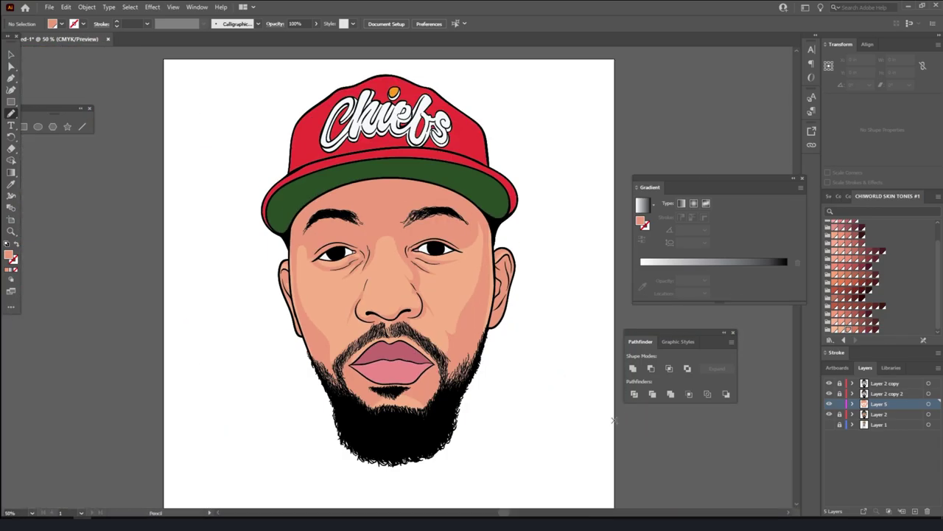
{"action": "scroll", "coordinate": [612, 420], "scroll_direction": "up", "scroll_amount": 1}
{"action": "scroll", "coordinate": [550, 372], "scroll_direction": "up", "scroll_amount": 3}
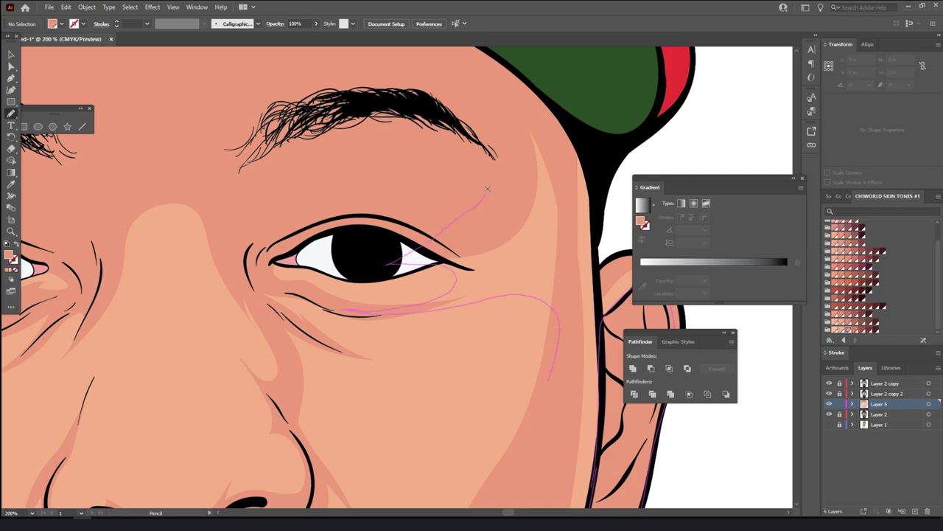
{"action": "left_click_drag", "start_coordinate": [487, 189], "coordinate": [510, 100]}
{"action": "scroll", "coordinate": [545, 442], "scroll_direction": "down", "scroll_amount": 3}
{"action": "scroll", "coordinate": [545, 442], "scroll_direction": "up", "scroll_amount": 1}
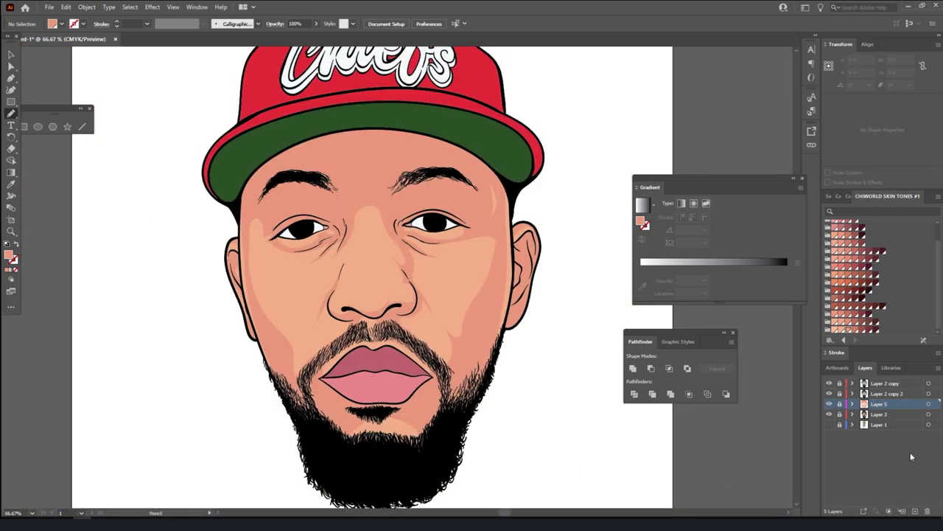
Add Layer 6 and draw a darker shadow under the nostril
{"action": "left_click", "coordinate": [914, 511]}
{"action": "scroll", "coordinate": [623, 438], "scroll_direction": "up", "scroll_amount": 1}
{"action": "scroll", "coordinate": [507, 405], "scroll_direction": "up", "scroll_amount": 3}
{"action": "left_click_drag", "start_coordinate": [511, 263], "coordinate": [512, 266]}
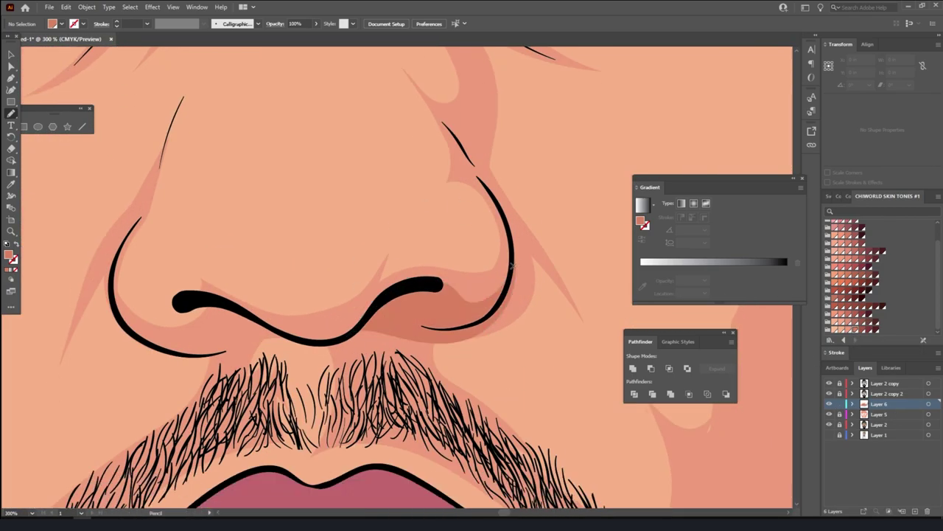
{"action": "scroll", "coordinate": [398, 295], "scroll_direction": "down", "scroll_amount": 3}
{"action": "scroll", "coordinate": [398, 295], "scroll_direction": "down", "scroll_amount": 1}
Select the Layer 5 shading and apply Edit Colors > Adjust Color Balance
{"action": "key", "text": "v"}
{"action": "left_click", "coordinate": [928, 414]}
{"action": "scroll", "coordinate": [398, 294], "scroll_direction": "up", "scroll_amount": 2}
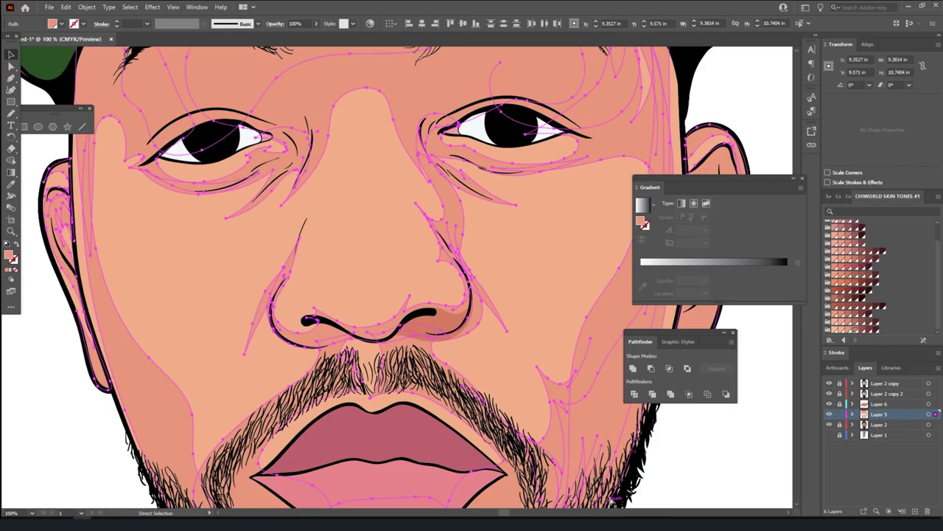
{"action": "left_click", "coordinate": [66, 7]}
{"action": "left_click", "coordinate": [265, 191]}
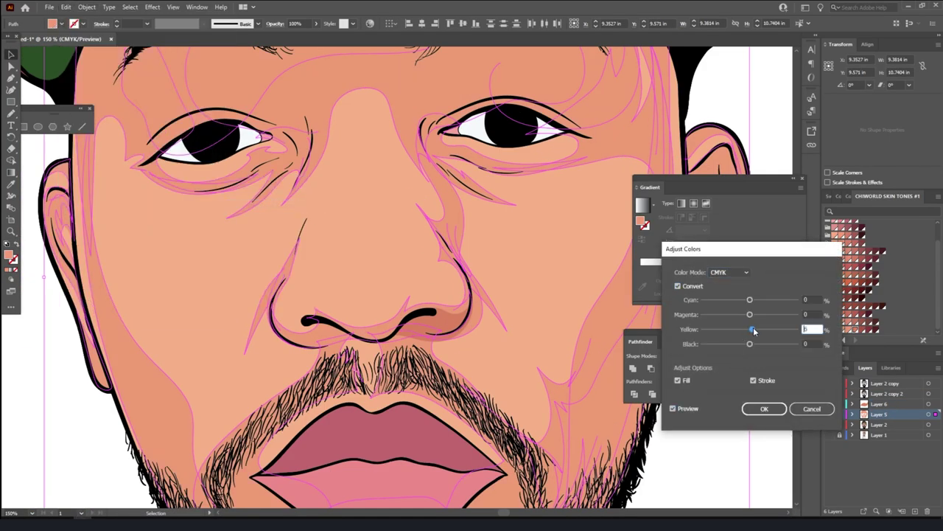
{"action": "left_click", "coordinate": [764, 408]}
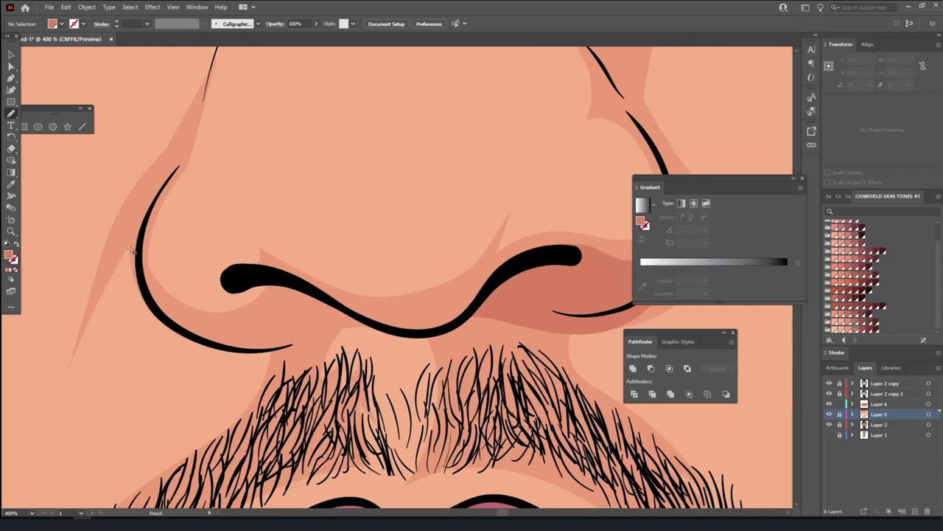
On Layer 6, pencil dark shadows along the nose edge, under the nose and along the goatee
{"action": "left_click", "coordinate": [879, 404]}
{"action": "left_click_drag", "start_coordinate": [157, 306], "coordinate": [247, 352]}
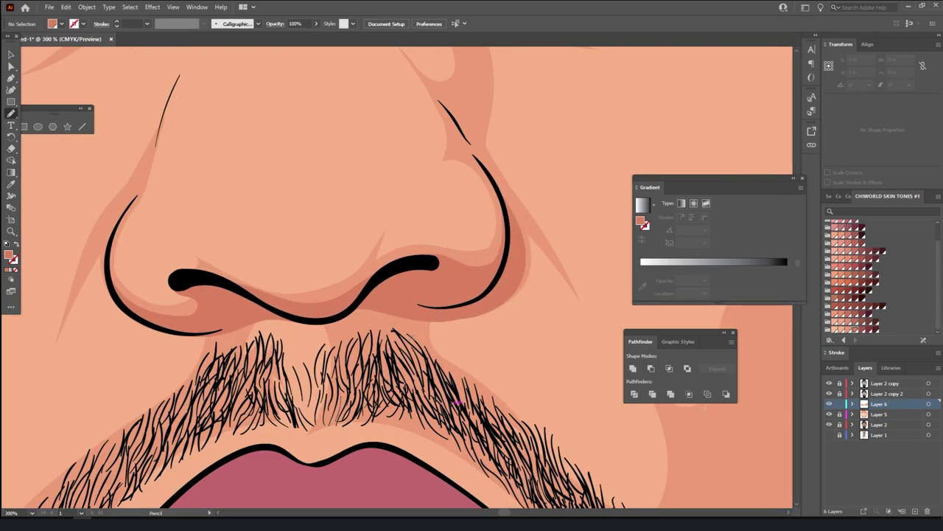
{"action": "left_click_drag", "start_coordinate": [457, 402], "coordinate": [458, 402]}
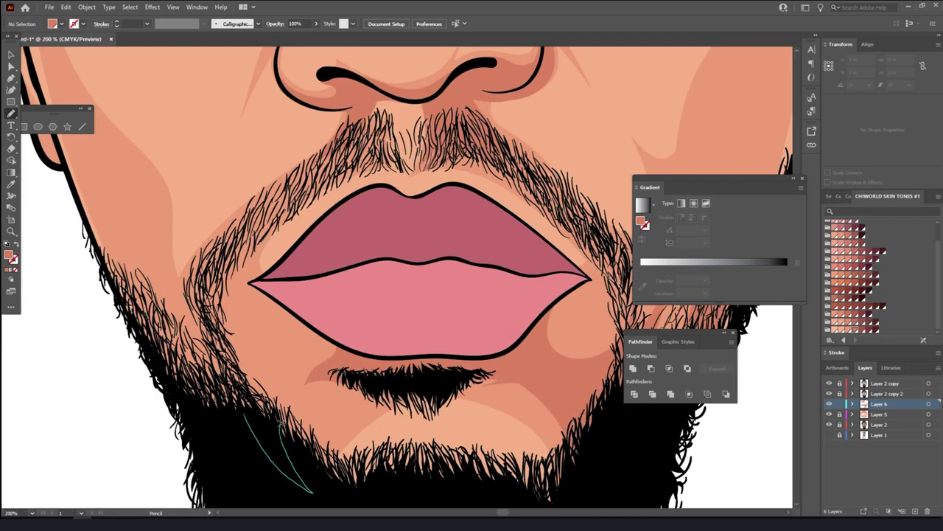
{"action": "left_click_drag", "start_coordinate": [280, 417], "coordinate": [487, 370]}
{"action": "scroll", "coordinate": [428, 499], "scroll_direction": "down", "scroll_amount": 5}
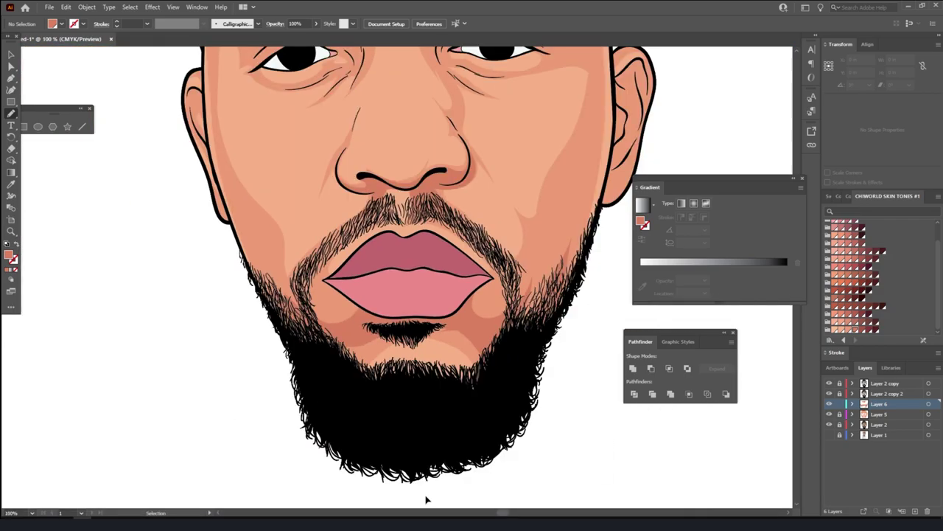
{"action": "scroll", "coordinate": [427, 499], "scroll_direction": "up", "scroll_amount": 4}
{"action": "scroll", "coordinate": [457, 462], "scroll_direction": "down", "scroll_amount": 5}
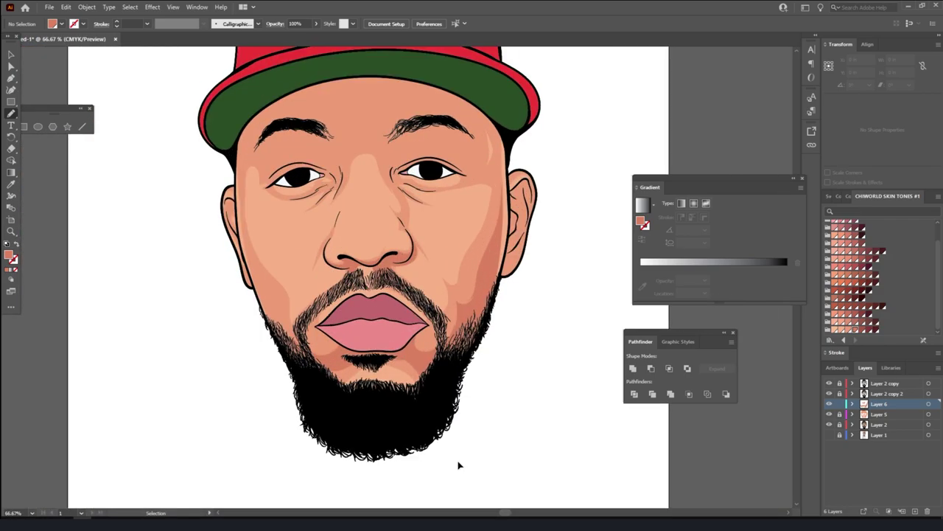
{"action": "scroll", "coordinate": [344, 283], "scroll_direction": "up", "scroll_amount": 4}
Draw dark shadows beside the nose bridge and above the left eyebrow
{"action": "mouse_move", "coordinate": [313, 207]}
{"action": "left_mouse_down"}
{"action": "mouse_move", "coordinate": [344, 283]}
{"action": "mouse_move", "coordinate": [341, 309]}
{"action": "mouse_move", "coordinate": [338, 284]}
{"action": "left_mouse_up"}
{"action": "scroll", "coordinate": [322, 180], "scroll_direction": "down", "scroll_amount": 5}
{"action": "scroll", "coordinate": [342, 309], "scroll_direction": "up", "scroll_amount": 5}
{"action": "scroll", "coordinate": [338, 283], "scroll_direction": "up", "scroll_amount": 2}
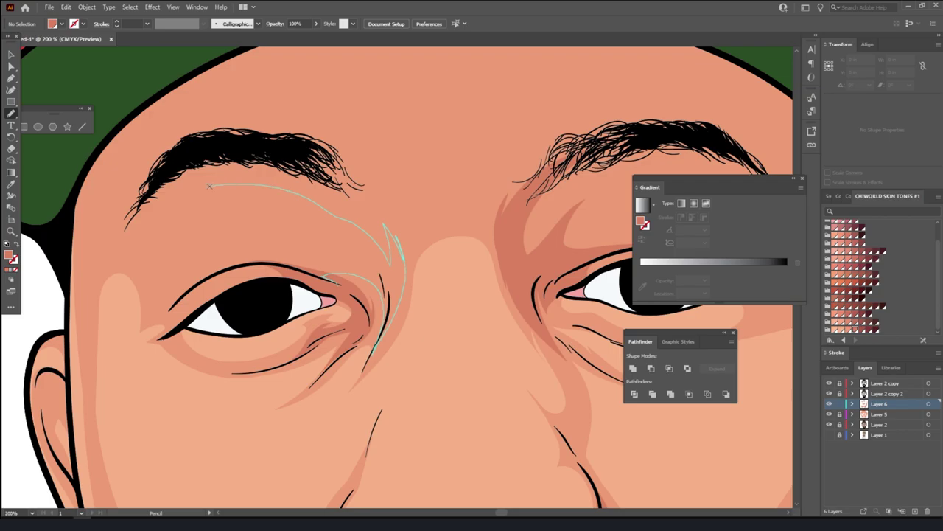
{"action": "scroll", "coordinate": [403, 276], "scroll_direction": "down", "scroll_amount": 5}
{"action": "scroll", "coordinate": [503, 408], "scroll_direction": "up", "scroll_amount": 3}
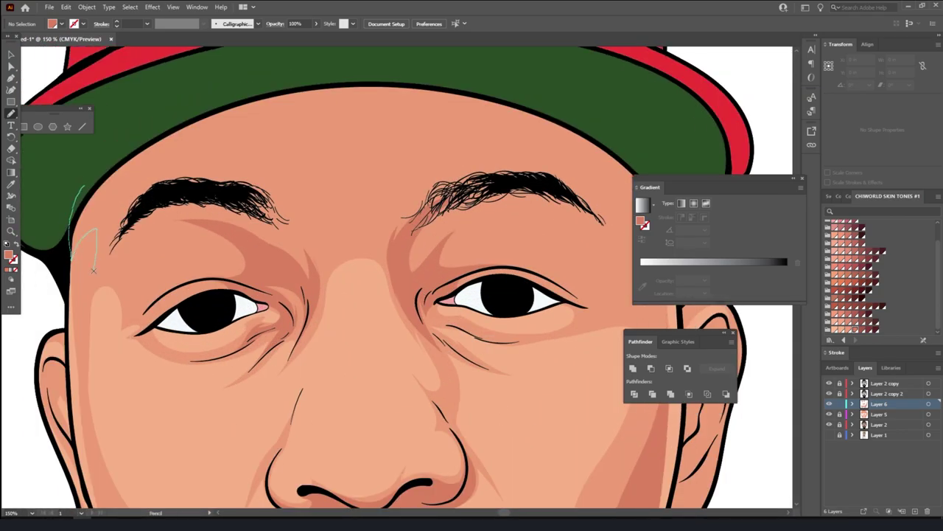
{"action": "left_click_drag", "start_coordinate": [300, 162], "coordinate": [428, 143]}
{"action": "scroll", "coordinate": [493, 457], "scroll_direction": "down", "scroll_amount": 3}
{"action": "scroll", "coordinate": [546, 450], "scroll_direction": "up", "scroll_amount": 3}
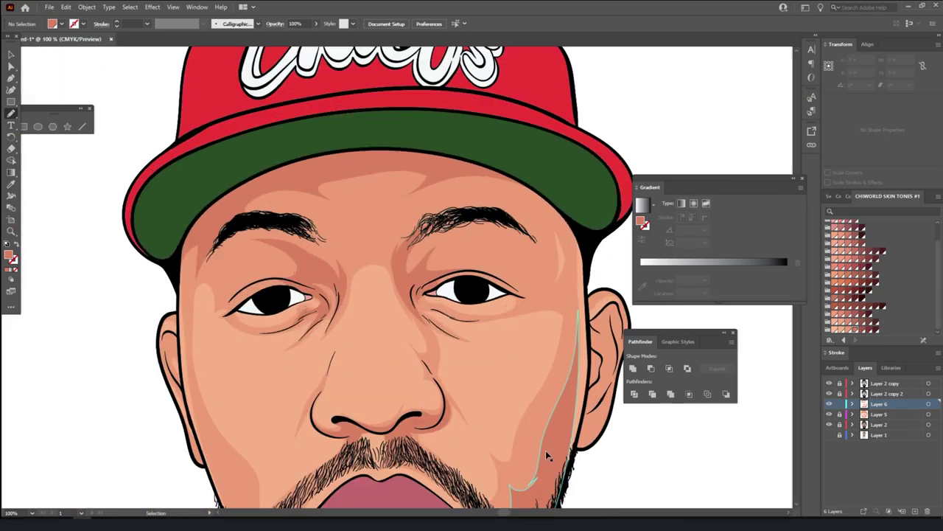
{"action": "scroll", "coordinate": [530, 402], "scroll_direction": "up", "scroll_amount": 2}
Draw darker shadows under the eye, by the outer eye and along the jaw
{"action": "left_click_drag", "start_coordinate": [401, 313], "coordinate": [384, 309]}
{"action": "scroll", "coordinate": [296, 201], "scroll_direction": "right", "scroll_amount": 3}
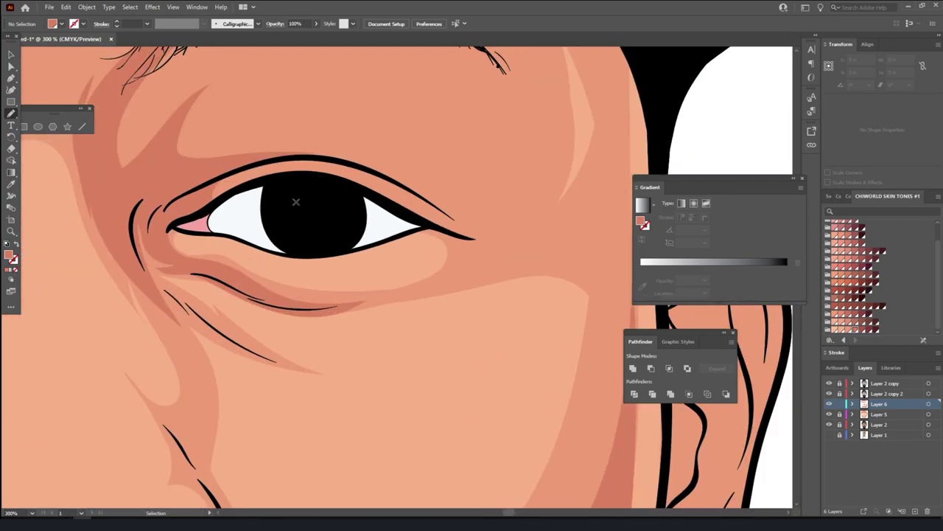
{"action": "left_click_drag", "start_coordinate": [566, 208], "coordinate": [541, 221]}
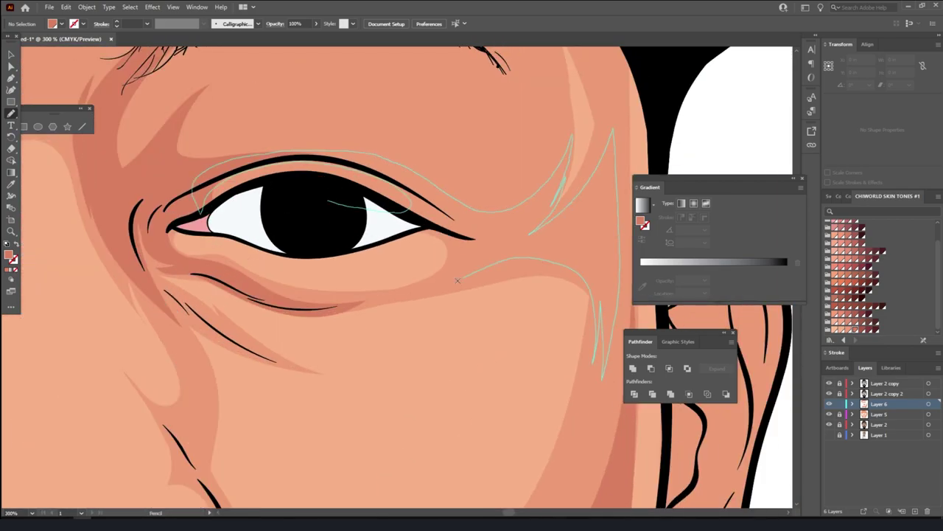
{"action": "scroll", "coordinate": [460, 409], "scroll_direction": "down", "scroll_amount": 3}
{"action": "scroll", "coordinate": [476, 429], "scroll_direction": "down", "scroll_amount": 2}
{"action": "scroll", "coordinate": [476, 424], "scroll_direction": "up", "scroll_amount": 2}
{"action": "scroll", "coordinate": [476, 420], "scroll_direction": "up", "scroll_amount": 2}
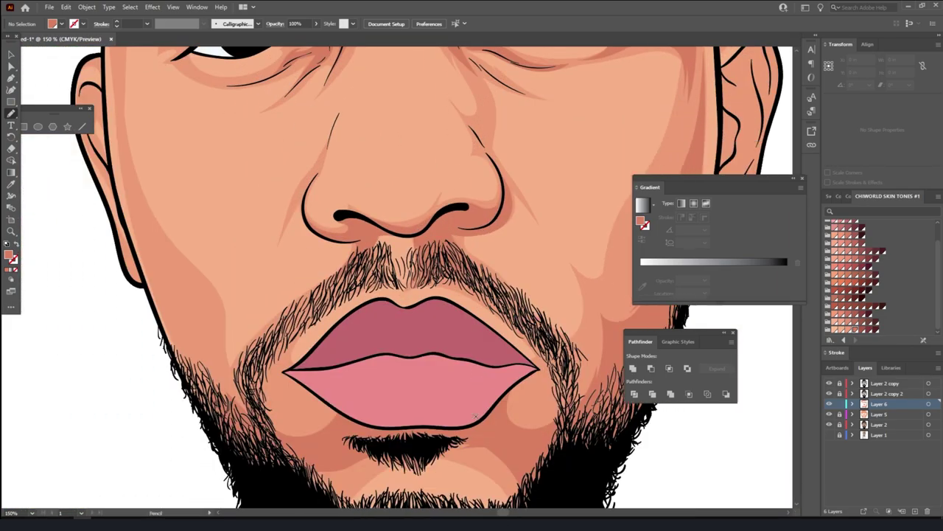
{"action": "left_click_drag", "start_coordinate": [273, 487], "coordinate": [121, 140]}
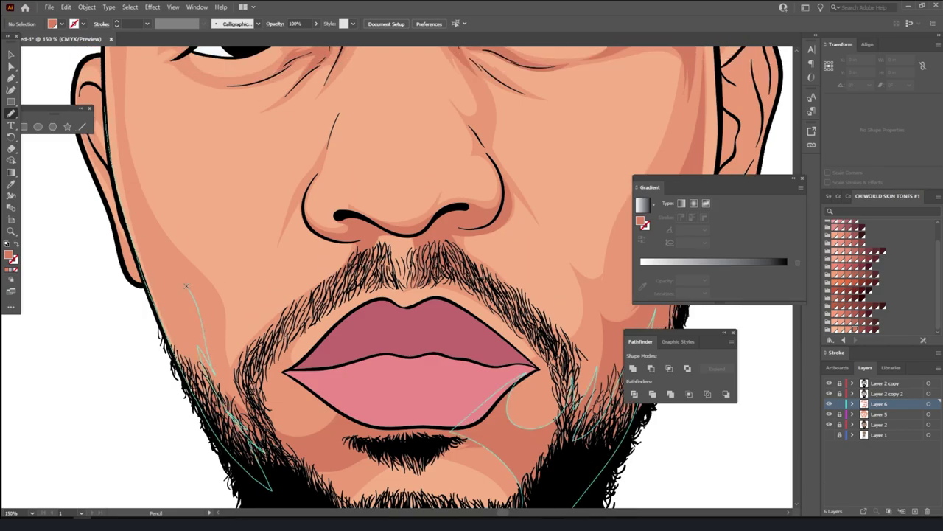
{"action": "scroll", "coordinate": [198, 221], "scroll_direction": "up", "scroll_amount": 5}
Draw shadow shapes along the face edge and above the eye
{"action": "left_click_drag", "start_coordinate": [170, 170], "coordinate": [197, 216]}
{"action": "scroll", "coordinate": [198, 216], "scroll_direction": "down", "scroll_amount": 4}
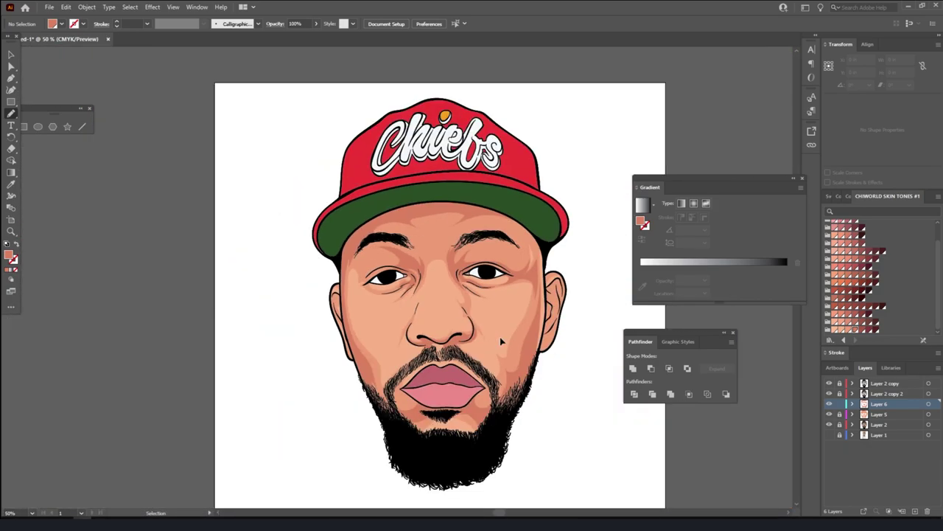
{"action": "scroll", "coordinate": [563, 361], "scroll_direction": "up", "scroll_amount": 1}
{"action": "scroll", "coordinate": [309, 225], "scroll_direction": "up", "scroll_amount": 3}
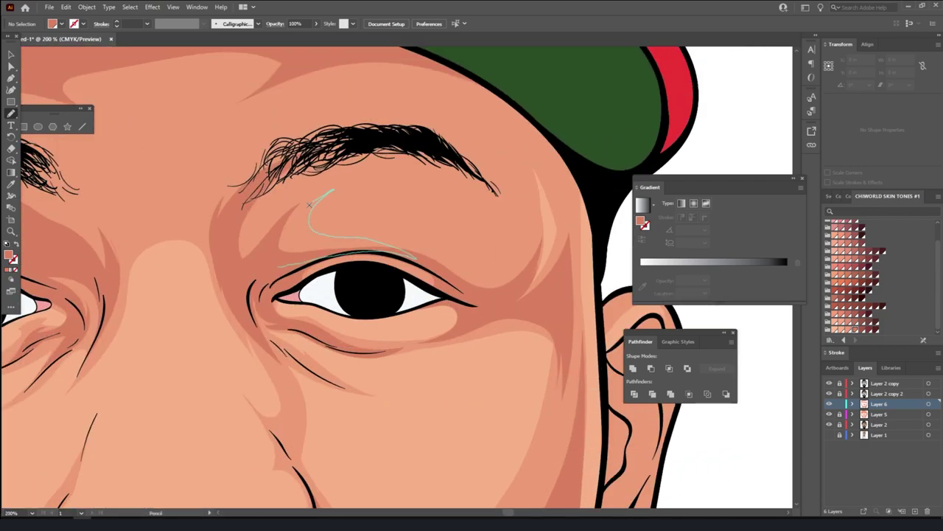
{"action": "left_click_drag", "start_coordinate": [310, 205], "coordinate": [310, 207]}
{"action": "left_click_drag", "start_coordinate": [224, 233], "coordinate": [230, 262]}
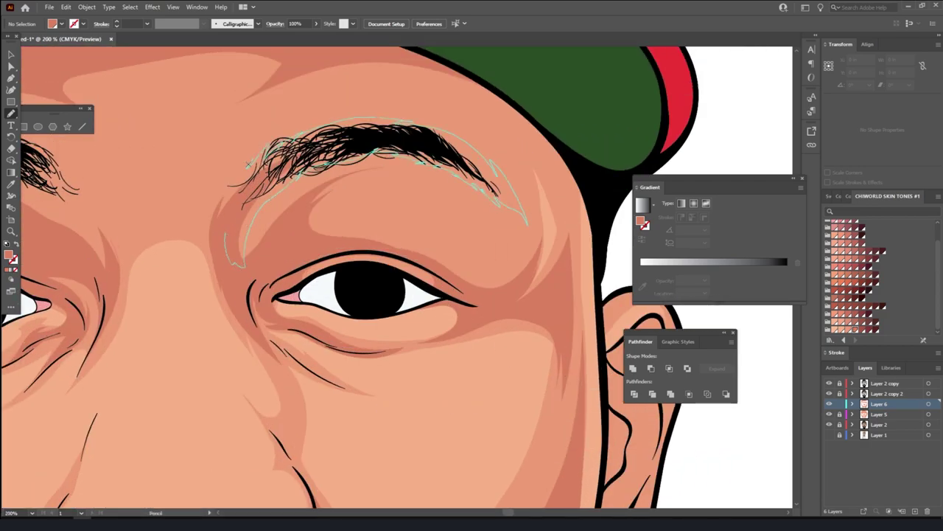
{"action": "scroll", "coordinate": [248, 164], "scroll_direction": "down", "scroll_amount": 3}
{"action": "scroll", "coordinate": [107, 283], "scroll_direction": "up", "scroll_amount": 3}
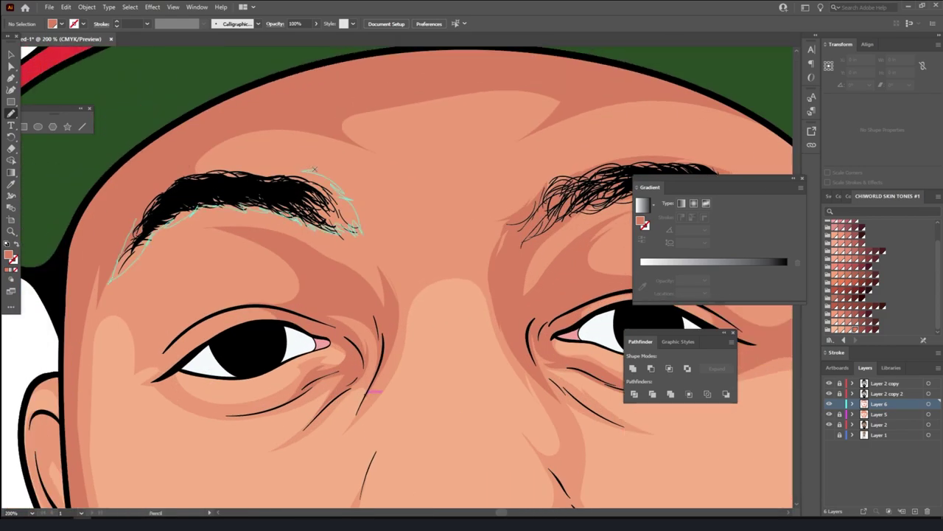
{"action": "scroll", "coordinate": [372, 391], "scroll_direction": "down", "scroll_amount": 3}
{"action": "scroll", "coordinate": [503, 419], "scroll_direction": "up", "scroll_amount": 3}
Draw a shadow from the cap down beside the eye, then add Layer 7
{"action": "left_click_drag", "start_coordinate": [343, 98], "coordinate": [507, 412]}
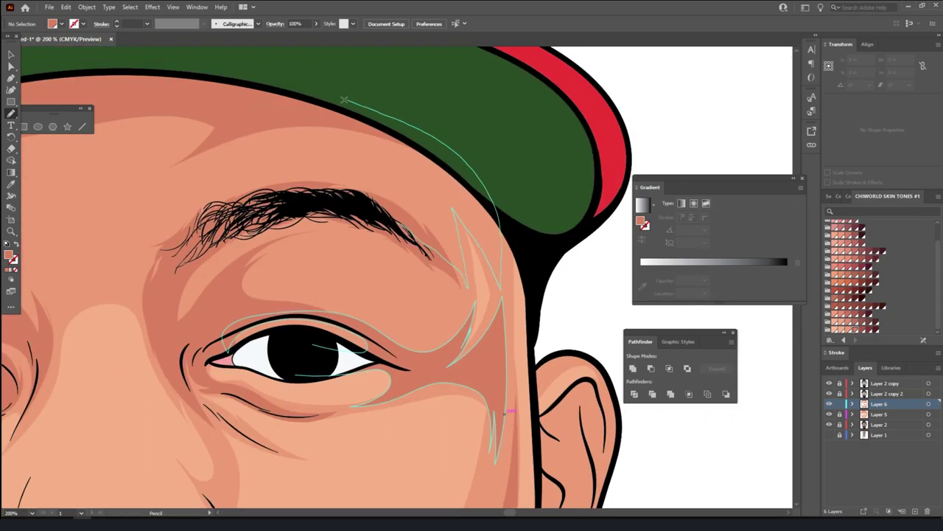
{"action": "scroll", "coordinate": [507, 412], "scroll_direction": "down", "scroll_amount": 3}
{"action": "scroll", "coordinate": [420, 257], "scroll_direction": "up", "scroll_amount": 3}
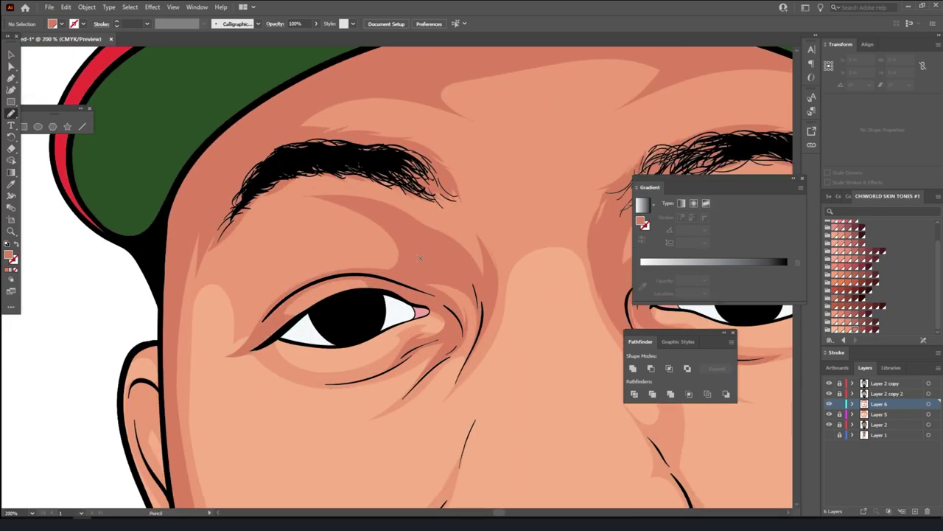
{"action": "scroll", "coordinate": [325, 387], "scroll_direction": "down", "scroll_amount": 3}
{"action": "scroll", "coordinate": [489, 436], "scroll_direction": "up", "scroll_amount": 3}
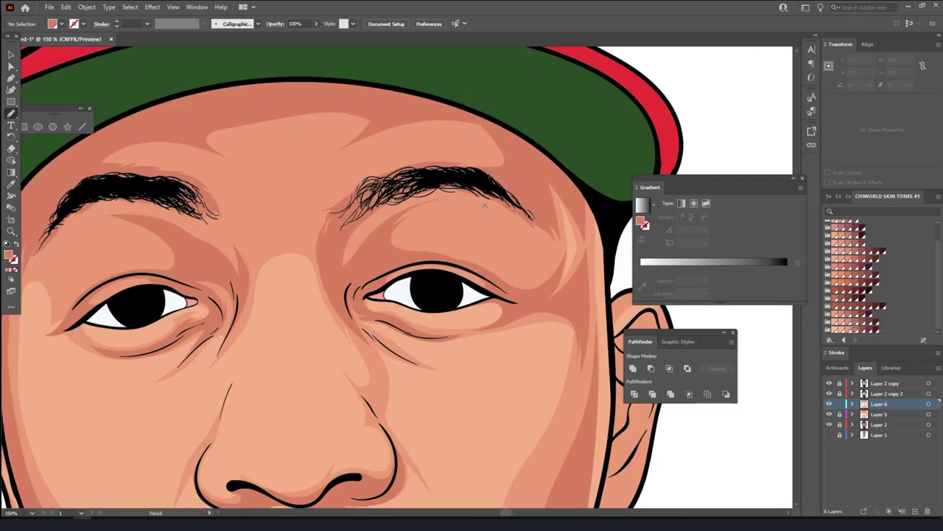
{"action": "scroll", "coordinate": [451, 215], "scroll_direction": "down", "scroll_amount": 3}
{"action": "scroll", "coordinate": [510, 379], "scroll_direction": "up", "scroll_amount": 3}
{"action": "scroll", "coordinate": [583, 299], "scroll_direction": "down", "scroll_amount": 3}
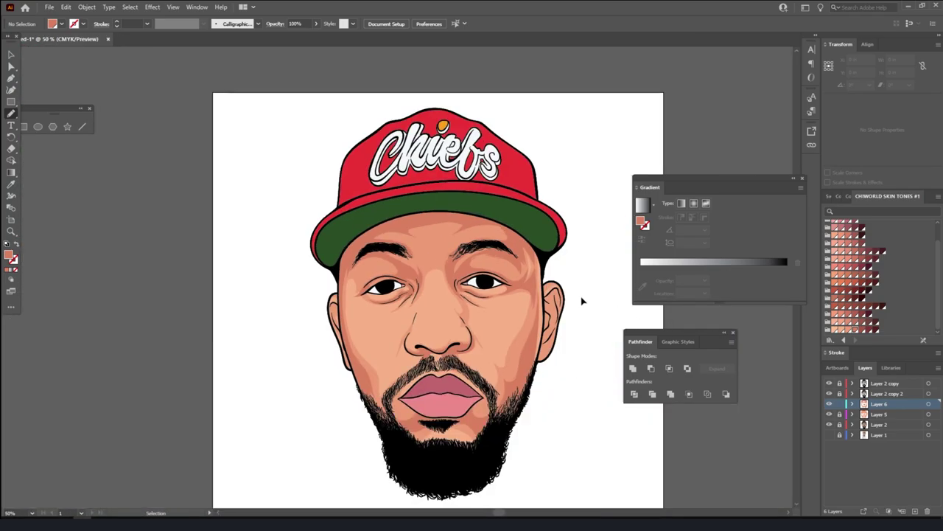
{"action": "scroll", "coordinate": [577, 298], "scroll_direction": "up", "scroll_amount": 2}
{"action": "scroll", "coordinate": [576, 298], "scroll_direction": "down", "scroll_amount": 3}
{"action": "scroll", "coordinate": [550, 305], "scroll_direction": "up", "scroll_amount": 3}
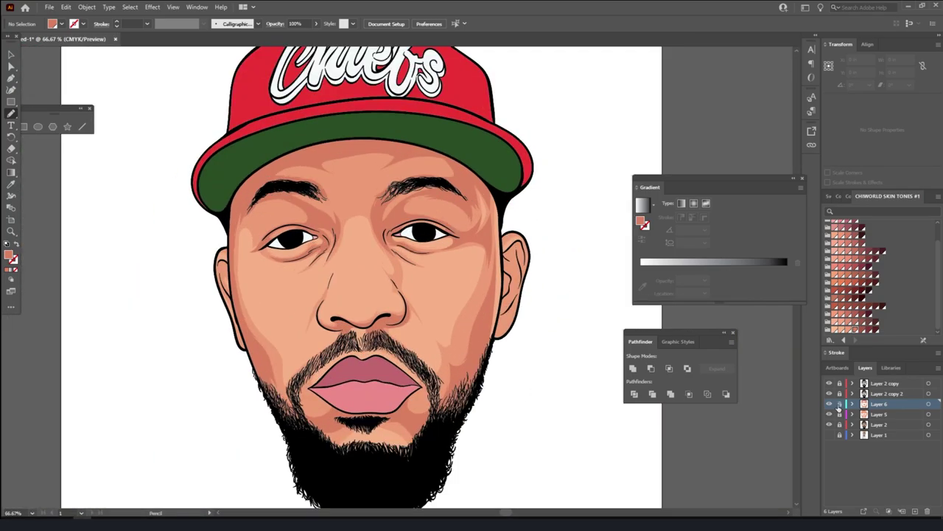
{"action": "left_click", "coordinate": [878, 425]}
Zoom in and pencil a highlight shape on the nose tip
{"action": "key", "text": "ctrl+l"}
{"action": "scroll", "coordinate": [528, 316], "scroll_direction": "up", "scroll_amount": 3}
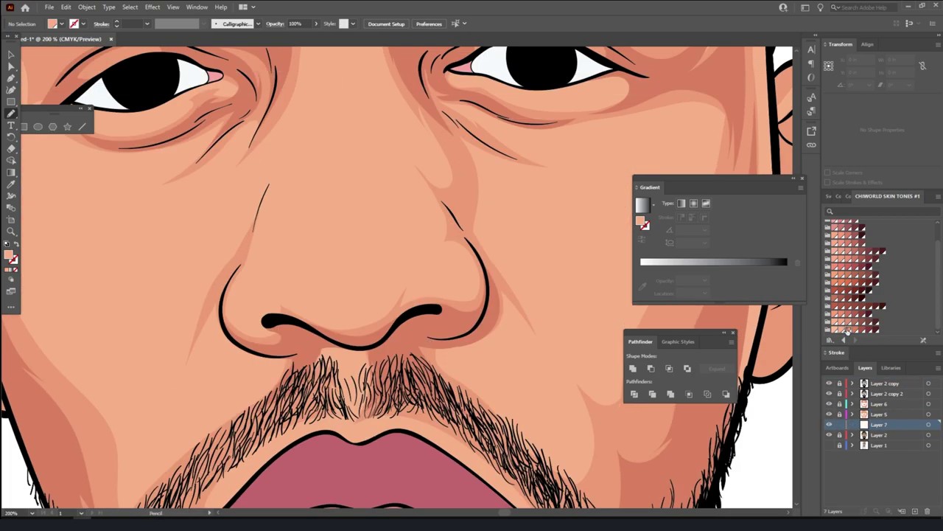
{"action": "key", "text": "ctrl+equal"}
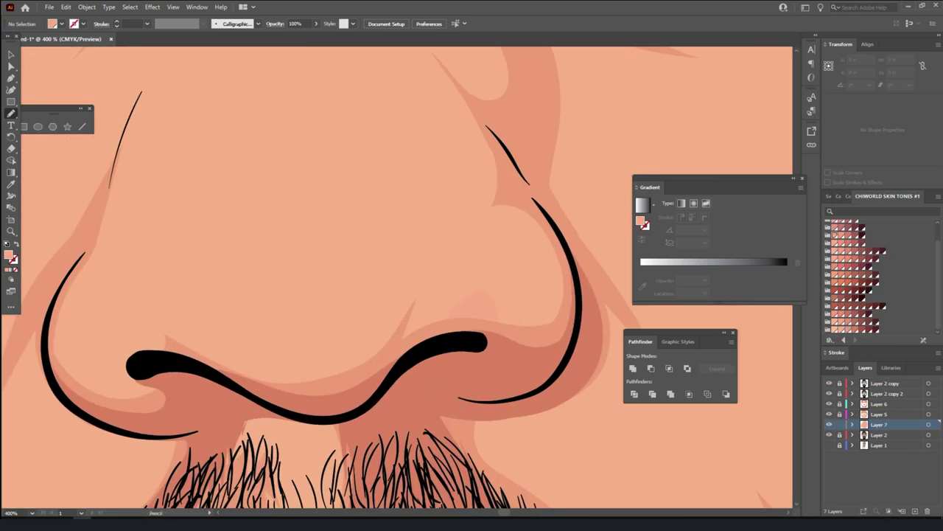
{"action": "left_click_drag", "start_coordinate": [421, 312], "coordinate": [341, 361]}
Lighten the nose highlight with Adjust Color Balance, converting to CMYK with preview
{"action": "key", "text": "v"}
{"action": "left_click", "coordinate": [66, 7]}
{"action": "left_click", "coordinate": [266, 199]}
{"action": "left_click", "coordinate": [691, 286]}
{"action": "mouse_move", "coordinate": [750, 314]}
{"action": "left_mouse_down"}
{"action": "mouse_move", "coordinate": [740, 315]}
{"action": "mouse_move", "coordinate": [752, 335]}
{"action": "left_mouse_up"}
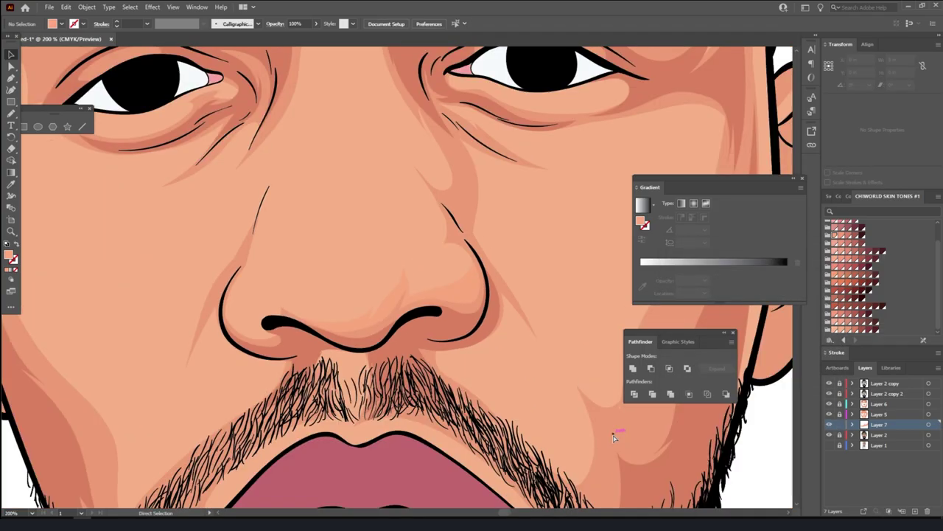
{"action": "scroll", "coordinate": [326, 269], "scroll_direction": "up", "scroll_amount": 1, "text": "alt"}
{"action": "key", "text": "n"}
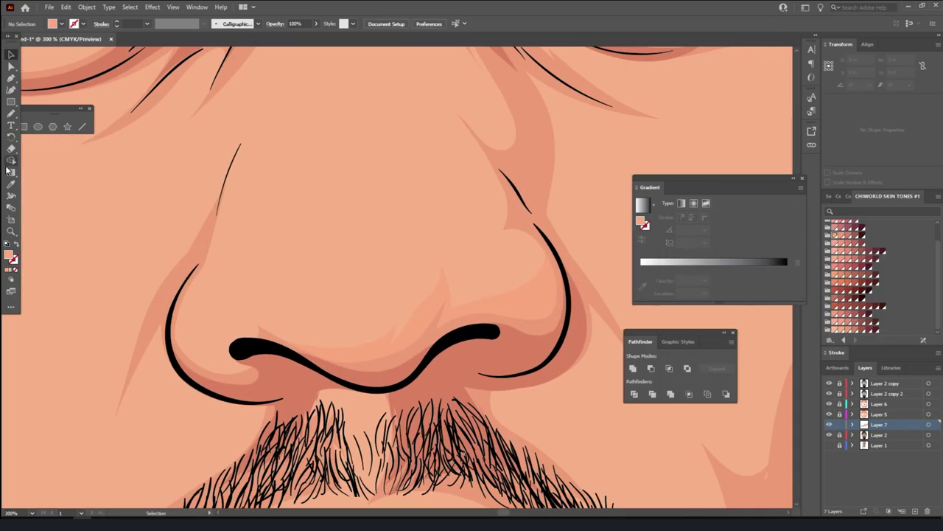
{"action": "scroll", "coordinate": [171, 237], "scroll_direction": "up", "scroll_amount": 1}
Pencil-draw pale highlight shapes beside the nose and on the left cheek
{"action": "scroll", "coordinate": [189, 358], "scroll_direction": "down", "scroll_amount": 3, "text": "alt"}
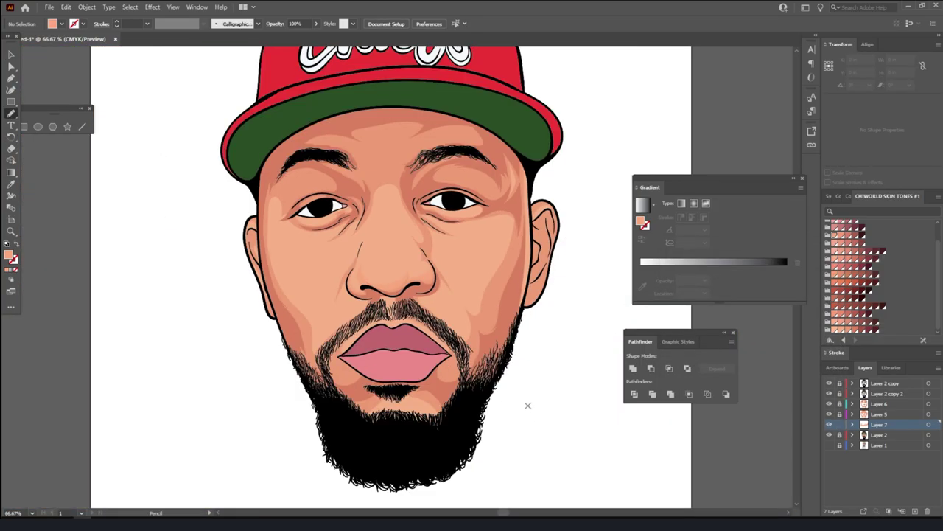
{"action": "scroll", "coordinate": [443, 295], "scroll_direction": "up", "scroll_amount": 2, "text": "alt"}
{"action": "left_click_drag", "start_coordinate": [450, 312], "coordinate": [428, 263]}
{"action": "key", "text": "ctrl+z"}
{"action": "scroll", "coordinate": [380, 183], "scroll_direction": "down", "scroll_amount": 3, "text": "alt"}
{"action": "scroll", "coordinate": [379, 221], "scroll_direction": "up", "scroll_amount": 2, "text": "alt"}
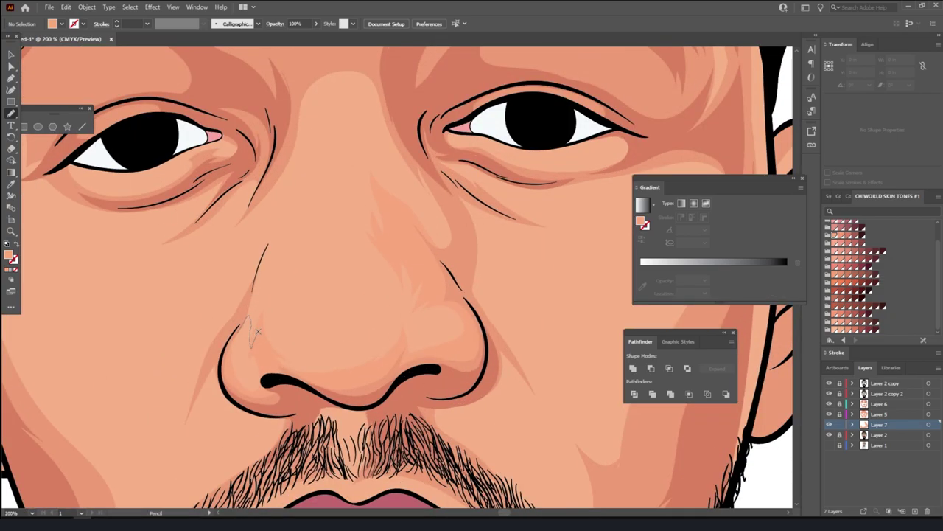
{"action": "left_click_drag", "start_coordinate": [249, 347], "coordinate": [280, 171]}
{"action": "key", "text": "ctrl+z"}
{"action": "scroll", "coordinate": [410, 418], "scroll_direction": "down", "scroll_amount": 2}
{"action": "scroll", "coordinate": [409, 418], "scroll_direction": "left", "scroll_amount": 3}
{"action": "scroll", "coordinate": [354, 424], "scroll_direction": "down", "scroll_amount": 1}
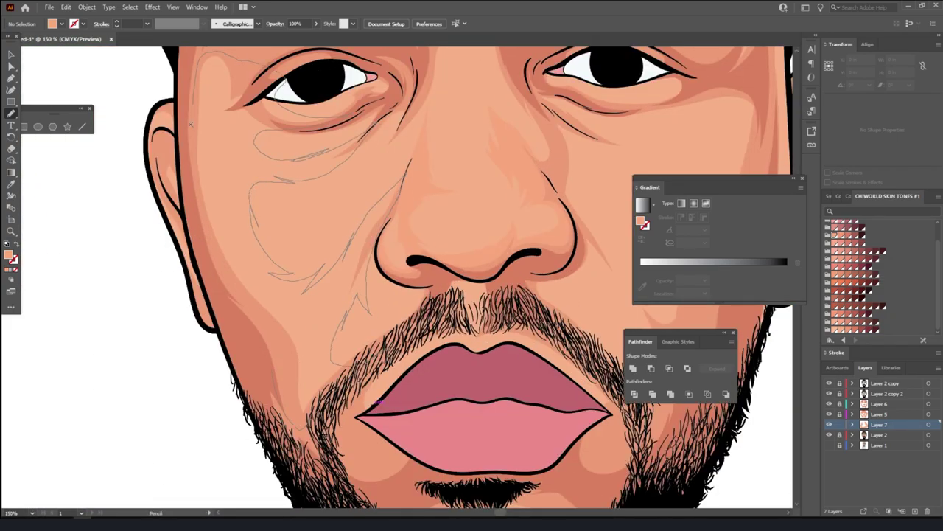
{"action": "key", "text": "ctrl+z"}
Add a pale highlight shape on the right cheek
{"action": "scroll", "coordinate": [190, 124], "scroll_direction": "down", "scroll_amount": 3, "text": "alt"}
{"action": "scroll", "coordinate": [289, 143], "scroll_direction": "up", "scroll_amount": 3, "text": "alt"}
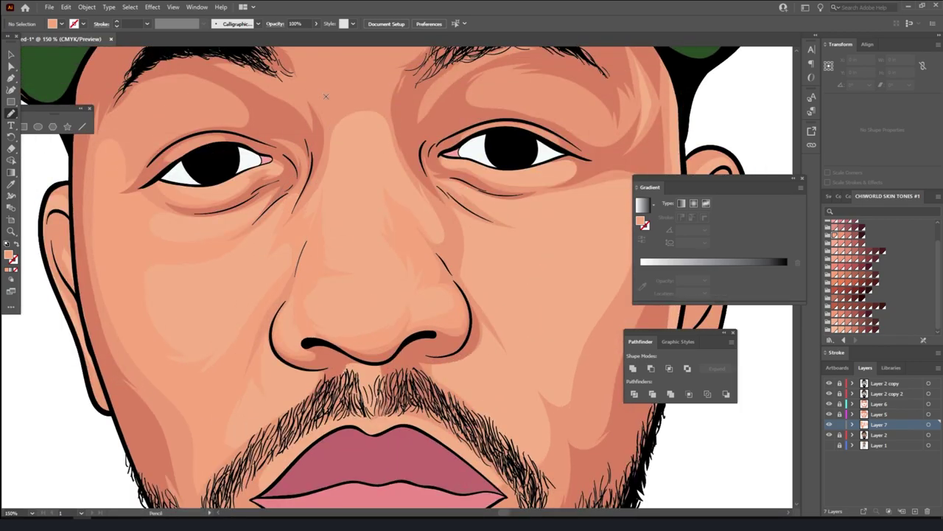
{"action": "scroll", "coordinate": [501, 355], "scroll_direction": "down", "scroll_amount": 2}
{"action": "scroll", "coordinate": [500, 354], "scroll_direction": "right", "scroll_amount": 2}
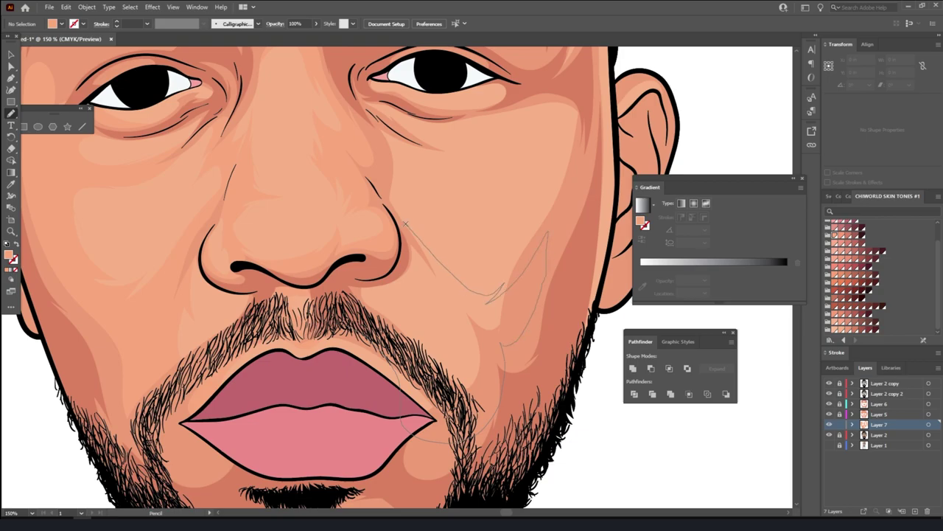
{"action": "left_click_drag", "start_coordinate": [456, 325], "coordinate": [385, 288]}
{"action": "scroll", "coordinate": [385, 287], "scroll_direction": "down", "scroll_amount": 3, "text": "alt"}
{"action": "scroll", "coordinate": [370, 244], "scroll_direction": "up", "scroll_amount": 3, "text": "alt"}
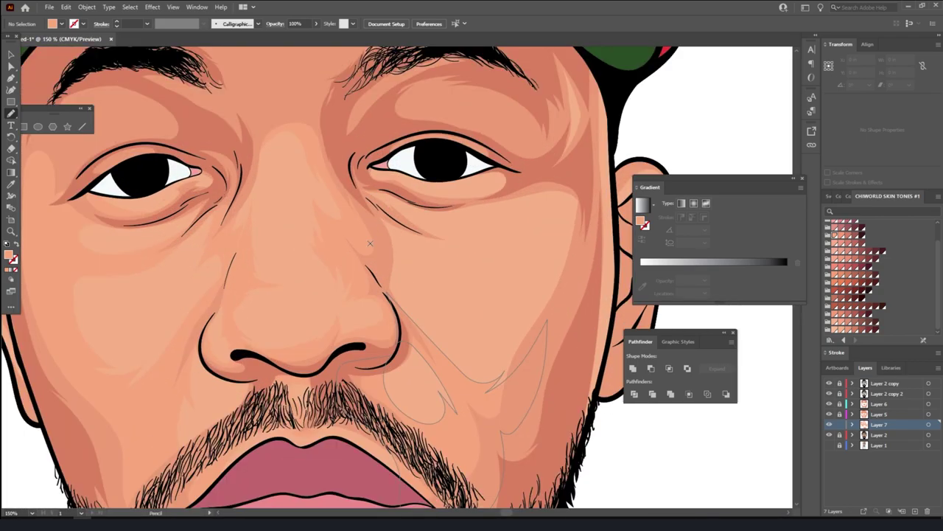
{"action": "scroll", "coordinate": [497, 368], "scroll_direction": "down", "scroll_amount": 1, "text": "alt"}
{"action": "scroll", "coordinate": [496, 368], "scroll_direction": "down", "scroll_amount": 4, "text": "alt"}
{"action": "scroll", "coordinate": [496, 368], "scroll_direction": "up", "scroll_amount": 3, "text": "alt"}
{"action": "scroll", "coordinate": [497, 368], "scroll_direction": "down", "scroll_amount": 1, "text": "alt"}
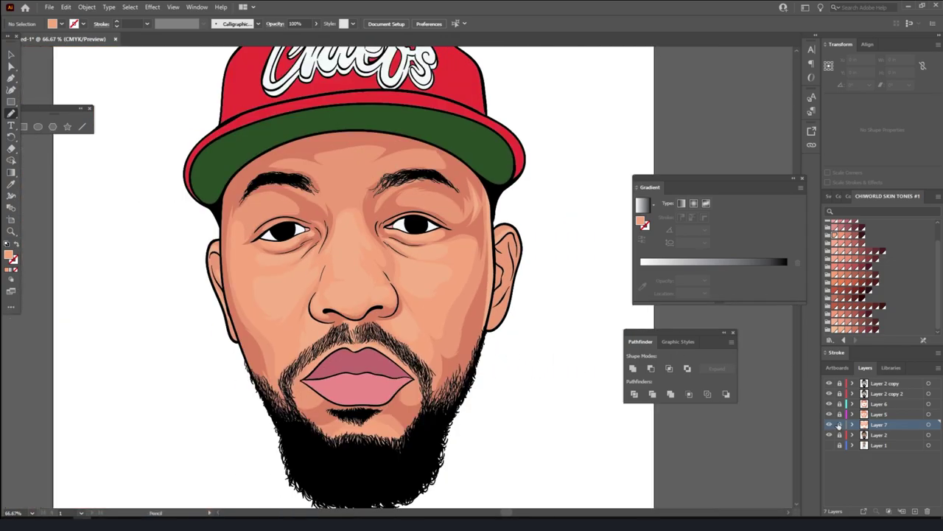
Select the Layer 5 shading and adjust its colour balance in CMYK, raising magenta
{"action": "left_click", "coordinate": [929, 414]}
{"action": "scroll", "coordinate": [583, 392], "scroll_direction": "down", "scroll_amount": 1, "text": "alt"}
{"action": "scroll", "coordinate": [584, 391], "scroll_direction": "up", "scroll_amount": 3, "text": "alt"}
{"action": "left_click", "coordinate": [65, 6]}
{"action": "left_click", "coordinate": [264, 204]}
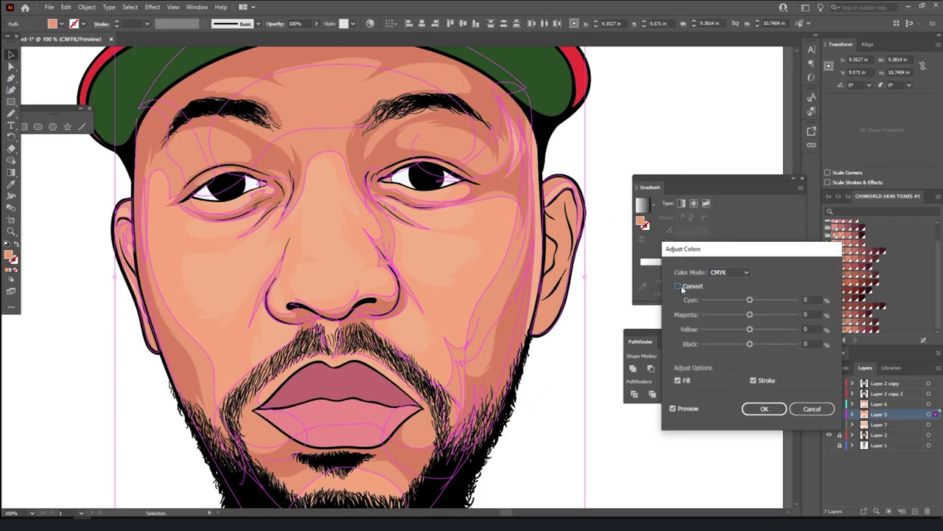
{"action": "left_click", "coordinate": [679, 286]}
{"action": "left_click", "coordinate": [751, 315]}
{"action": "left_click_drag", "start_coordinate": [751, 330], "coordinate": [749, 331]}
Apply the colour balance change to the Layer 5 shading
{"action": "key", "text": "Return"}
{"action": "left_click", "coordinate": [575, 443]}
{"action": "scroll", "coordinate": [600, 381], "scroll_direction": "down", "scroll_amount": 1, "text": "alt"}
{"action": "scroll", "coordinate": [599, 381], "scroll_direction": "up", "scroll_amount": 2, "text": "alt"}
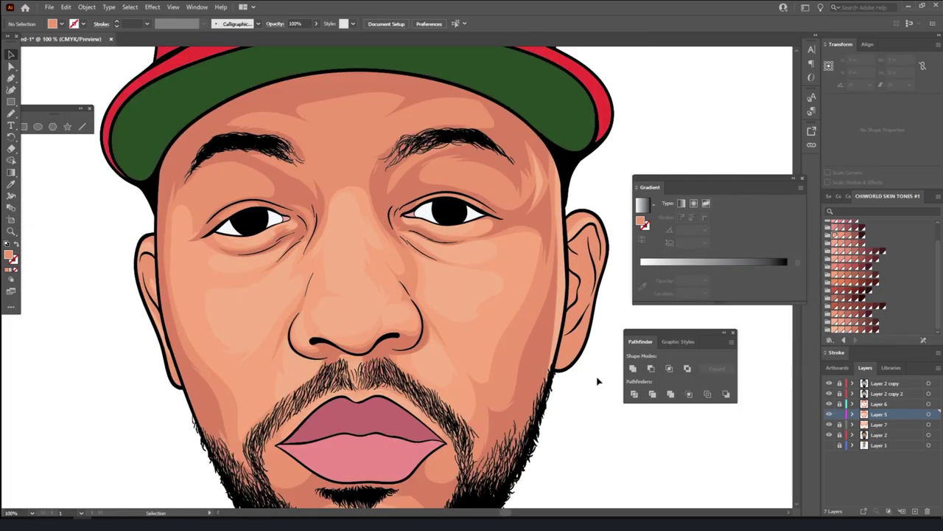
{"action": "scroll", "coordinate": [367, 226], "scroll_direction": "down", "scroll_amount": 1, "text": "alt"}
Shift the Layer 6 shadow colours in CMYK, lowering magenta to -5 and adding yellow
{"action": "left_click", "coordinate": [929, 404]}
{"action": "scroll", "coordinate": [304, 224], "scroll_direction": "up", "scroll_amount": 2, "text": "alt"}
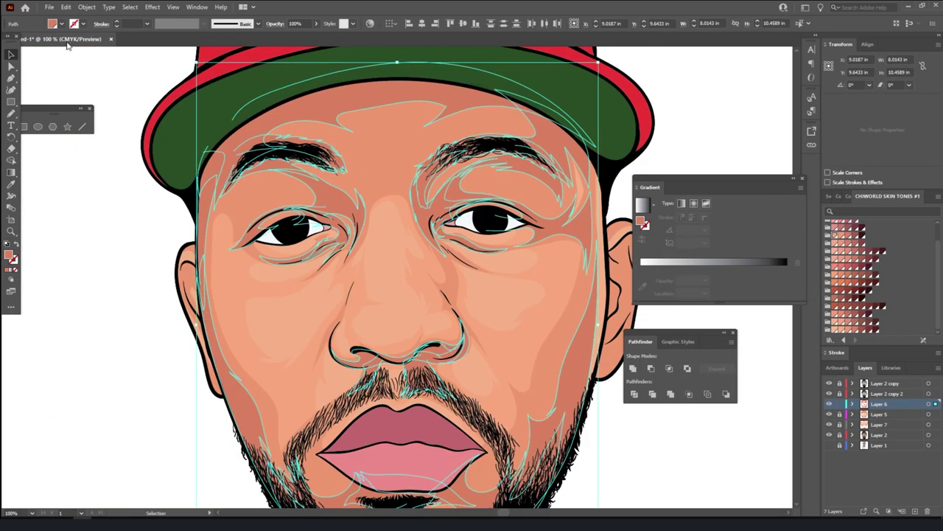
{"action": "left_click", "coordinate": [65, 7]}
{"action": "left_click", "coordinate": [251, 233]}
{"action": "key", "text": "Down"}
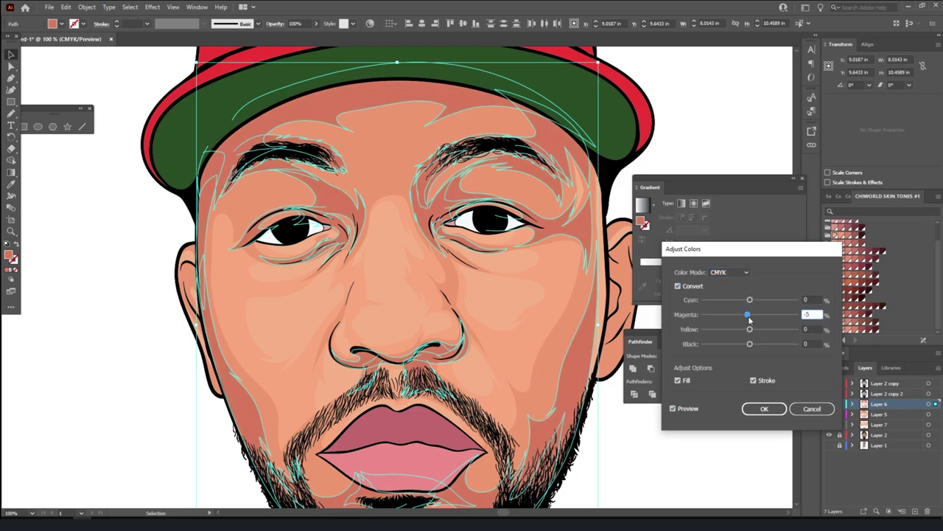
{"action": "left_click_drag", "start_coordinate": [750, 320], "coordinate": [750, 319]}
{"action": "left_click_drag", "start_coordinate": [749, 329], "coordinate": [754, 333]}
{"action": "left_click", "coordinate": [765, 408]}
{"action": "left_click", "coordinate": [676, 455]}
Save the portrait to the Desktop as an Illustrator file
{"action": "scroll", "coordinate": [467, 349], "scroll_direction": "down", "scroll_amount": 1, "text": "alt"}
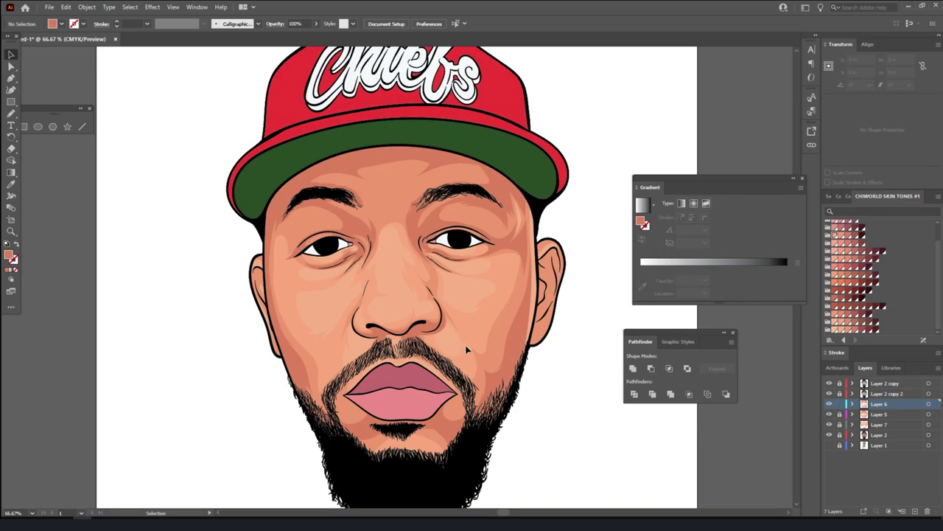
{"action": "key", "text": "n"}
{"action": "key", "text": "ctrl+minus"}
{"action": "key", "text": "ctrl+s"}
{"action": "type", "text": "ART"}
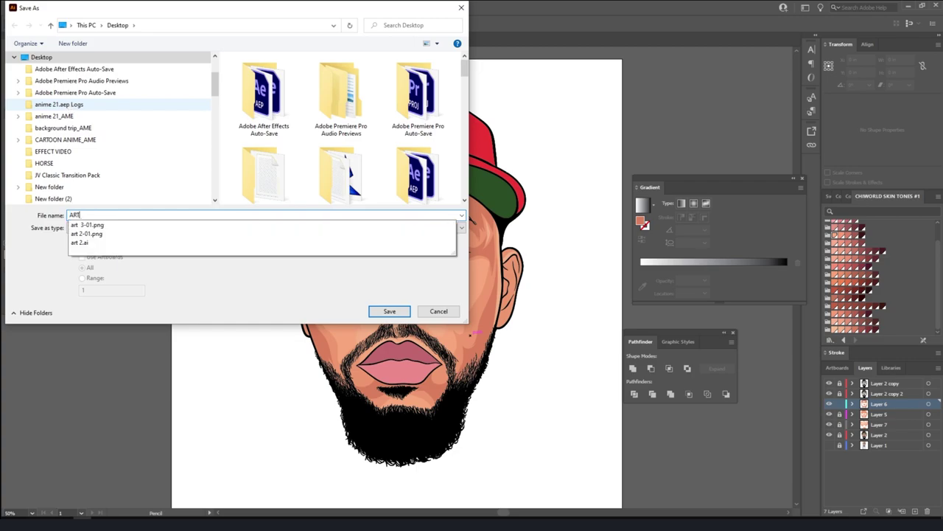
{"action": "key", "text": "Return"}
{"action": "left_click", "coordinate": [514, 398]}
Confirm the Illustrator save options and pencil a shading shape along the ear
{"action": "key", "text": "i"}
{"action": "scroll", "coordinate": [528, 294], "scroll_direction": "up", "scroll_amount": 5, "text": "alt"}
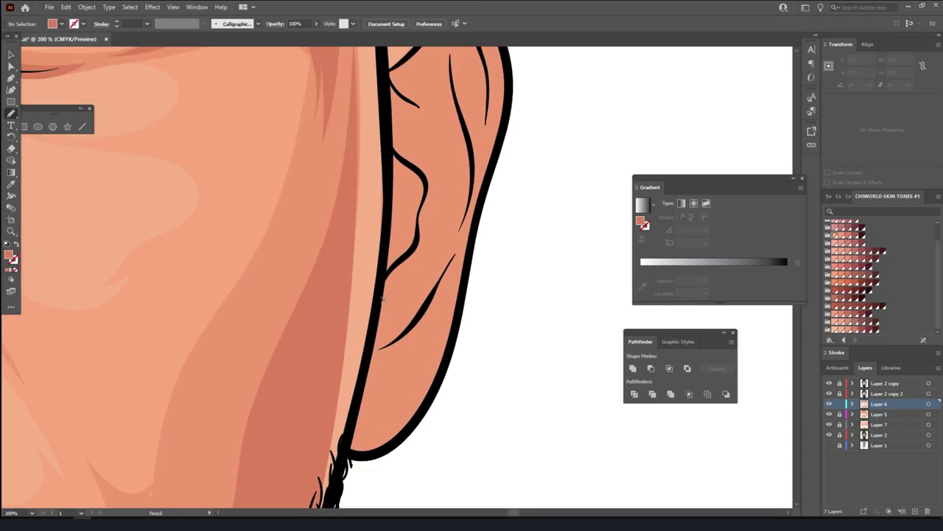
{"action": "scroll", "coordinate": [418, 295], "scroll_direction": "up", "scroll_amount": 3}
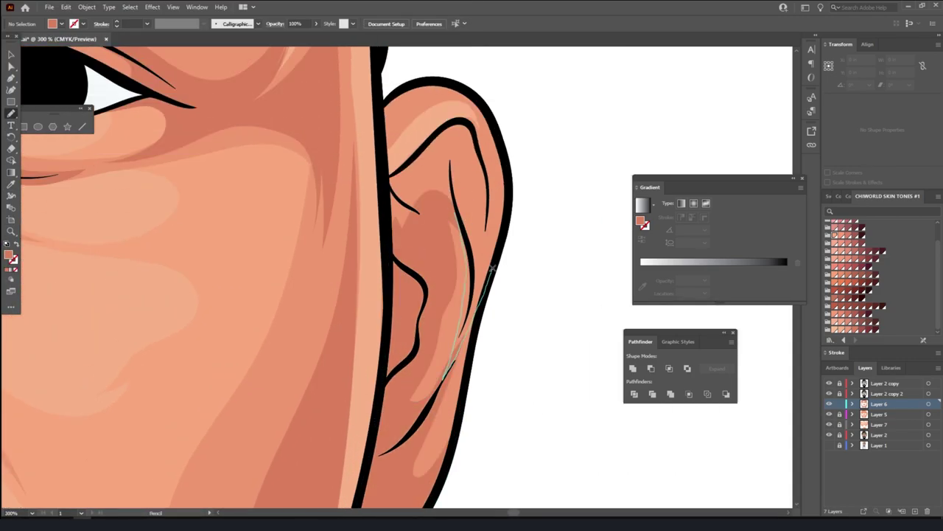
{"action": "scroll", "coordinate": [471, 411], "scroll_direction": "down", "scroll_amount": 5, "text": "alt"}
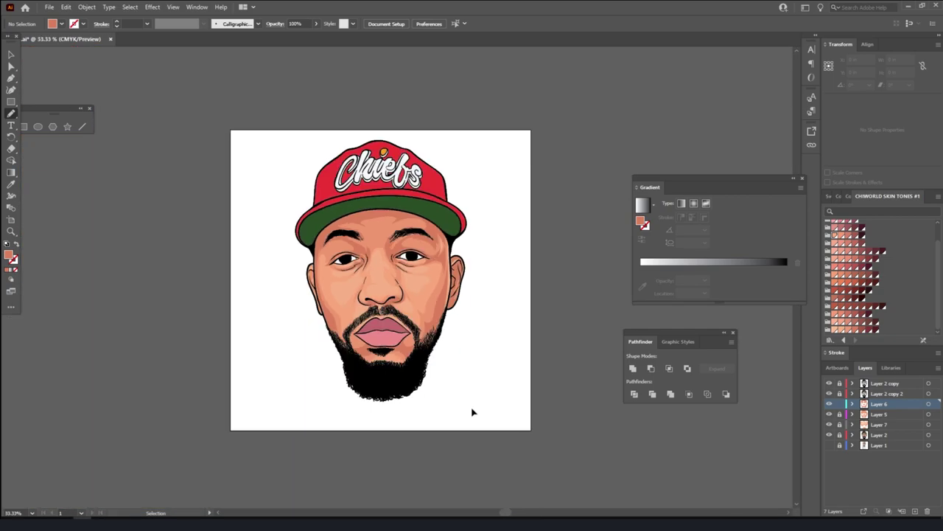
{"action": "scroll", "coordinate": [407, 391], "scroll_direction": "up", "scroll_amount": 5, "text": "alt"}
{"action": "left_click_drag", "start_coordinate": [346, 479], "coordinate": [214, 88]}
{"action": "scroll", "coordinate": [331, 385], "scroll_direction": "down", "scroll_amount": 2}
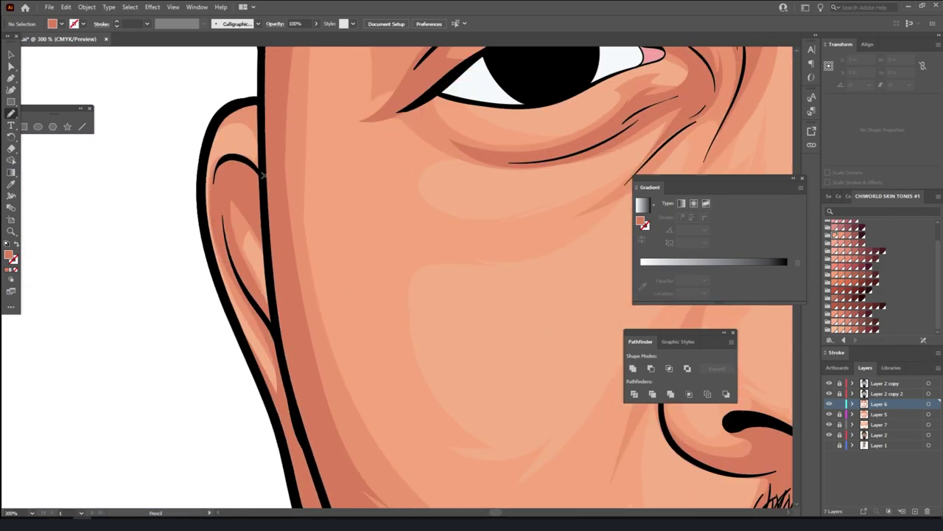
{"action": "scroll", "coordinate": [331, 385], "scroll_direction": "up", "scroll_amount": 1}
{"action": "scroll", "coordinate": [331, 384], "scroll_direction": "down", "scroll_amount": 4, "text": "alt"}
{"action": "scroll", "coordinate": [494, 285], "scroll_direction": "up", "scroll_amount": 3, "text": "alt"}
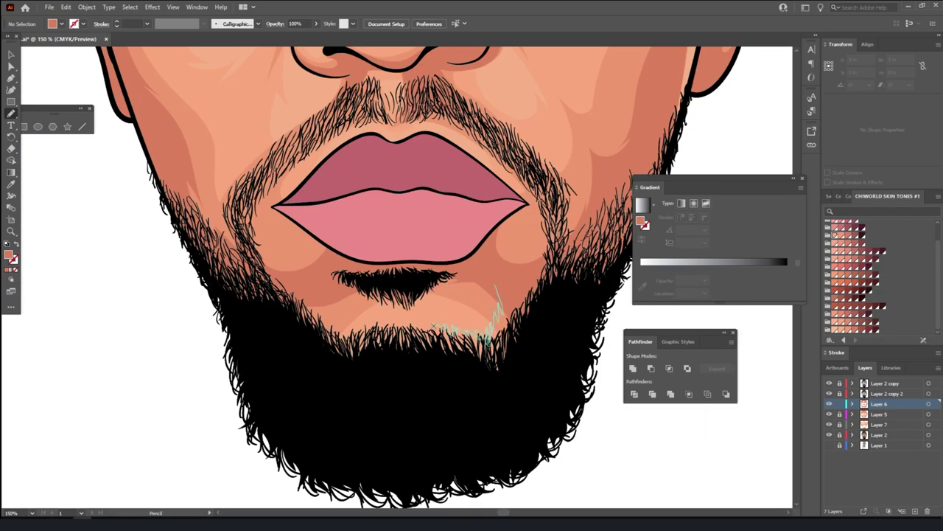
Draw shading around the chin, the left beard edge, the lower lip and the mustache
{"action": "left_click_drag", "start_coordinate": [498, 295], "coordinate": [545, 324]}
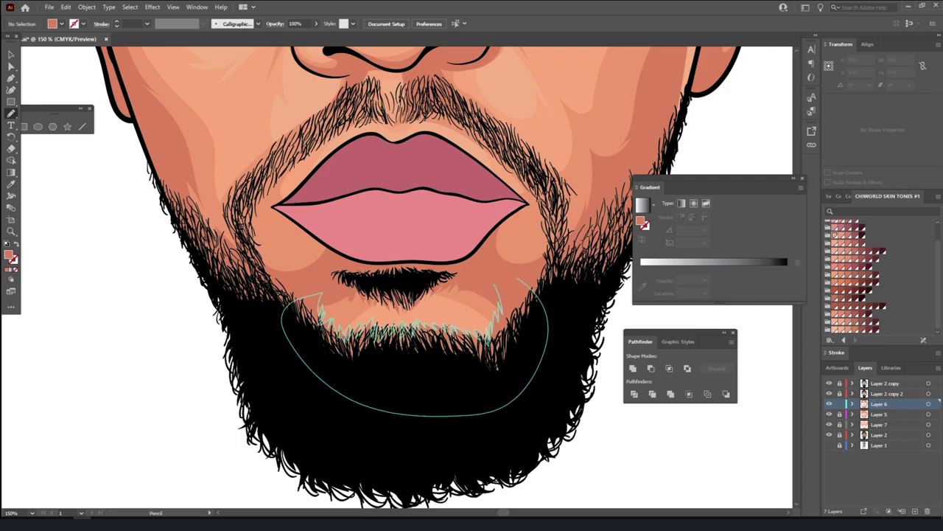
{"action": "scroll", "coordinate": [586, 446], "scroll_direction": "up", "scroll_amount": 4}
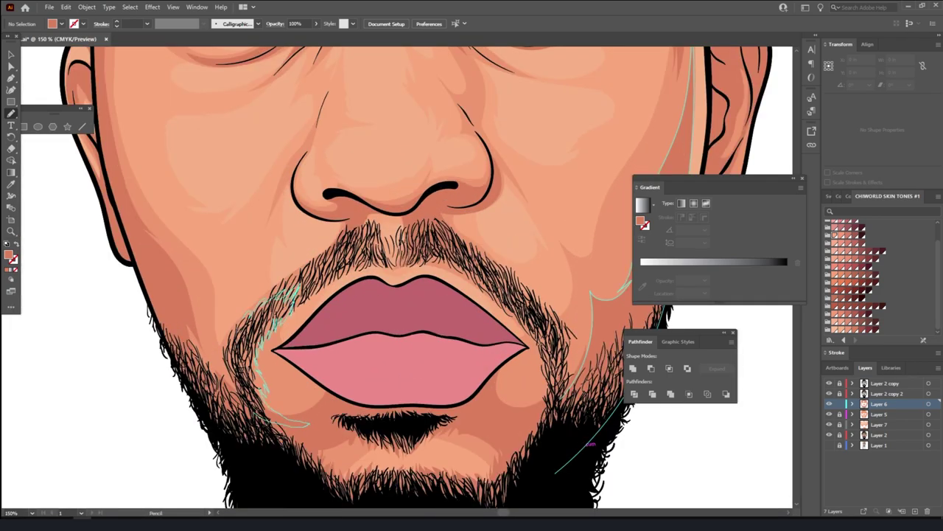
{"action": "left_click_drag", "start_coordinate": [308, 424], "coordinate": [308, 424]}
{"action": "mouse_move", "coordinate": [472, 394]}
{"action": "left_mouse_down"}
{"action": "mouse_move", "coordinate": [493, 408]}
{"action": "mouse_move", "coordinate": [549, 404]}
{"action": "left_mouse_up"}
{"action": "left_click_drag", "start_coordinate": [385, 263], "coordinate": [385, 262]}
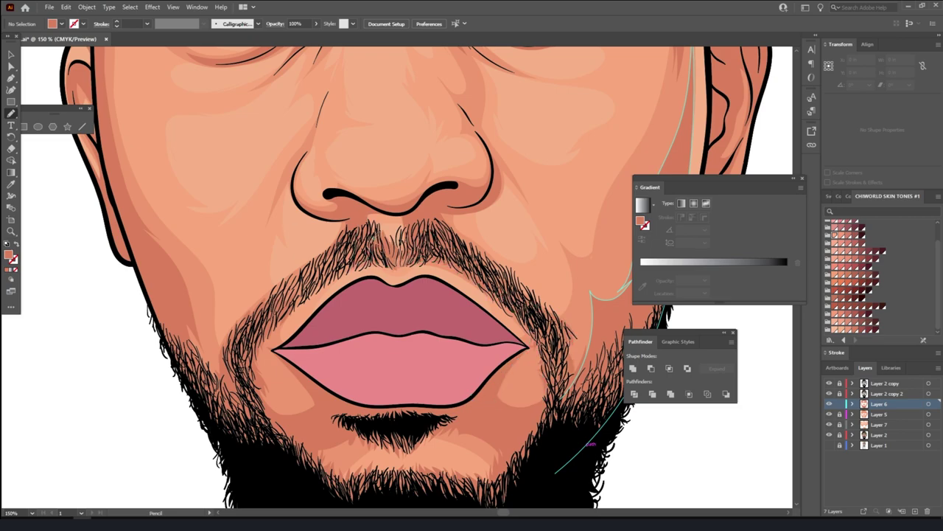
Add shading shapes in the mustache, on the nose and below the nose
{"action": "key", "text": "ctrl+0"}
{"action": "key", "text": "ctrl+plus"}
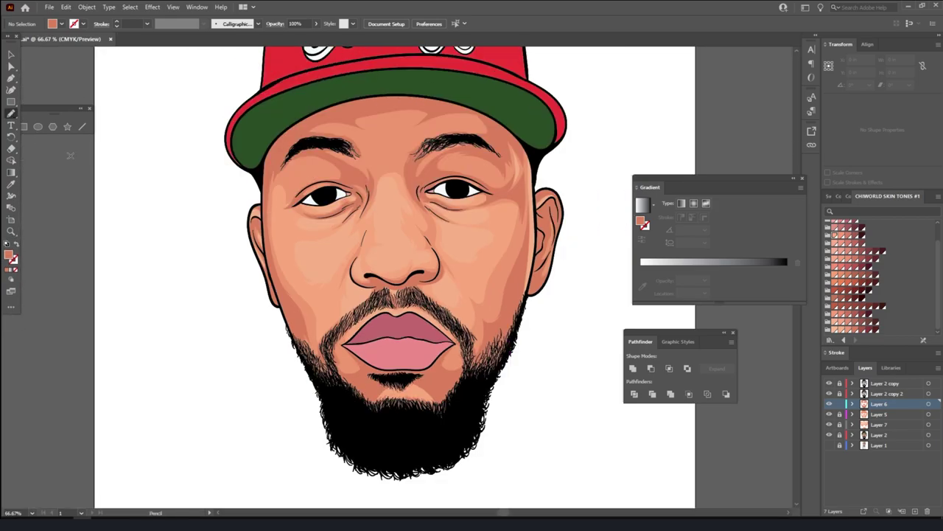
{"action": "key", "text": "ctrl+plus"}
{"action": "key", "text": "ctrl+plus"}
{"action": "key", "text": "ctrl+plus"}
{"action": "key", "text": "n"}
{"action": "left_click_drag", "start_coordinate": [604, 501], "coordinate": [413, 324]}
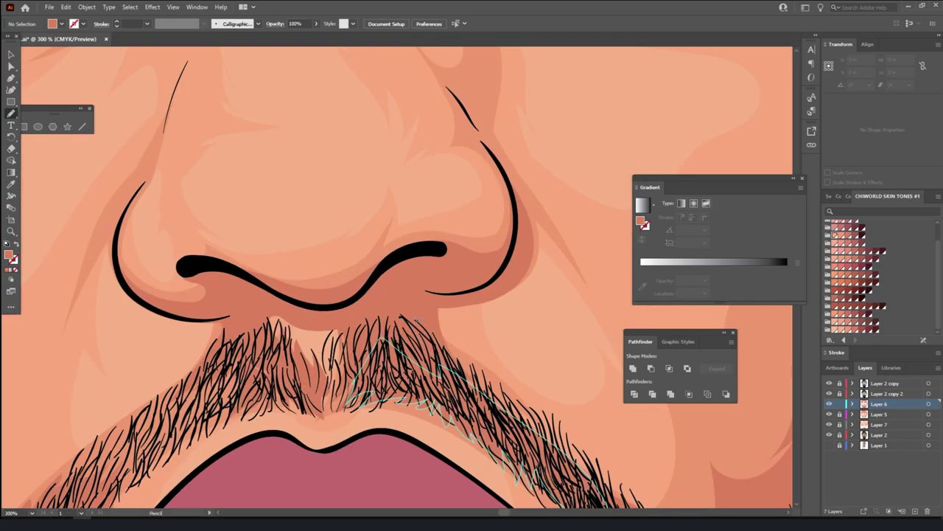
{"action": "left_click_drag", "start_coordinate": [482, 140], "coordinate": [481, 140]}
{"action": "key", "text": "ctrl+0"}
{"action": "key", "text": "ctrl+plus"}
{"action": "key", "text": "ctrl+plus"}
{"action": "key", "text": "ctrl+plus"}
{"action": "left_click_drag", "start_coordinate": [383, 304], "coordinate": [317, 300]}
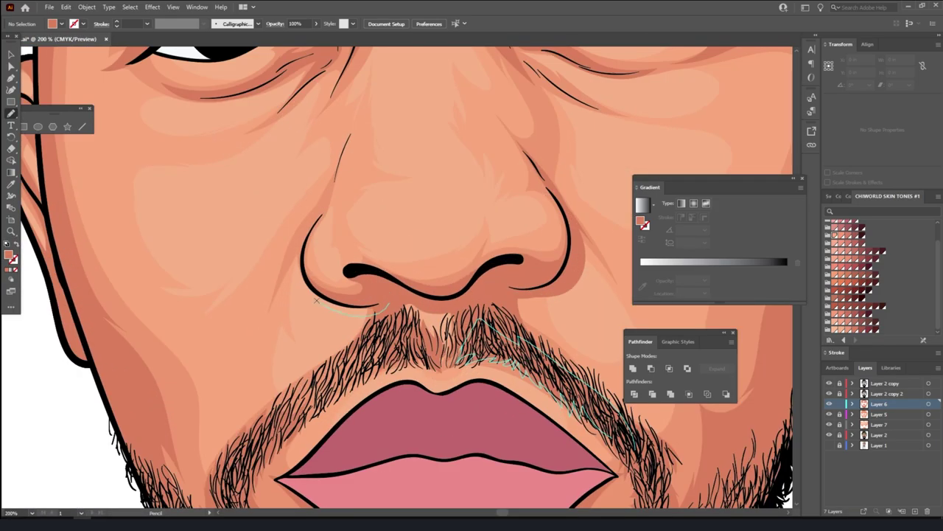
Draw a shading shape around the right eye and check the whole portrait
{"action": "key", "text": "ctrl+0"}
{"action": "key", "text": "ctrl+plus"}
{"action": "key", "text": "ctrl+plus"}
{"action": "key", "text": "ctrl+plus"}
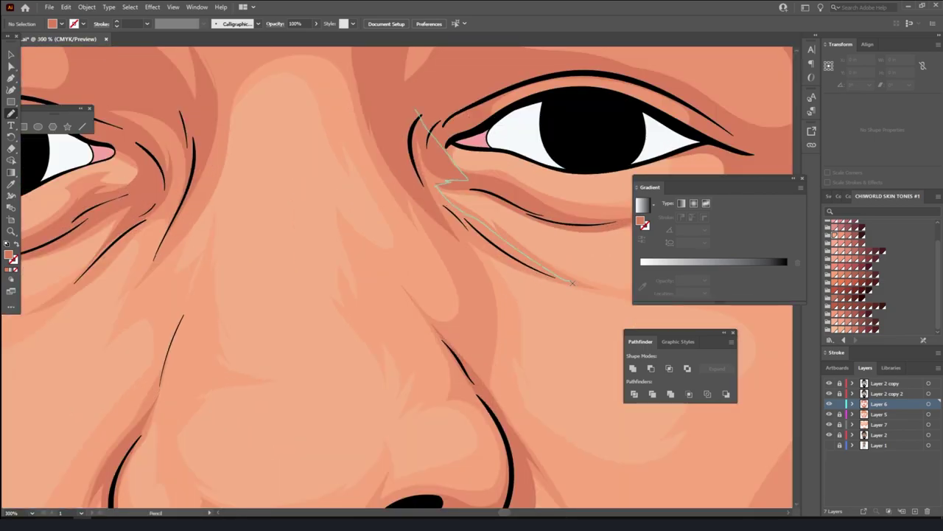
{"action": "key", "text": "ctrl+0"}
{"action": "key", "text": "ctrl+plus"}
{"action": "key", "text": "ctrl+plus"}
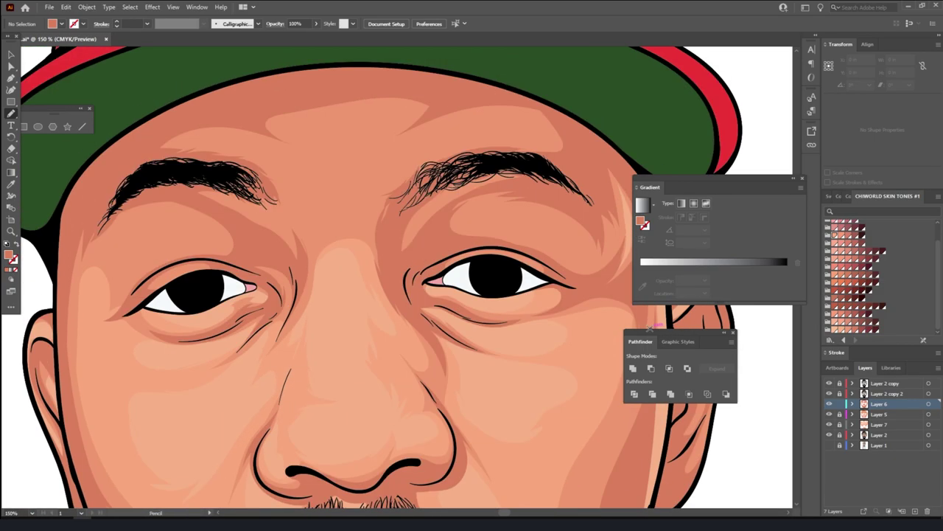
{"action": "left_click_drag", "start_coordinate": [649, 324], "coordinate": [343, 277]}
{"action": "left_click_drag", "start_coordinate": [311, 168], "coordinate": [311, 168]}
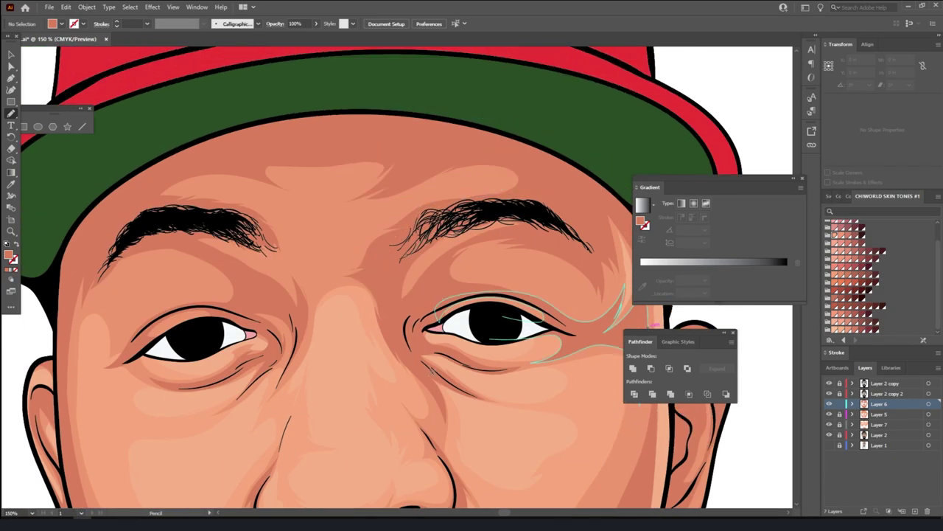
{"action": "key", "text": "ctrl+0"}
{"action": "key", "text": "ctrl+plus"}
{"action": "key", "text": "ctrl+plus"}
{"action": "key", "text": "ctrl+minus"}
{"action": "key", "text": "ctrl+minus"}
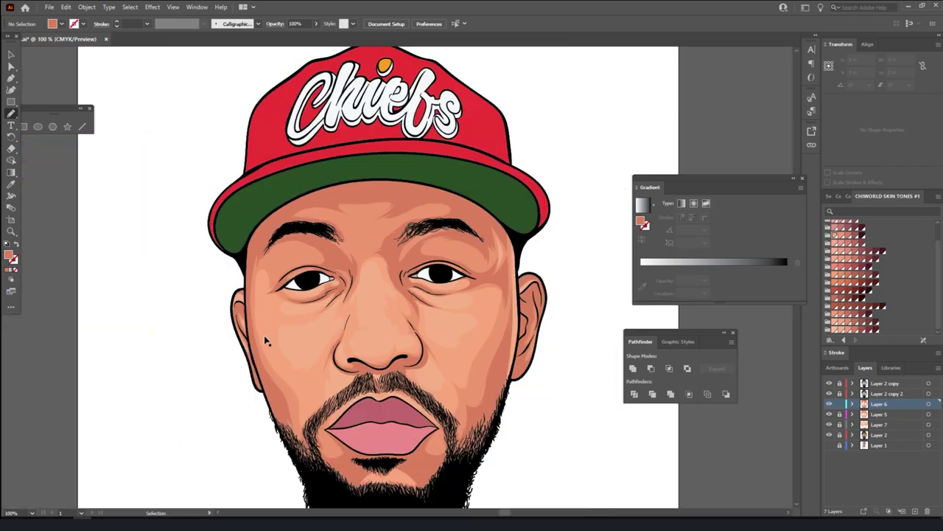
{"action": "key", "text": "ctrl+minus"}
{"action": "key", "text": "ctrl+plus"}
Create a new layer and fill the forehead ellipse with a sampled skin tone
{"action": "key", "text": "ctrl+l"}
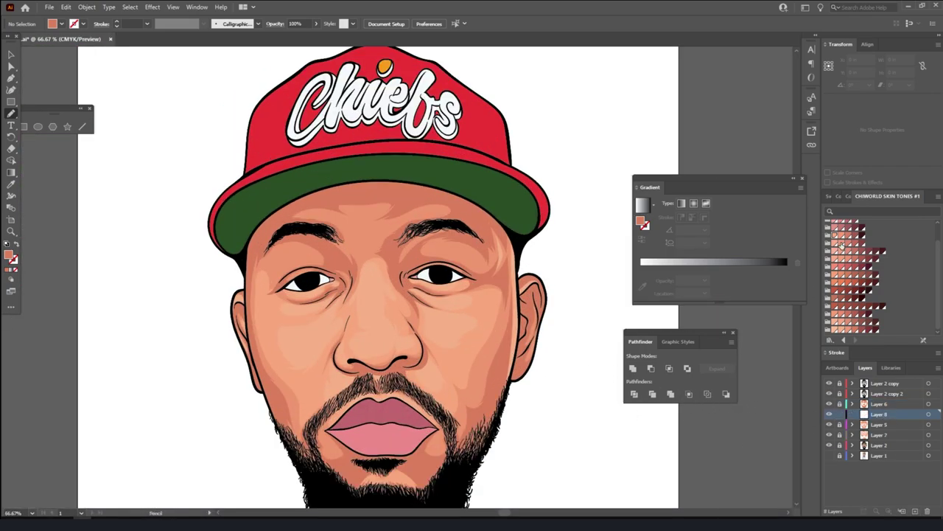
{"action": "key", "text": "ctrl+plus"}
{"action": "key", "text": "ctrl+plus"}
{"action": "key", "text": "ctrl+f"}
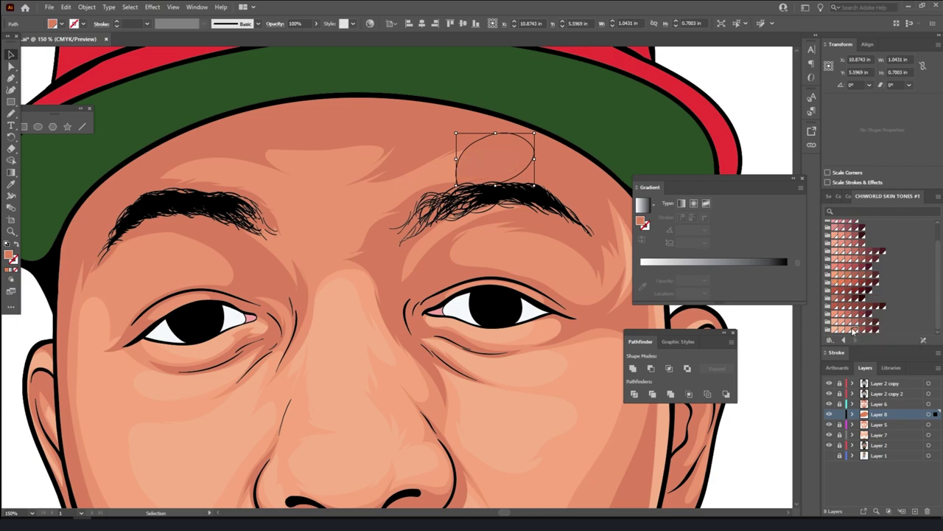
{"action": "left_click", "coordinate": [852, 263]}
{"action": "key", "text": "i"}
{"action": "key", "text": "ctrl+plus"}
{"action": "key", "text": "ctrl+plus"}
{"action": "key", "text": "ctrl+plus"}
{"action": "left_click", "coordinate": [247, 296]}
{"action": "double_click", "coordinate": [8, 255]}
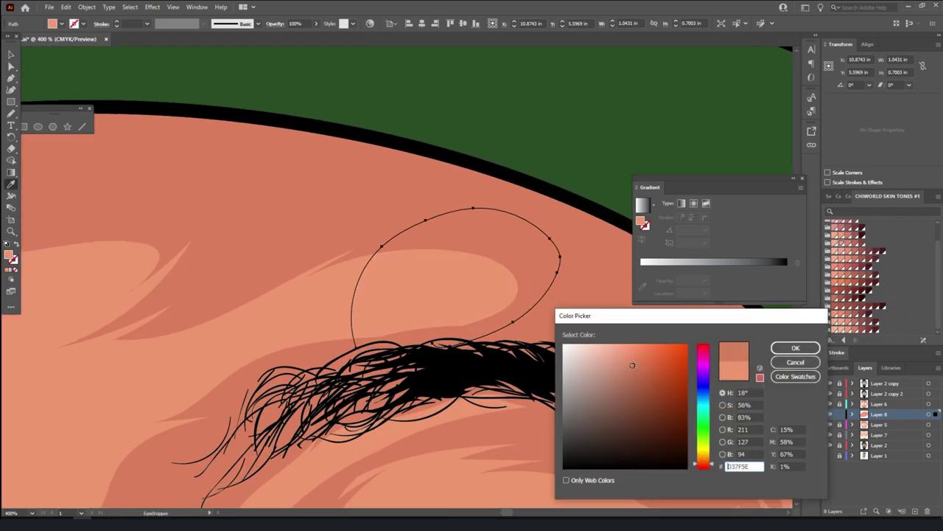
{"action": "left_click", "coordinate": [792, 346]}
Fine-tune the ellipse colour with Adjust Colors, reducing cyan and tweaking magenta
{"action": "left_click", "coordinate": [65, 7]}
{"action": "left_click", "coordinate": [258, 191]}
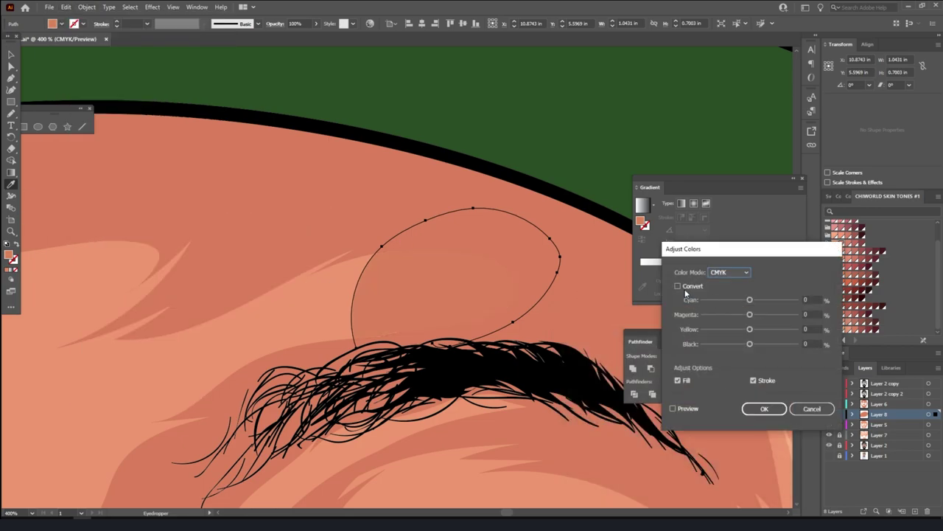
{"action": "left_click", "coordinate": [672, 408]}
{"action": "left_click_drag", "start_coordinate": [750, 305], "coordinate": [746, 315]}
{"action": "left_click", "coordinate": [748, 329]}
{"action": "key", "text": "Return"}
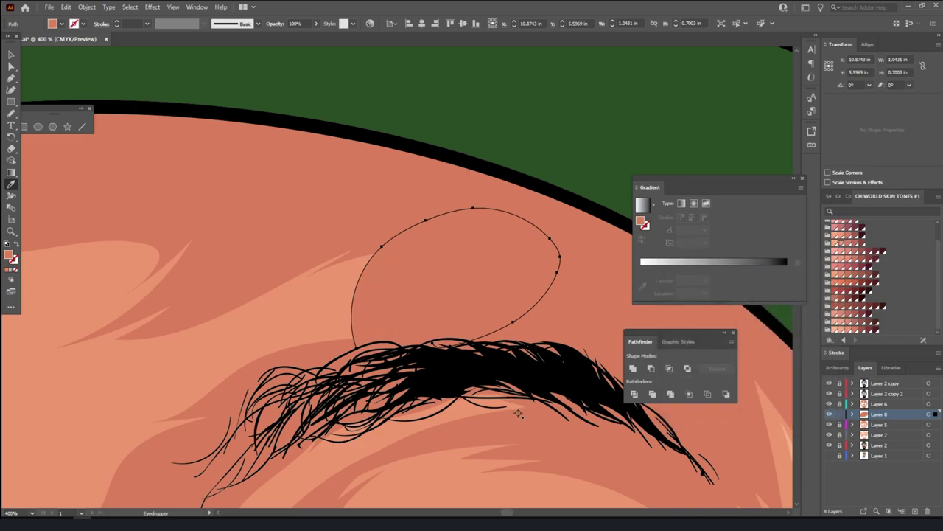
{"action": "key", "text": "n"}
{"action": "key", "text": "ctrl+minus"}
{"action": "key", "text": "ctrl+minus"}
{"action": "key", "text": "ctrl+plus"}
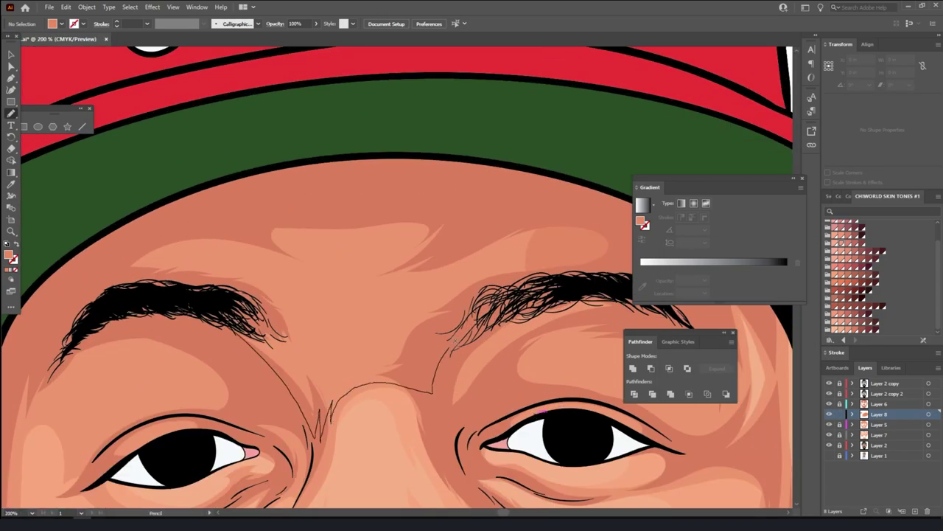
{"action": "key", "text": "ctrl+z"}
{"action": "left_click_drag", "start_coordinate": [327, 281], "coordinate": [501, 251]}
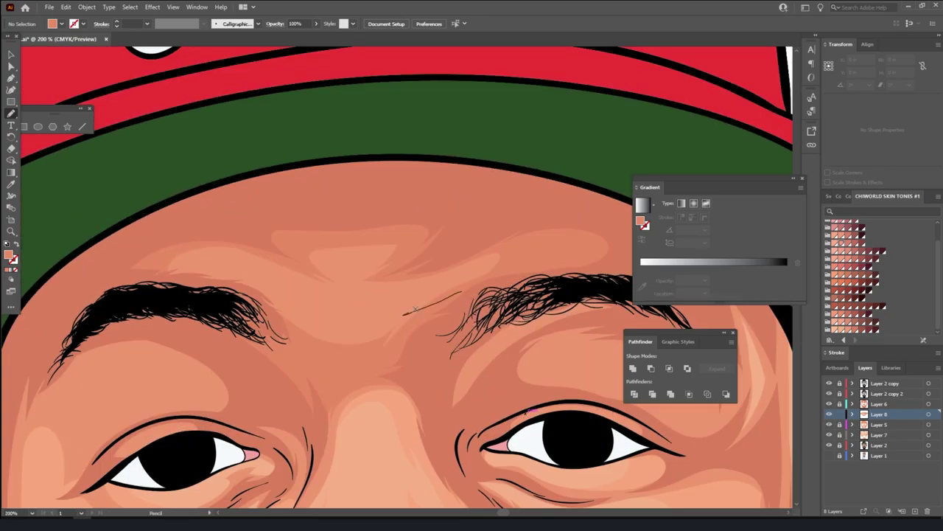
{"action": "left_click_drag", "start_coordinate": [461, 295], "coordinate": [347, 309]}
{"action": "key", "text": "ctrl+0"}
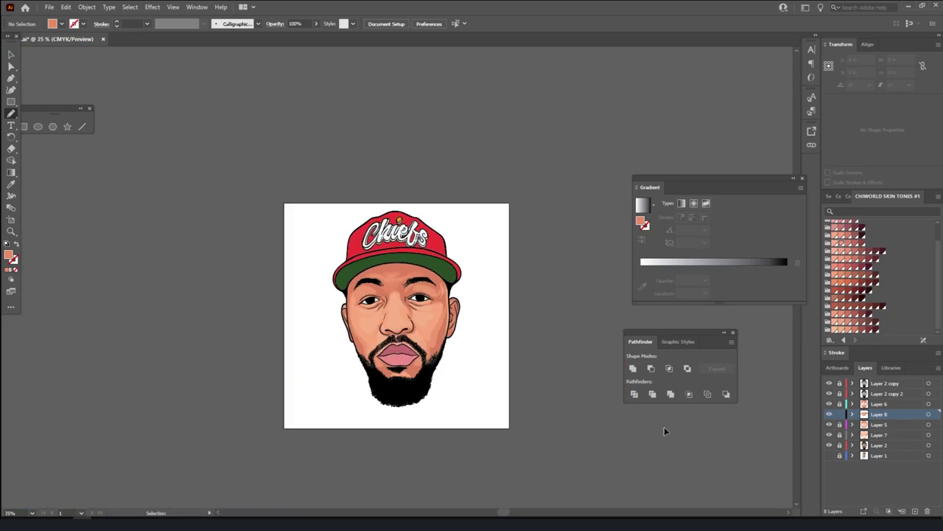
{"action": "key", "text": "ctrl+1"}
{"action": "left_click_drag", "start_coordinate": [420, 302], "coordinate": [327, 309]}
{"action": "key", "text": "ctrl+z"}
{"action": "key", "text": "ctrl+equal"}
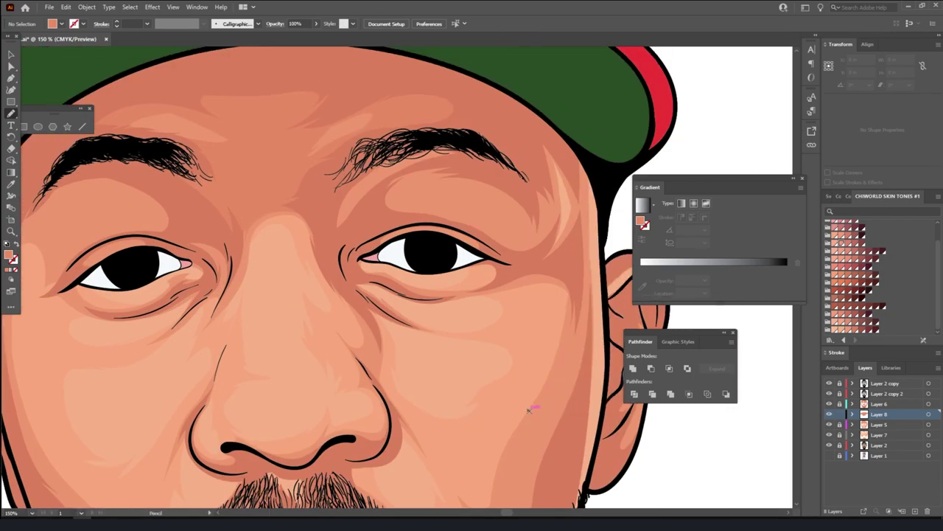
{"action": "scroll", "coordinate": [466, 240], "scroll_direction": "up", "scroll_amount": 1}
{"action": "left_click_drag", "start_coordinate": [492, 246], "coordinate": [466, 241]}
{"action": "key", "text": "ctrl+z"}
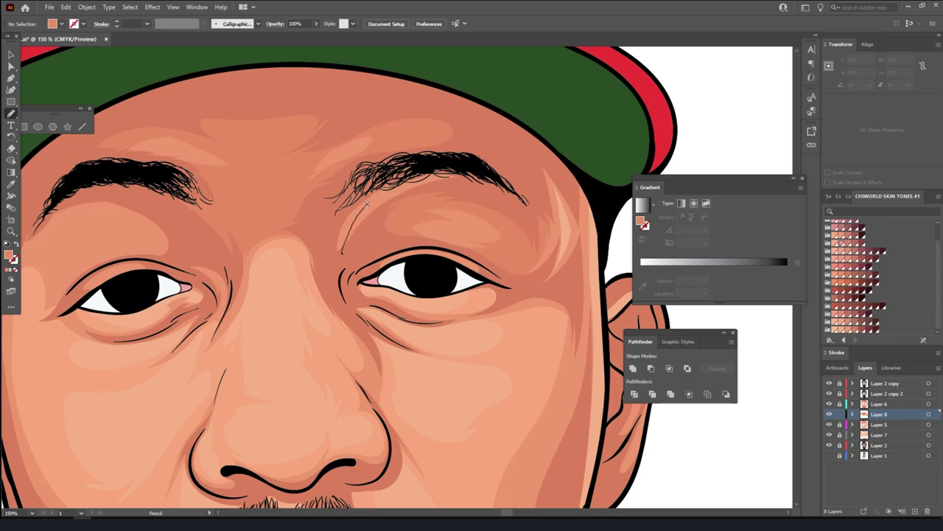
{"action": "key", "text": "ctrl+equal"}
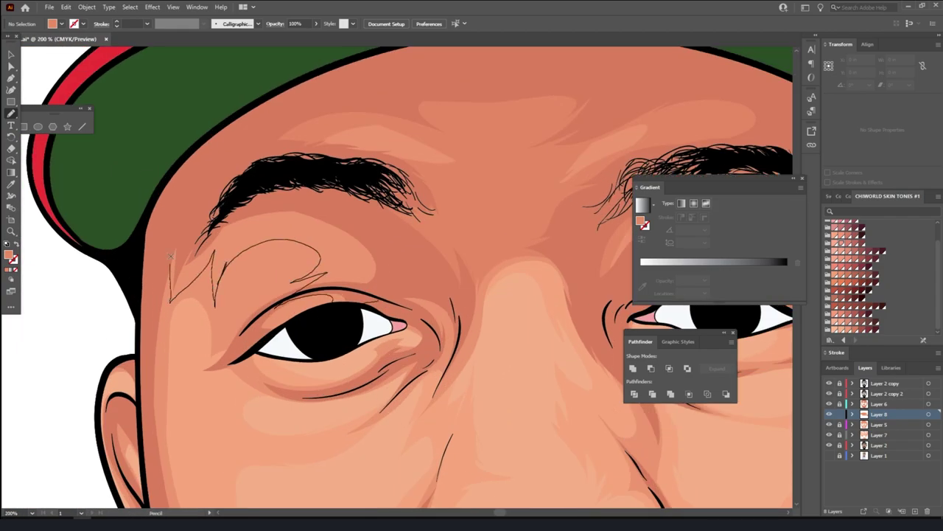
{"action": "key", "text": "ctrl+z"}
{"action": "key", "text": "ctrl+0"}
{"action": "scroll", "coordinate": [442, 409], "scroll_direction": "up", "scroll_amount": 3}
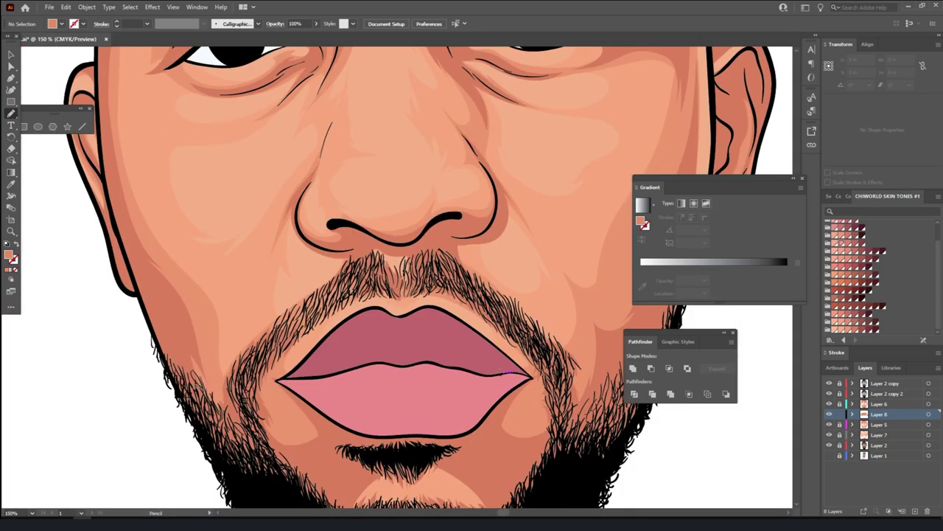
{"action": "scroll", "coordinate": [501, 369], "scroll_direction": "down", "scroll_amount": 3}
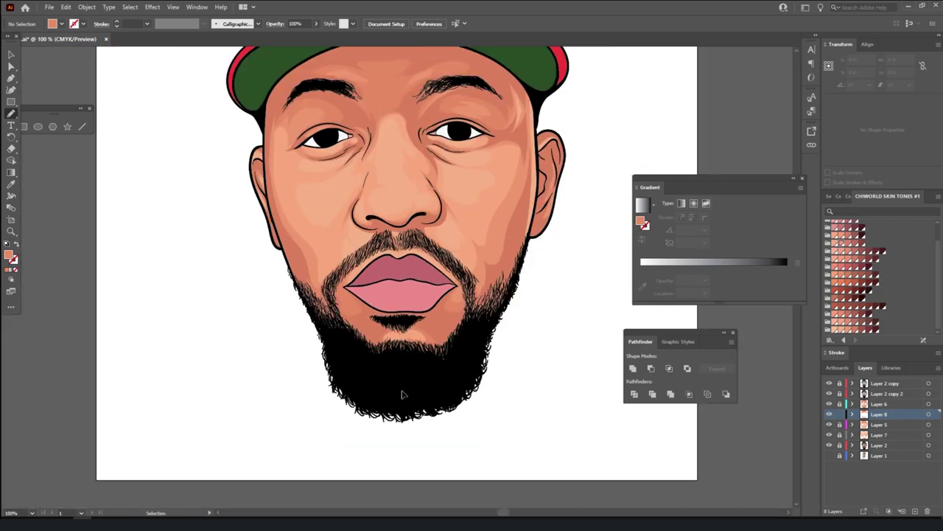
{"action": "scroll", "coordinate": [457, 383], "scroll_direction": "up", "scroll_amount": 3}
{"action": "scroll", "coordinate": [411, 421], "scroll_direction": "down", "scroll_amount": 3}
{"action": "scroll", "coordinate": [411, 421], "scroll_direction": "up", "scroll_amount": 3}
{"action": "scroll", "coordinate": [411, 421], "scroll_direction": "down", "scroll_amount": 3}
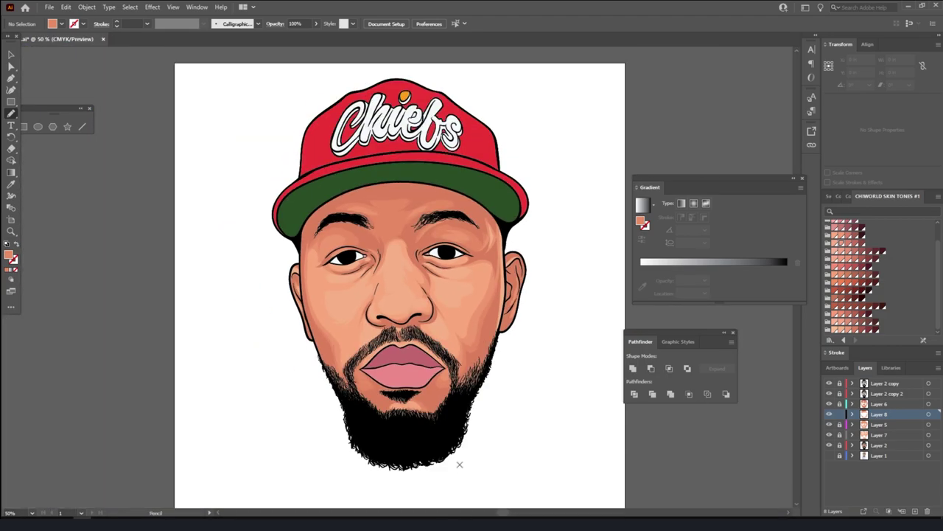
{"action": "scroll", "coordinate": [442, 413], "scroll_direction": "up", "scroll_amount": 3}
{"action": "scroll", "coordinate": [601, 434], "scroll_direction": "down", "scroll_amount": 2}
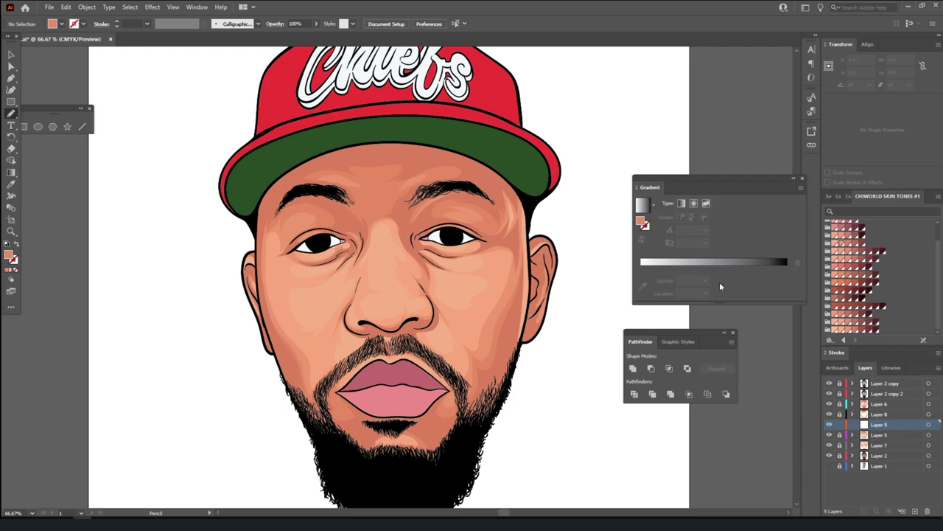
Move Layer 9 below Layer 5 and select its cheek shading shape
{"action": "scroll", "coordinate": [397, 368], "scroll_direction": "up", "scroll_amount": 2}
{"action": "left_click_drag", "start_coordinate": [879, 427], "coordinate": [879, 440]}
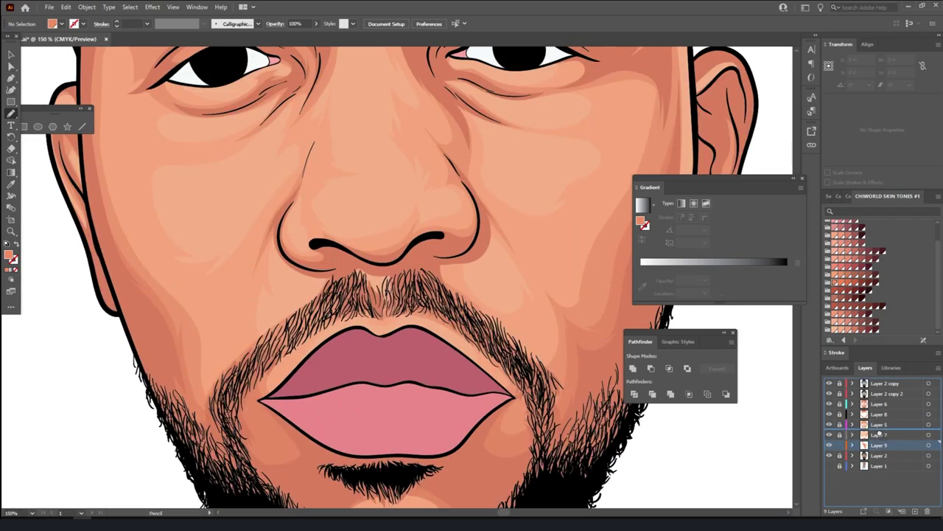
{"action": "left_click", "coordinate": [928, 434]}
{"action": "key", "text": "i"}
{"action": "double_click", "coordinate": [8, 254]}
{"action": "key", "text": "Return"}
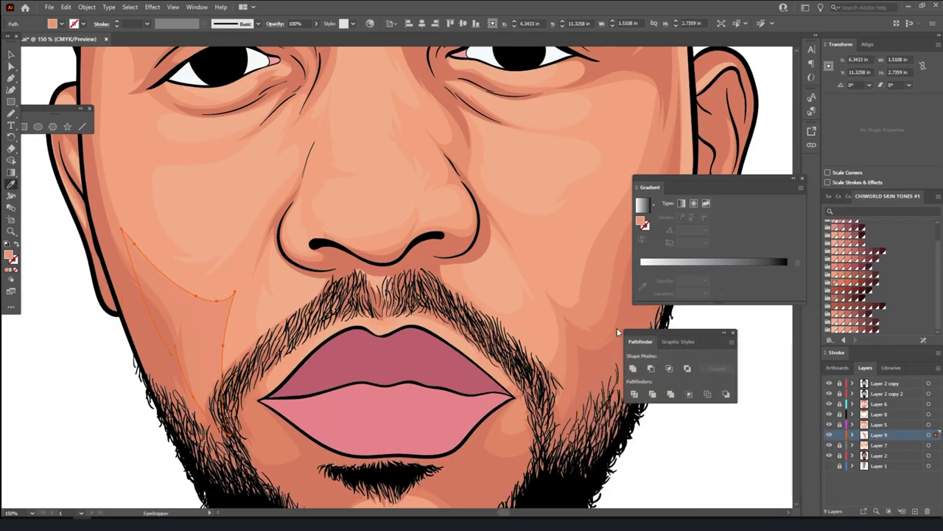
{"action": "double_click", "coordinate": [8, 254]}
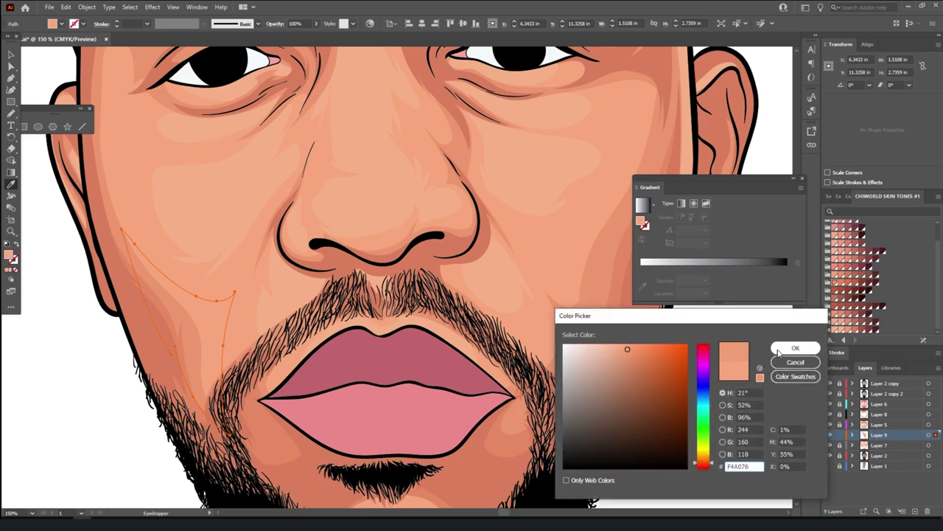
{"action": "left_click", "coordinate": [792, 345]}
{"action": "key", "text": "v"}
{"action": "key", "text": "ctrl+plus"}
Adjust the cheek shape's colour balance with values -5, -1, 3 and 2
{"action": "left_click", "coordinate": [66, 7]}
{"action": "left_click", "coordinate": [214, 254]}
{"action": "left_click", "coordinate": [749, 314]}
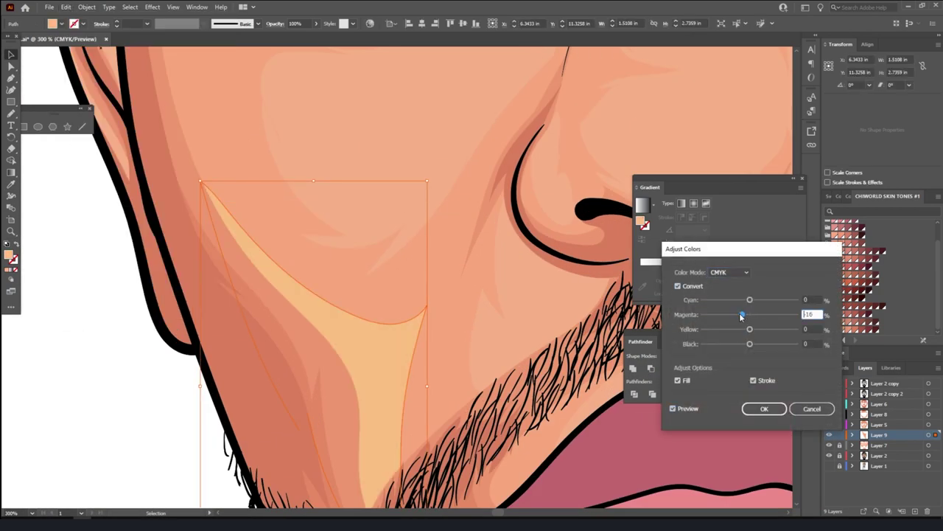
{"action": "key", "text": "Tab"}
{"action": "key", "text": "shift+Tab"}
{"action": "key", "text": "shift+Tab"}
{"action": "type", "text": "-5"}
{"action": "key", "text": "Tab"}
{"action": "key", "text": "Tab"}
{"action": "key", "text": "Tab"}
{"action": "type", "text": "-1"}
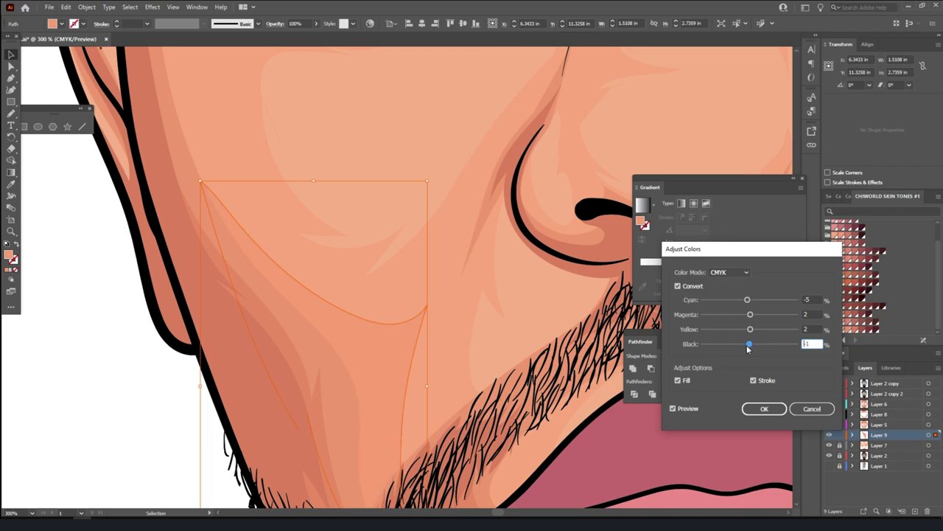
{"action": "key", "text": "shift+Tab"}
{"action": "key", "text": "shift+Tab"}
{"action": "key", "text": "Tab"}
{"action": "type", "text": "3"}
{"action": "key", "text": "shift+Tab"}
{"action": "type", "text": "2"}
{"action": "key", "text": "Tab"}
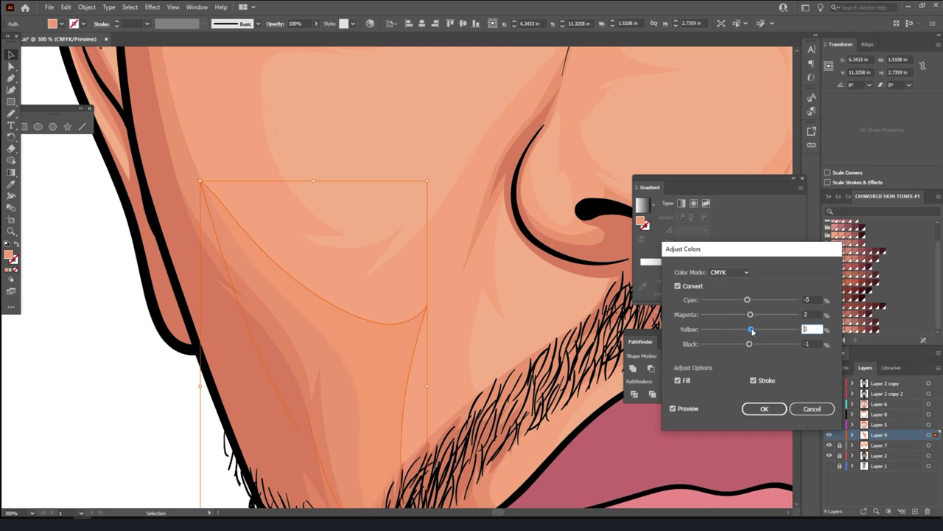
{"action": "key", "text": "shift+Tab"}
{"action": "key", "text": "shift+Tab"}
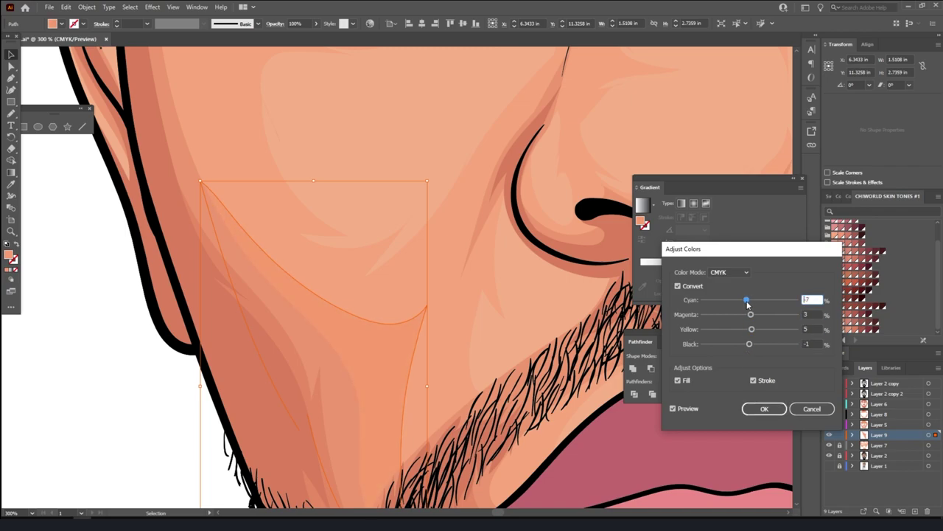
{"action": "key", "text": "Return"}
{"action": "key", "text": "ctrl+0"}
{"action": "key", "text": "ctrl+plus"}
{"action": "key", "text": "ctrl+plus"}
Apply a second Adjust Color Balance pass to the cheek shape, then deselect it
{"action": "left_click", "coordinate": [66, 7]}
{"action": "left_click", "coordinate": [274, 204]}
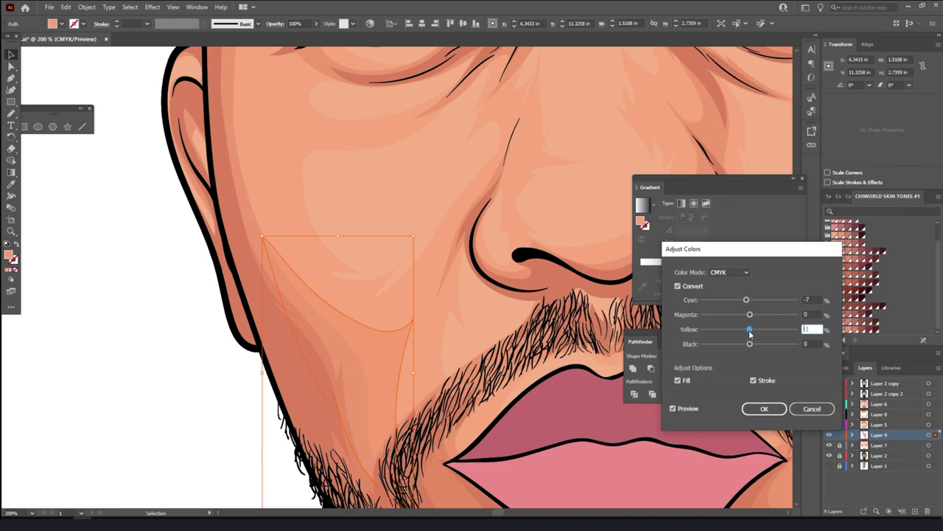
{"action": "key", "text": "Return"}
{"action": "key", "text": "ctrl+0"}
{"action": "key", "text": "ctrl+plus"}
{"action": "key", "text": "ctrl+plus"}
{"action": "key", "text": "ctrl+shift+a"}
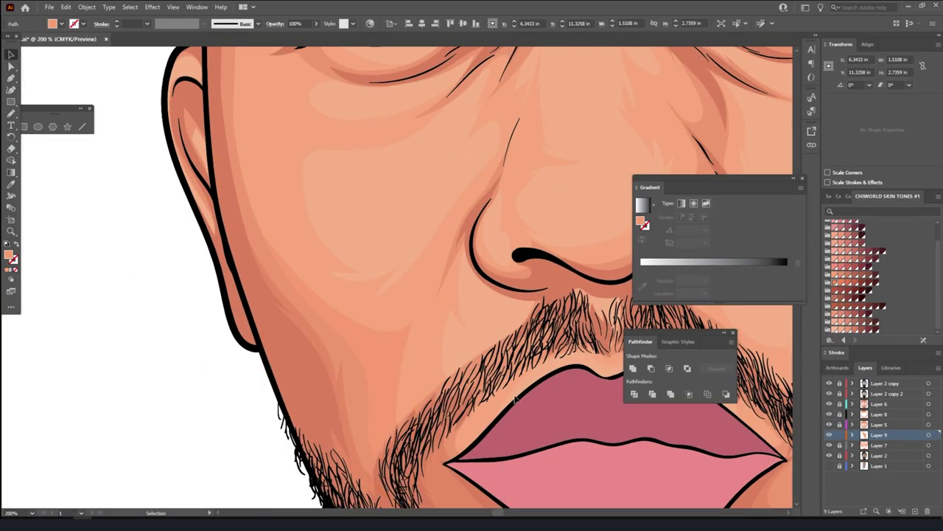
{"action": "key", "text": "ctrl+0"}
{"action": "key", "text": "ctrl+minus"}
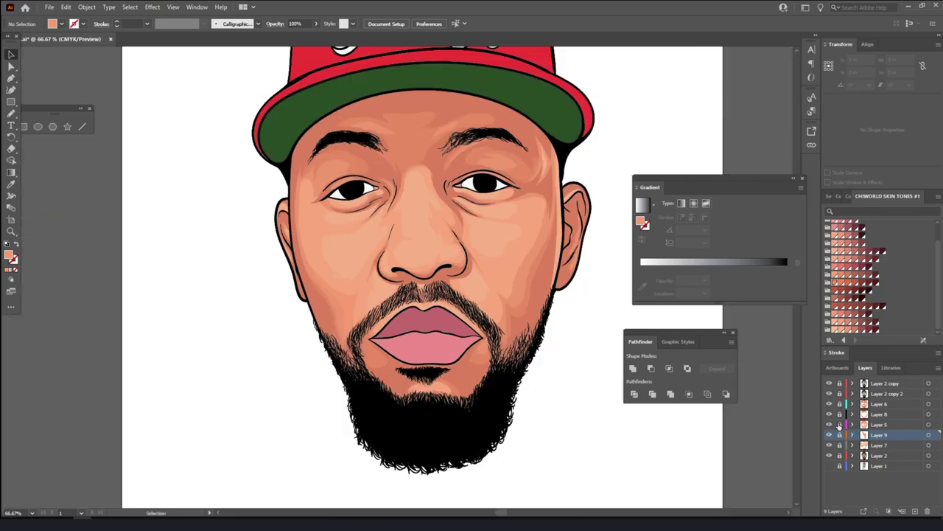
Nudge the colour balance of the Layer 5 face shading
{"action": "left_click", "coordinate": [929, 424]}
{"action": "key", "text": "ctrl+plus"}
{"action": "key", "text": "ctrl+plus"}
{"action": "left_click", "coordinate": [66, 6]}
{"action": "left_click", "coordinate": [266, 197]}
{"action": "left_click_drag", "start_coordinate": [750, 329], "coordinate": [751, 318]}
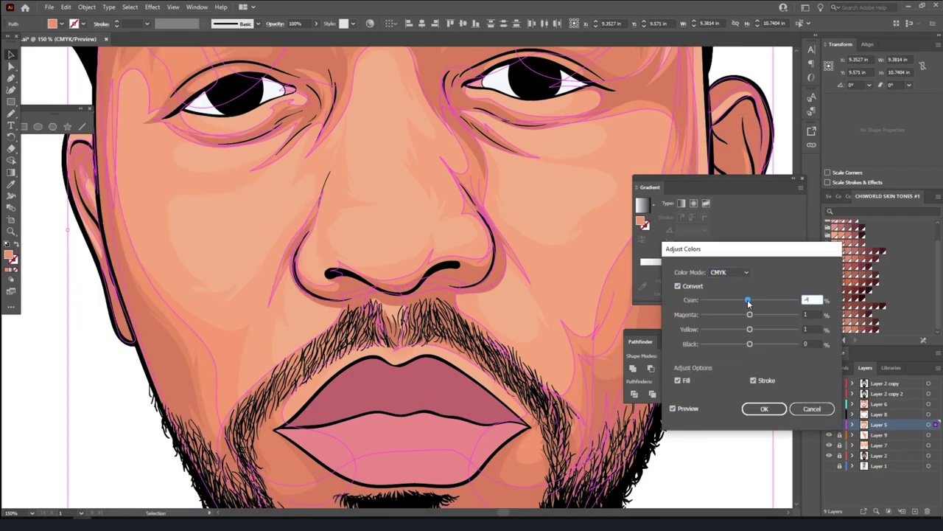
{"action": "left_click", "coordinate": [764, 409]}
{"action": "key", "text": "ctrl+minus"}
{"action": "key", "text": "ctrl+minus"}
{"action": "key", "text": "ctrl+plus"}
{"action": "key", "text": "ctrl+plus"}
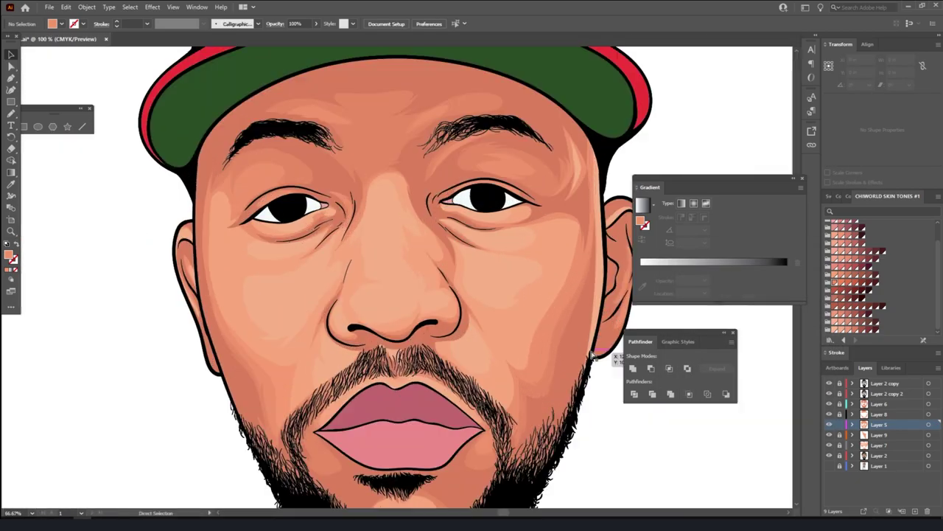
Lower magenta and yellow on the Layer 9 cheek shading shape
{"action": "left_click", "coordinate": [325, 332]}
{"action": "key", "text": "ctrl+plus"}
{"action": "key", "text": "ctrl+plus"}
{"action": "key", "text": "ctrl+plus"}
{"action": "left_click", "coordinate": [67, 7]}
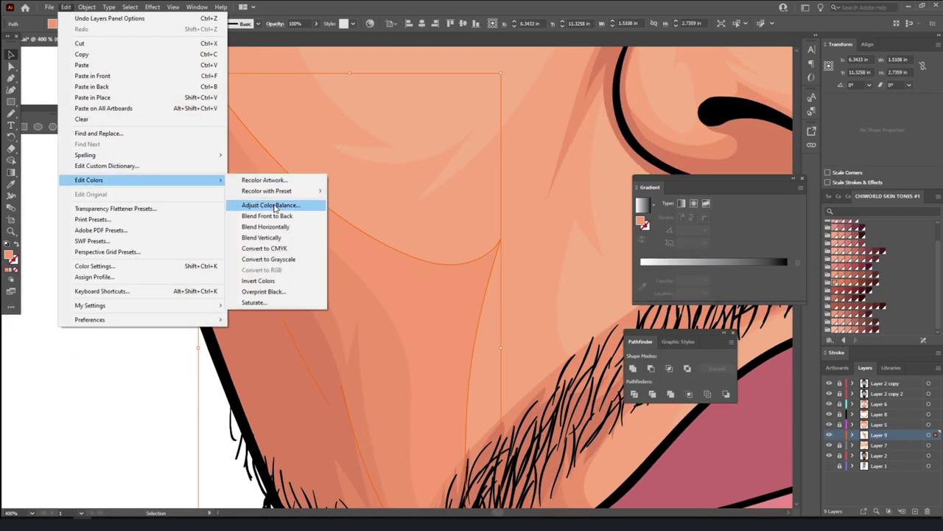
{"action": "left_click", "coordinate": [274, 201]}
{"action": "left_click_drag", "start_coordinate": [748, 314], "coordinate": [752, 333]}
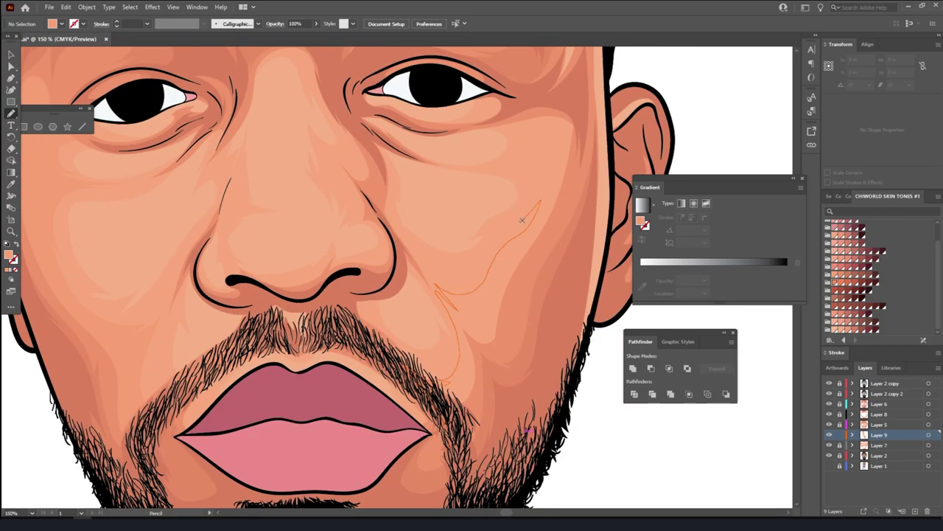
Pencil shading strokes on the left cheek, beside the nostril and on the left nostril, then add a new layer
{"action": "left_click_drag", "start_coordinate": [522, 220], "coordinate": [538, 165]}
{"action": "scroll", "coordinate": [520, 432], "scroll_direction": "up", "scroll_amount": 2}
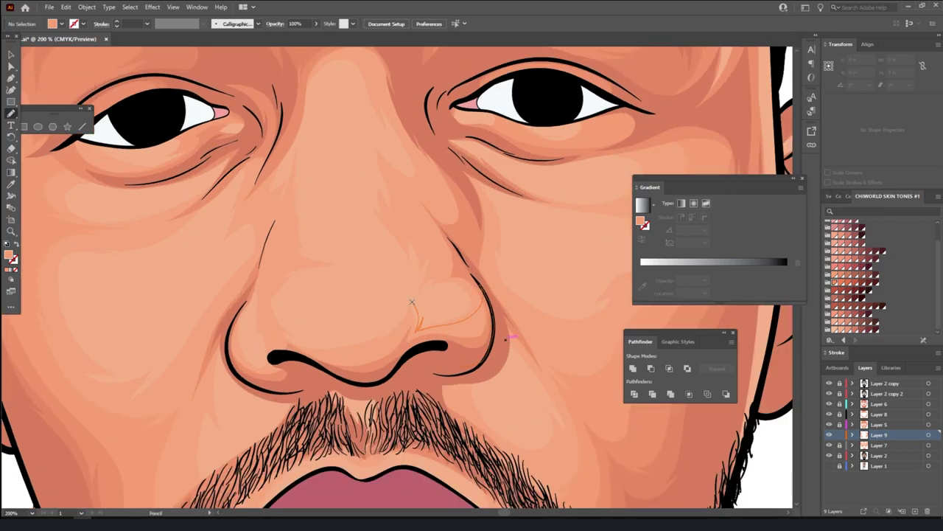
{"action": "left_click_drag", "start_coordinate": [412, 301], "coordinate": [413, 303]}
{"action": "scroll", "coordinate": [404, 358], "scroll_direction": "up", "scroll_amount": 1}
{"action": "left_click_drag", "start_coordinate": [252, 323], "coordinate": [268, 353]}
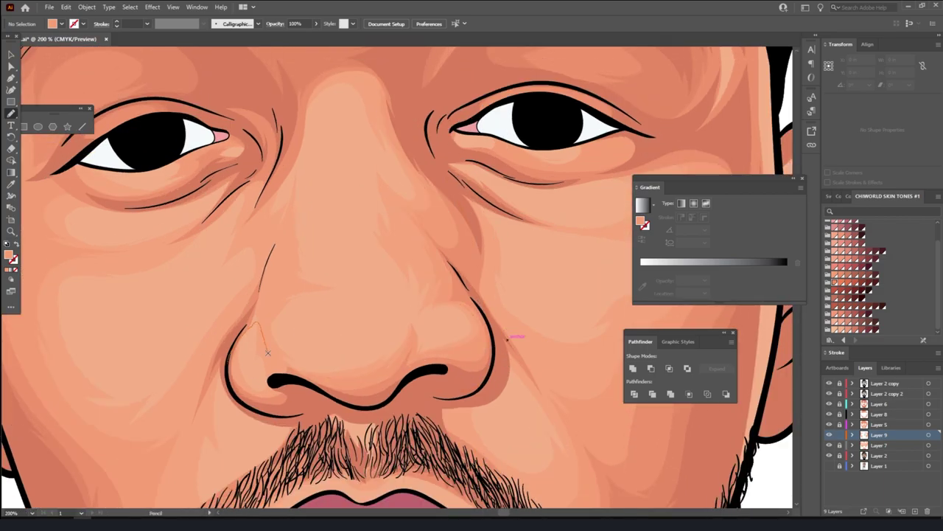
{"action": "scroll", "coordinate": [216, 393], "scroll_direction": "up", "scroll_amount": 2}
{"action": "key", "text": "ctrl+minus"}
{"action": "key", "text": "ctrl+minus"}
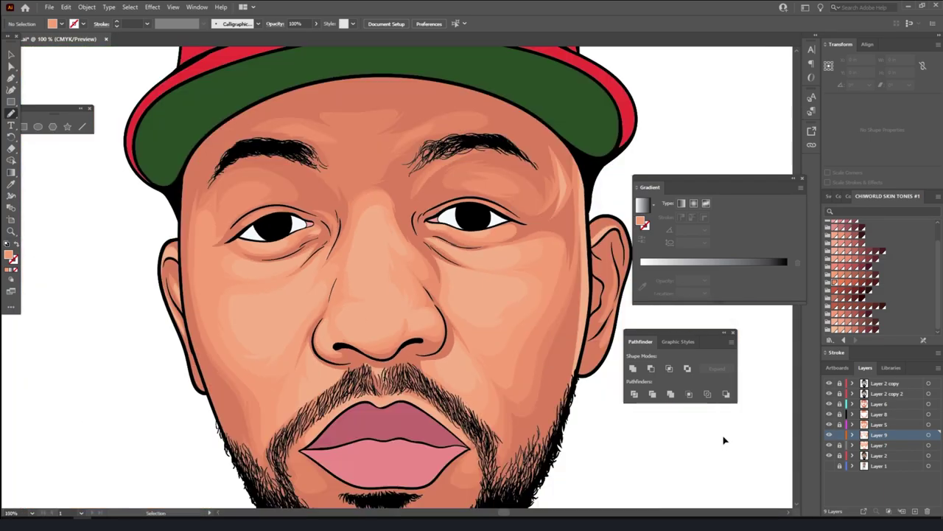
{"action": "key", "text": "ctrl+plus"}
{"action": "key", "text": "ctrl+plus"}
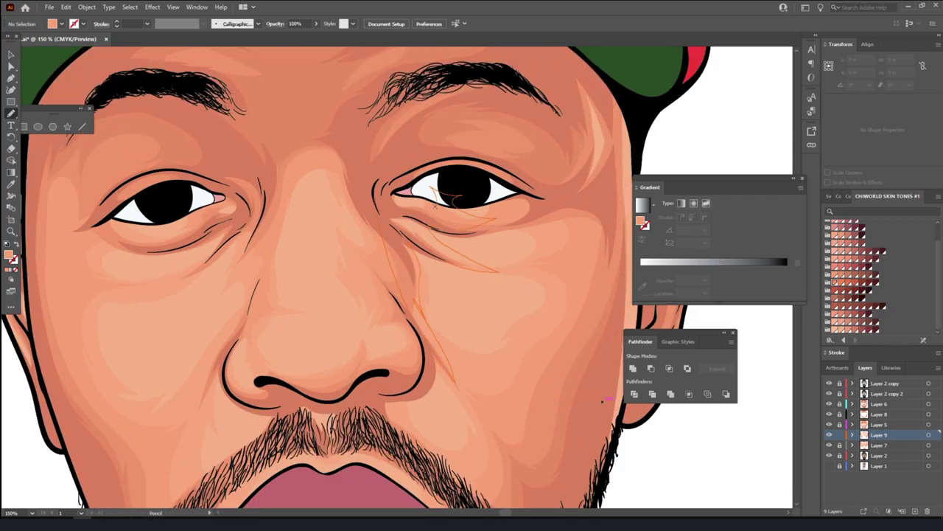
{"action": "key", "text": "ctrl+minus"}
{"action": "key", "text": "ctrl+minus"}
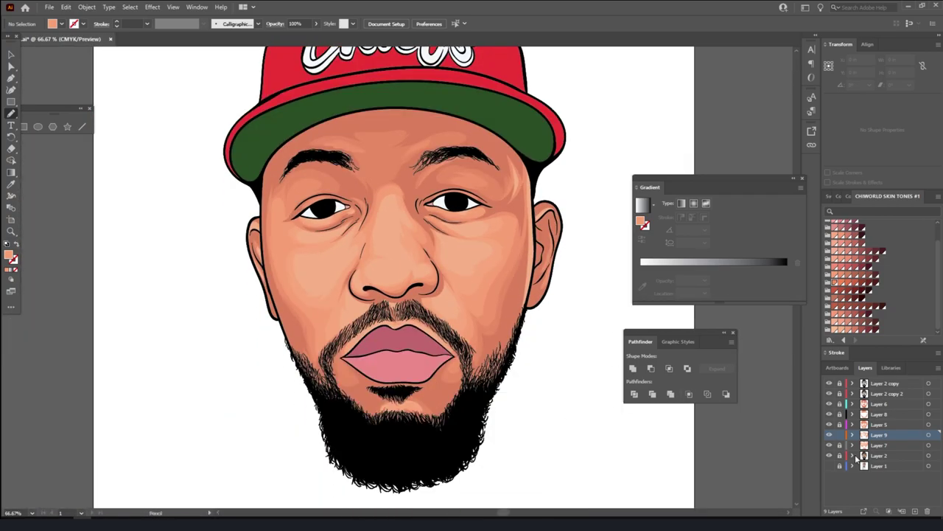
{"action": "left_click", "coordinate": [884, 404]}
On Layer 10, draw a shadow shape under the nostrils with a darker skin swatch
{"action": "left_click", "coordinate": [915, 511]}
{"action": "left_click", "coordinate": [864, 313]}
{"action": "key", "text": "ctrl+plus"}
{"action": "key", "text": "ctrl+plus"}
{"action": "key", "text": "ctrl+plus"}
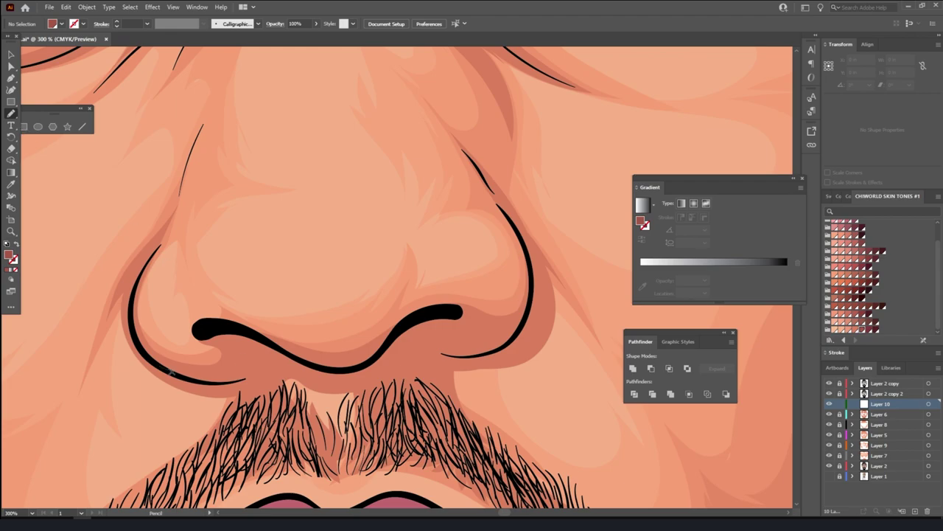
{"action": "left_click_drag", "start_coordinate": [368, 380], "coordinate": [204, 382]}
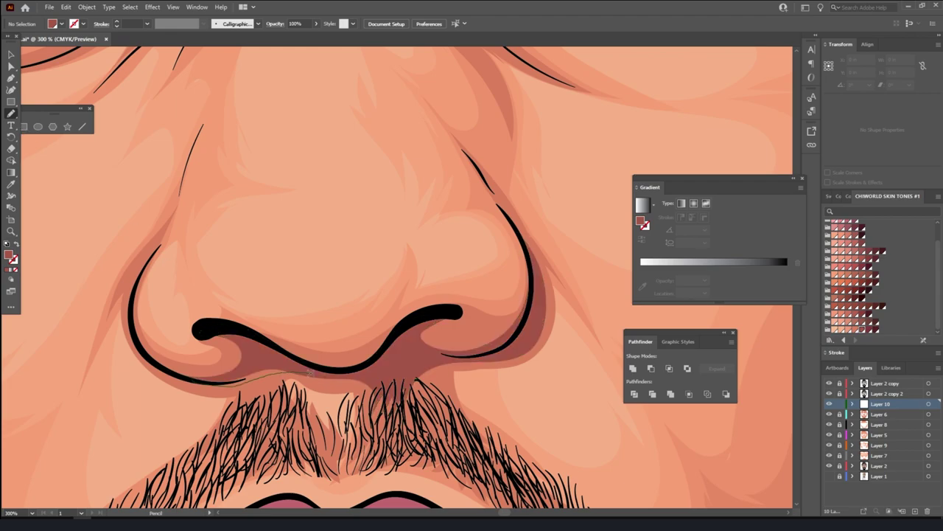
{"action": "key", "text": "v"}
{"action": "left_click", "coordinate": [858, 284]}
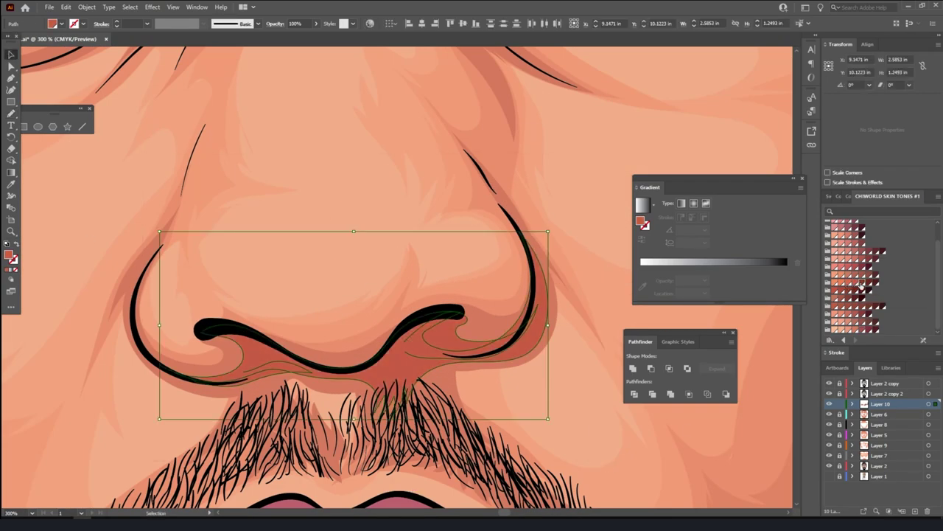
{"action": "key", "text": "ctrl+minus"}
Rebalance the nostril shadow's cyan and black in CMYK Adjust Color Balance
{"action": "left_click", "coordinate": [66, 7]}
{"action": "left_click", "coordinate": [265, 191]}
{"action": "left_click", "coordinate": [729, 272]}
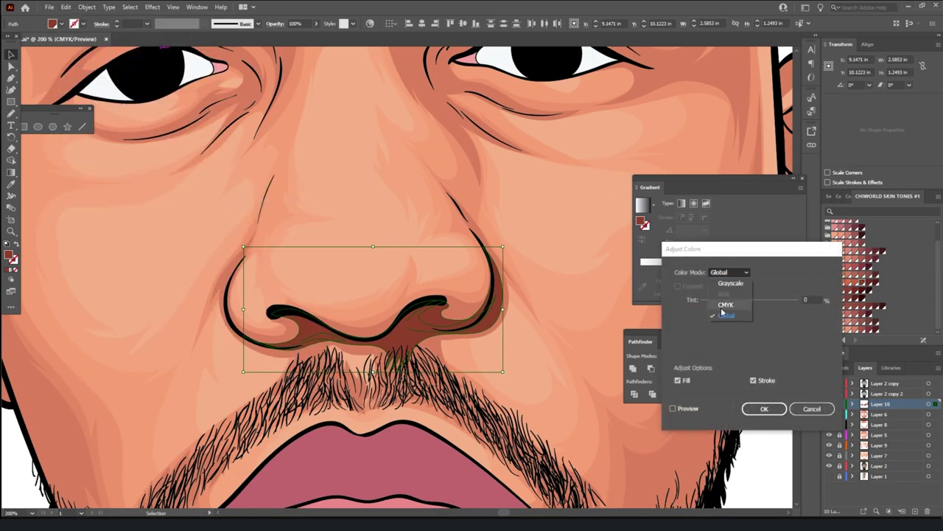
{"action": "left_click", "coordinate": [722, 309]}
{"action": "left_click_drag", "start_coordinate": [750, 300], "coordinate": [751, 301]}
{"action": "mouse_move", "coordinate": [750, 343]}
{"action": "left_mouse_down"}
{"action": "mouse_move", "coordinate": [741, 344]}
{"action": "mouse_move", "coordinate": [750, 314]}
{"action": "left_mouse_up"}
{"action": "left_click_drag", "start_coordinate": [750, 301], "coordinate": [748, 330]}
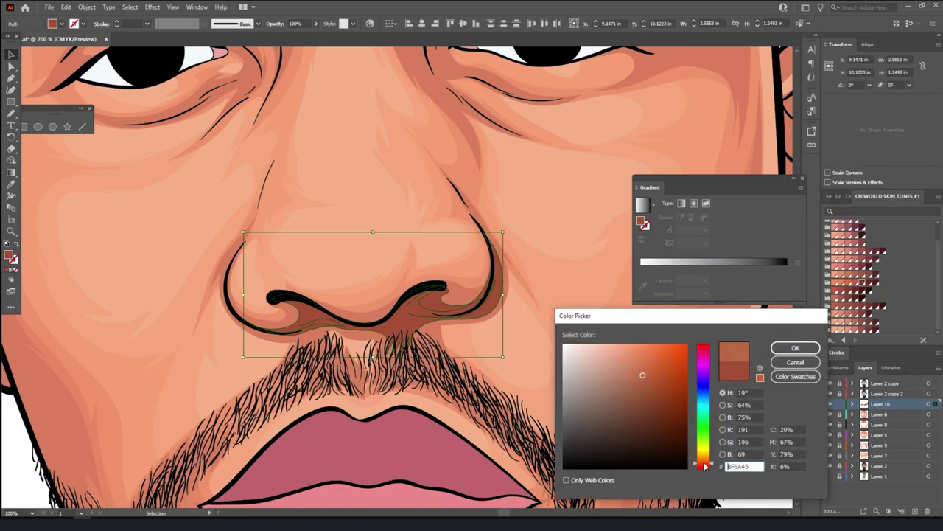
Confirm the nostril shadow colour and pencil shading along the eyelid crease and brow
{"action": "left_click", "coordinate": [795, 347]}
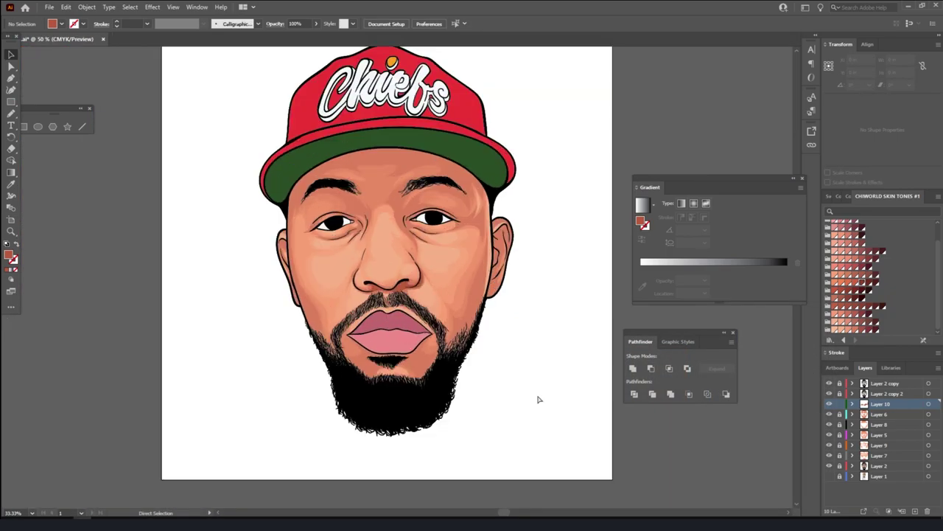
{"action": "key", "text": "ctrl+plus"}
{"action": "key", "text": "ctrl+plus"}
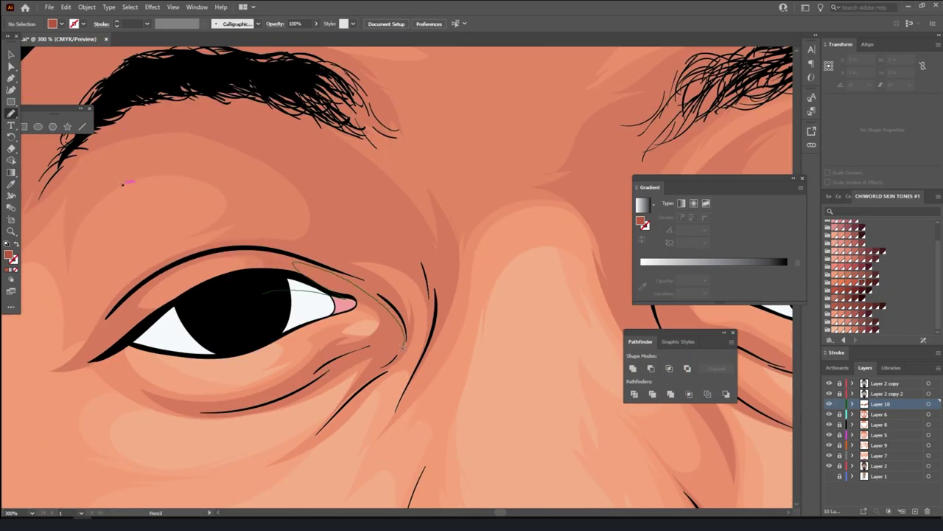
{"action": "left_click_drag", "start_coordinate": [234, 298], "coordinate": [238, 295]}
{"action": "left_click_drag", "start_coordinate": [295, 250], "coordinate": [435, 243]}
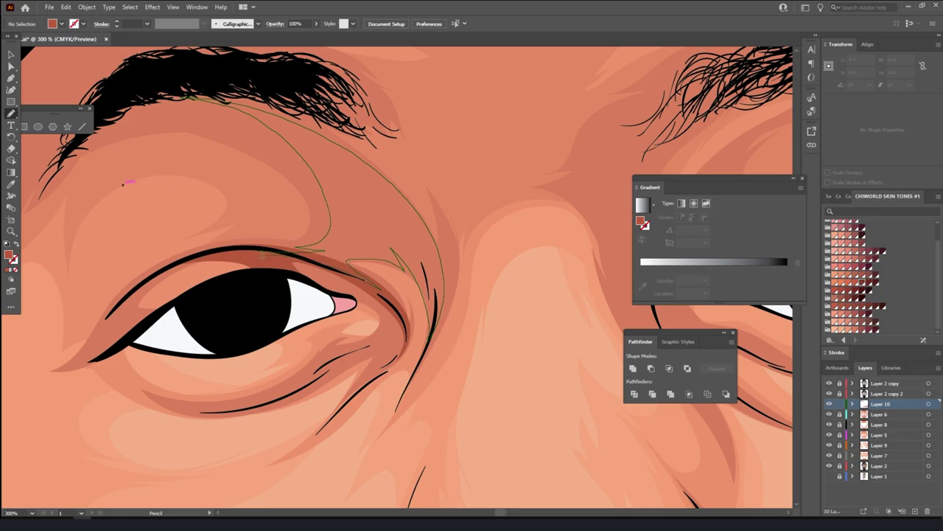
{"action": "key", "text": "ctrl+minus"}
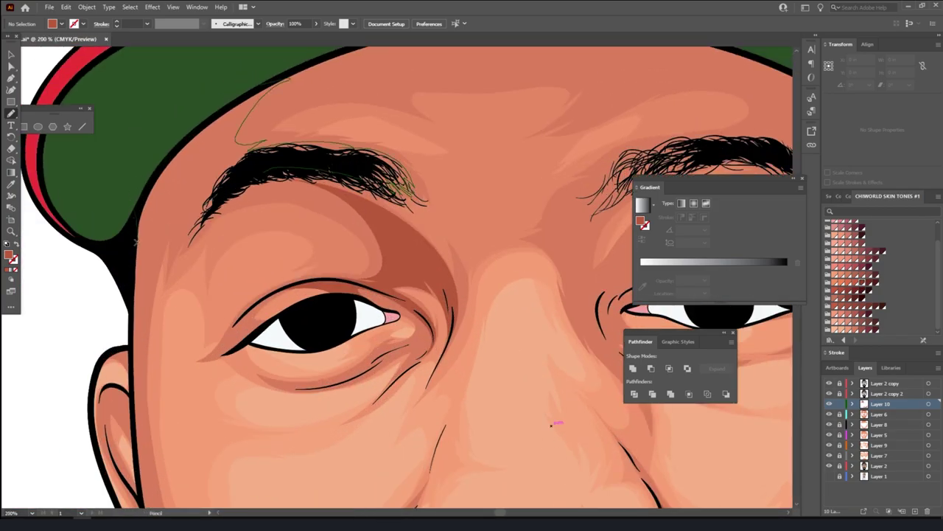
{"action": "key", "text": "ctrl+minus"}
{"action": "scroll", "coordinate": [551, 394], "scroll_direction": "up", "scroll_amount": 1}
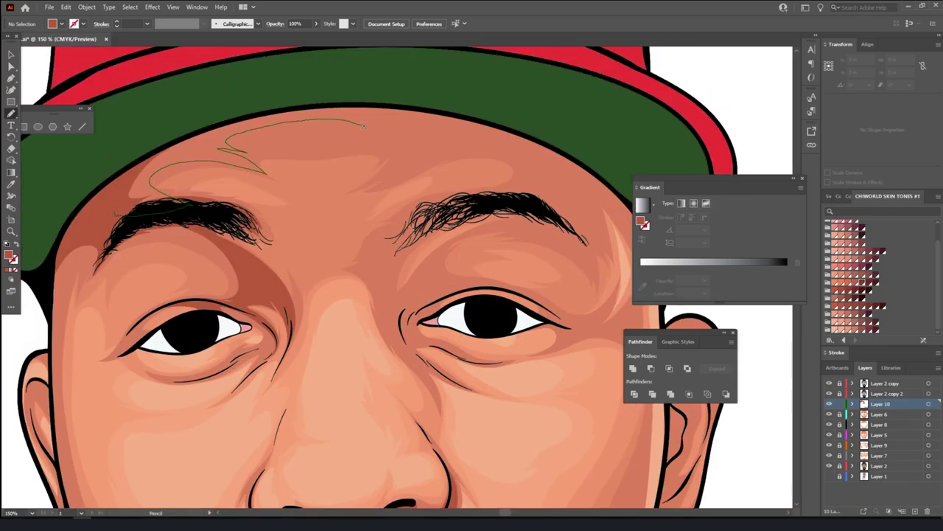
{"action": "key", "text": "ctrl+0"}
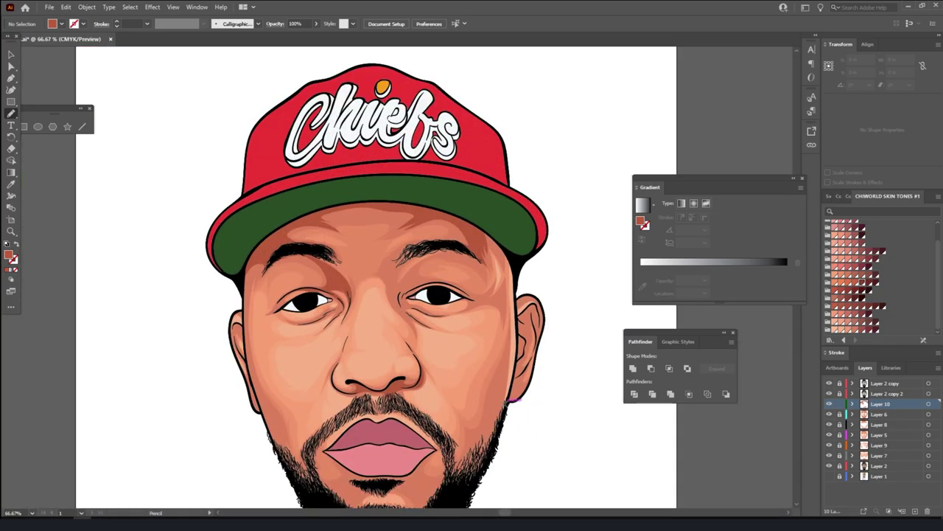
{"action": "scroll", "coordinate": [502, 372], "scroll_direction": "up", "scroll_amount": 5}
Draw a darker shading shape around the right eye
{"action": "left_click_drag", "start_coordinate": [380, 404], "coordinate": [377, 401]}
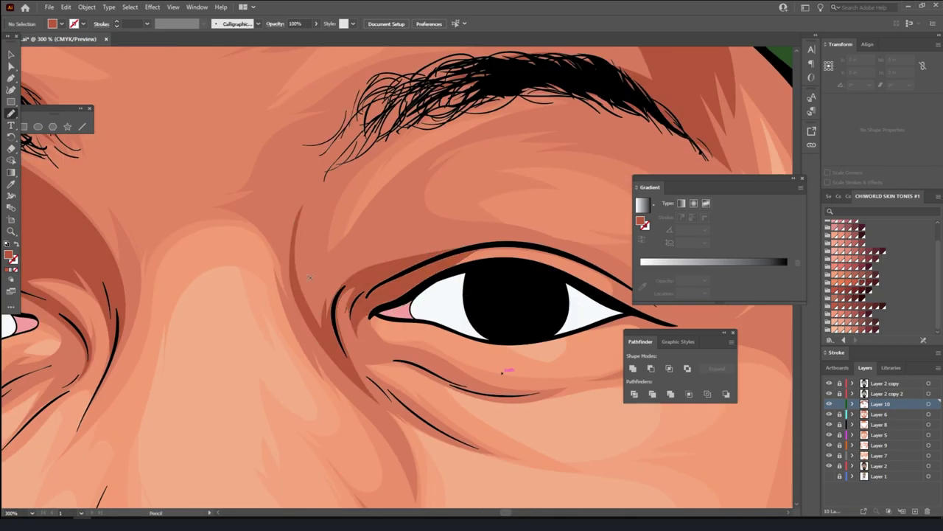
{"action": "key", "text": "ctrl+0"}
{"action": "scroll", "coordinate": [504, 380], "scroll_direction": "up", "scroll_amount": 2}
{"action": "scroll", "coordinate": [505, 365], "scroll_direction": "up", "scroll_amount": 3}
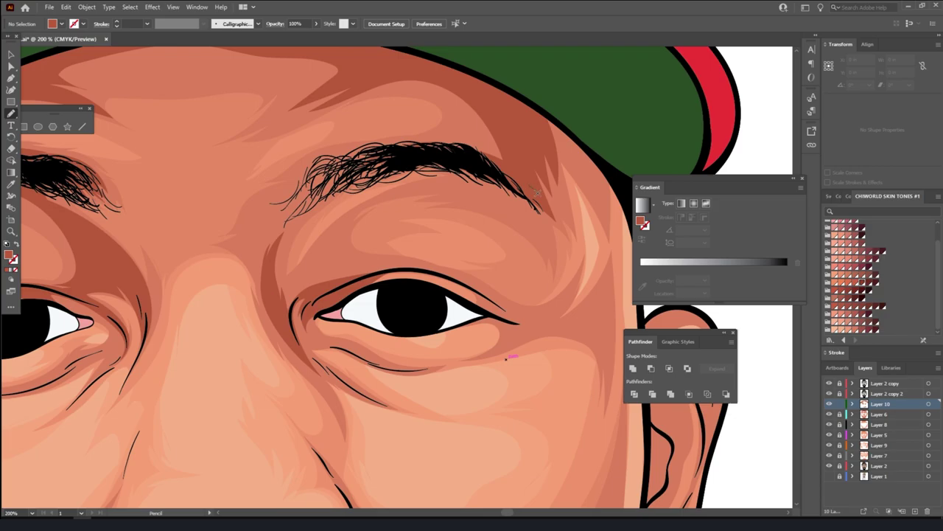
{"action": "key", "text": "ctrl+0"}
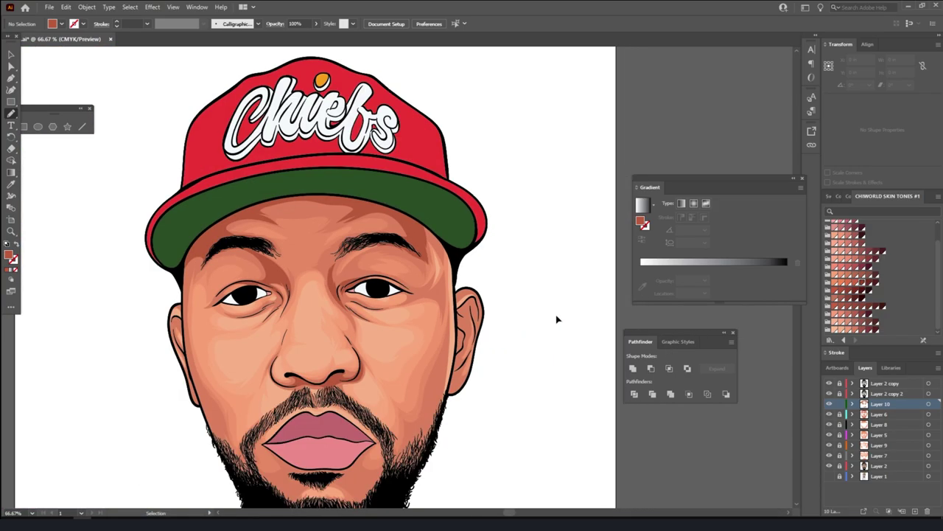
{"action": "scroll", "coordinate": [556, 318], "scroll_direction": "up", "scroll_amount": 3}
{"action": "key", "text": "ctrl+0"}
{"action": "scroll", "coordinate": [542, 448], "scroll_direction": "up", "scroll_amount": 2}
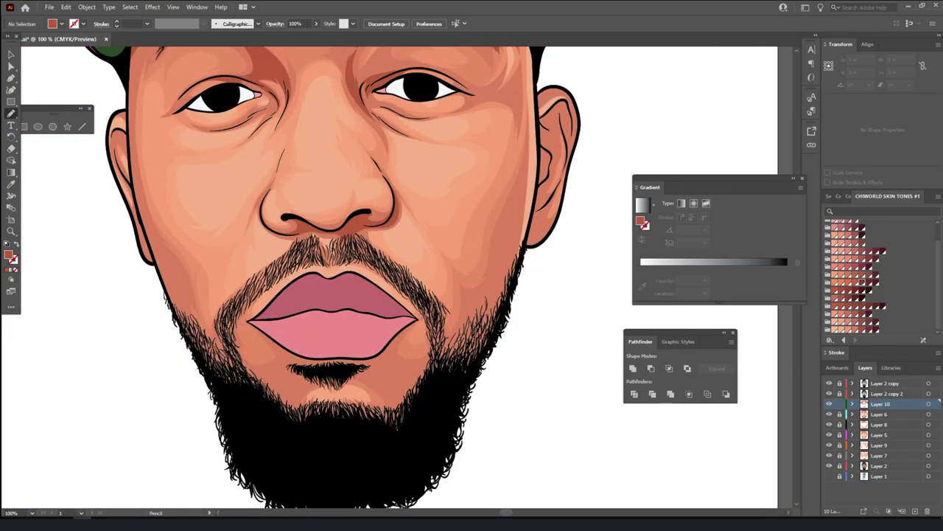
Draw a shading shape along the jaw and chin
{"action": "left_click_drag", "start_coordinate": [339, 374], "coordinate": [398, 383]}
{"action": "scroll", "coordinate": [404, 399], "scroll_direction": "down", "scroll_amount": 1}
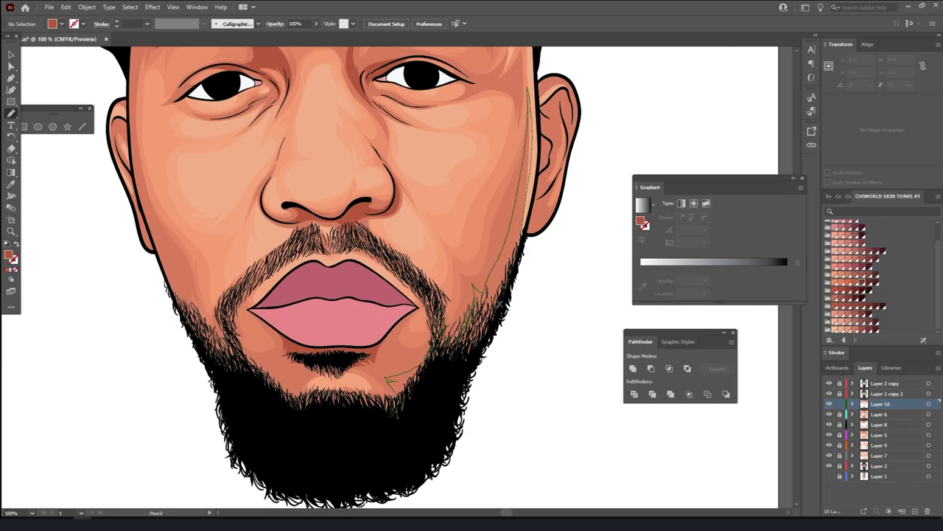
{"action": "key", "text": "ctrl+0"}
{"action": "mouse_move", "coordinate": [385, 380]}
{"action": "left_mouse_down"}
{"action": "mouse_move", "coordinate": [355, 370]}
{"action": "mouse_move", "coordinate": [373, 359]}
{"action": "left_mouse_up"}
{"action": "scroll", "coordinate": [461, 439], "scroll_direction": "up", "scroll_amount": 5}
{"action": "scroll", "coordinate": [474, 431], "scroll_direction": "down", "scroll_amount": 3}
{"action": "key", "text": "ctrl+0"}
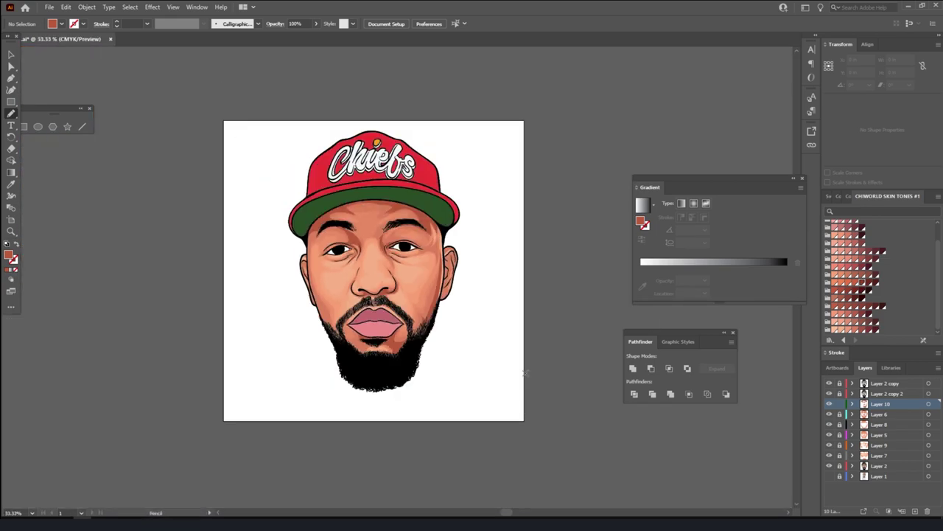
{"action": "scroll", "coordinate": [484, 399], "scroll_direction": "up", "scroll_amount": 3}
{"action": "scroll", "coordinate": [484, 398], "scroll_direction": "up", "scroll_amount": 2}
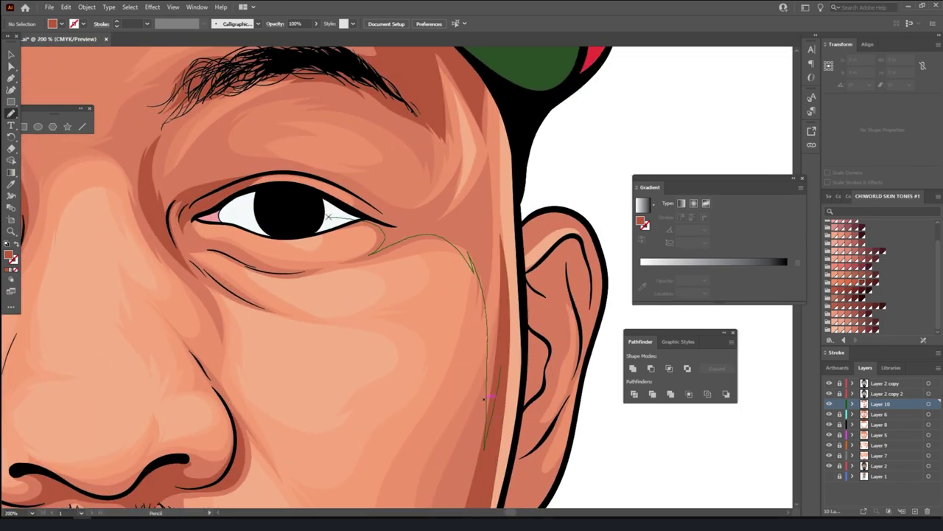
Draw a shading shape down the cheek below the eye
{"action": "left_click_drag", "start_coordinate": [484, 398], "coordinate": [484, 398]}
{"action": "scroll", "coordinate": [484, 398], "scroll_direction": "down", "scroll_amount": 3}
{"action": "key", "text": "ctrl+0"}
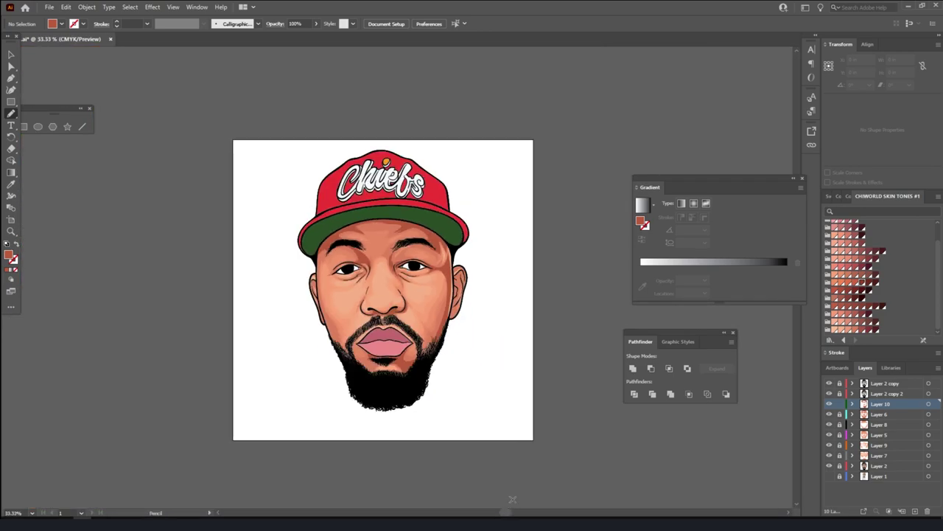
{"action": "scroll", "coordinate": [510, 471], "scroll_direction": "up", "scroll_amount": 3}
{"action": "scroll", "coordinate": [510, 471], "scroll_direction": "up", "scroll_amount": 2}
{"action": "scroll", "coordinate": [510, 471], "scroll_direction": "down", "scroll_amount": 3}
Draw shading shapes around the chin and beard
{"action": "left_click_drag", "start_coordinate": [330, 405], "coordinate": [395, 426]}
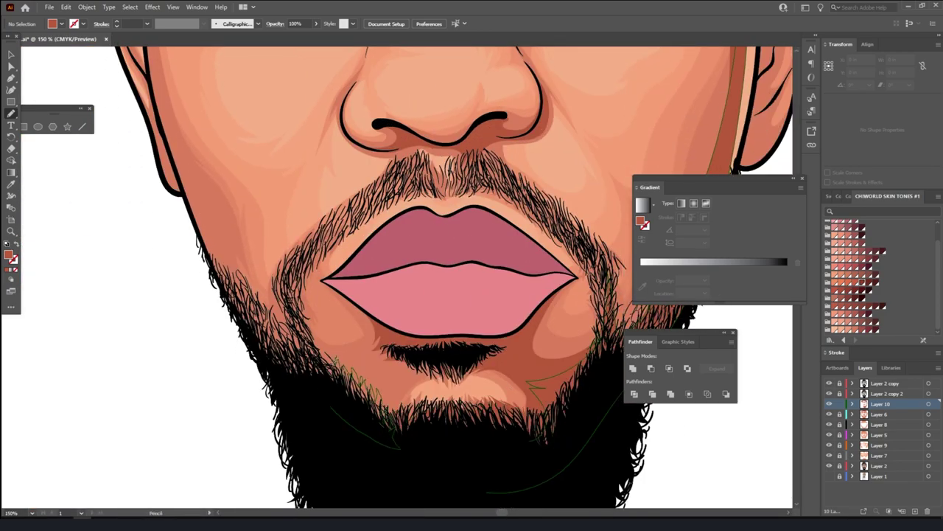
{"action": "scroll", "coordinate": [450, 277], "scroll_direction": "up", "scroll_amount": 3}
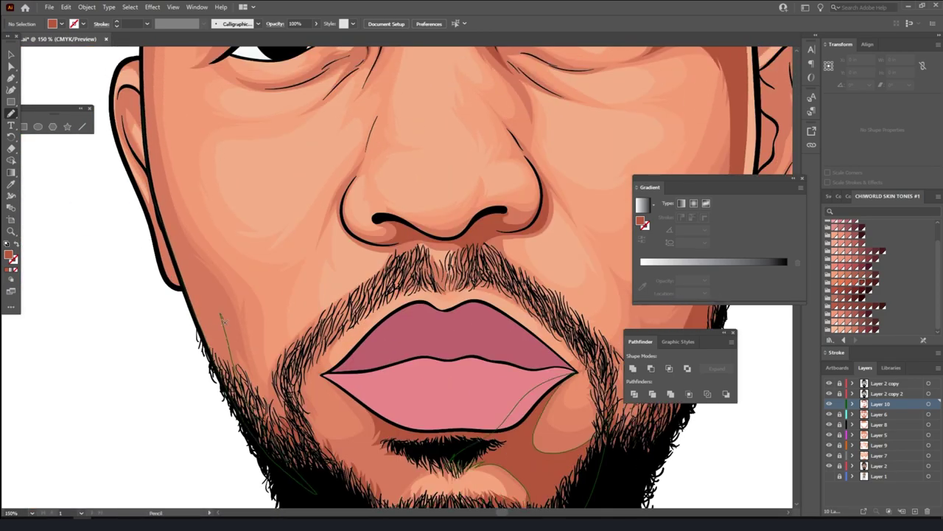
{"action": "key", "text": "ctrl+0"}
{"action": "scroll", "coordinate": [542, 388], "scroll_direction": "up", "scroll_amount": 3}
Draw shading shapes at the left temple and inside the ear
{"action": "left_click_drag", "start_coordinate": [176, 164], "coordinate": [170, 208]}
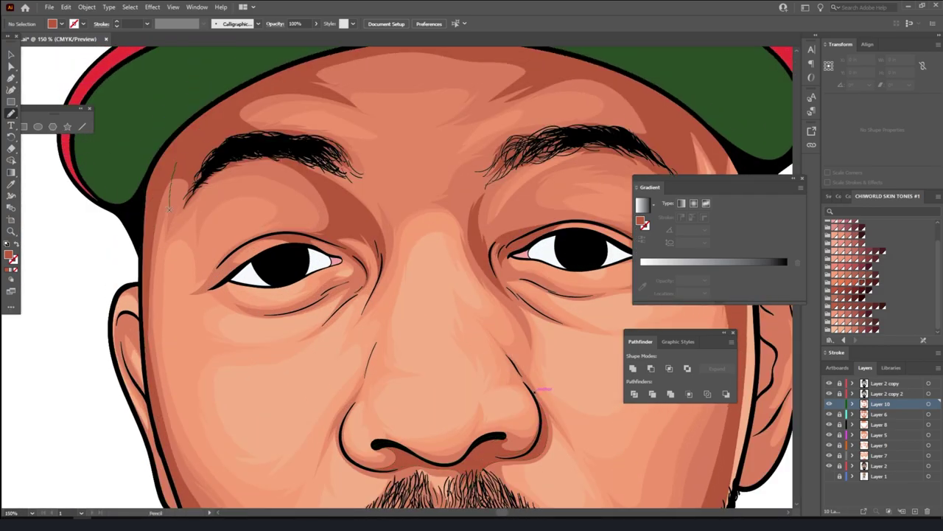
{"action": "key", "text": "ctrl+0"}
{"action": "scroll", "coordinate": [400, 354], "scroll_direction": "up", "scroll_amount": 5}
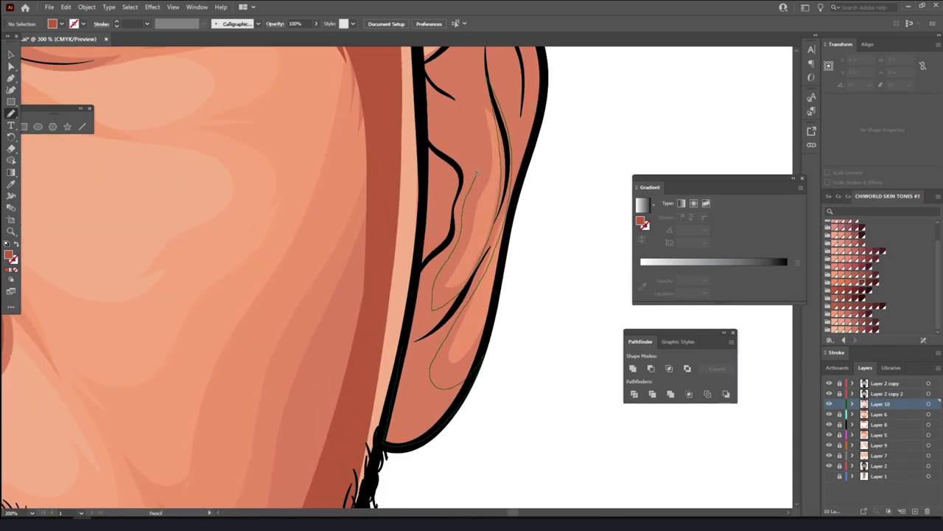
{"action": "left_click_drag", "start_coordinate": [476, 174], "coordinate": [451, 148]}
{"action": "scroll", "coordinate": [450, 149], "scroll_direction": "up", "scroll_amount": 4}
{"action": "key", "text": "ctrl+0"}
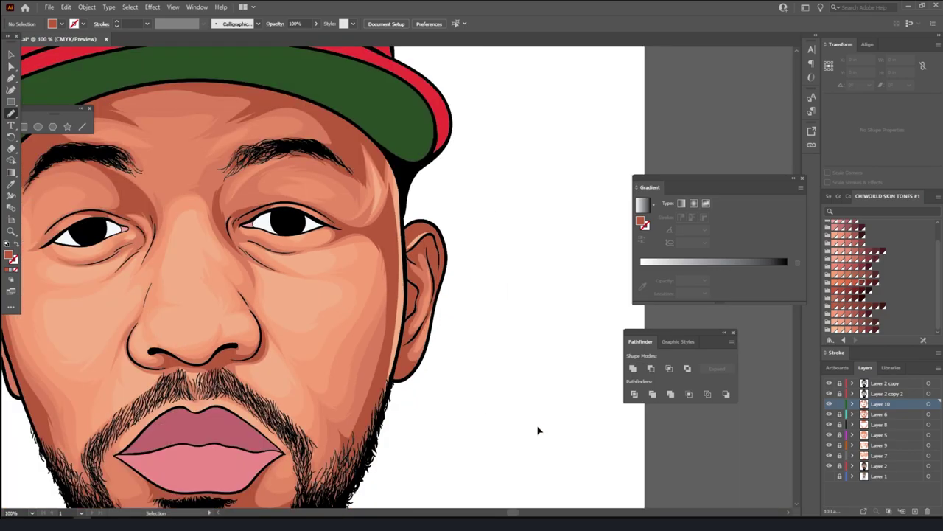
{"action": "scroll", "coordinate": [402, 364], "scroll_direction": "up", "scroll_amount": 4}
{"action": "key", "text": "ctrl+0"}
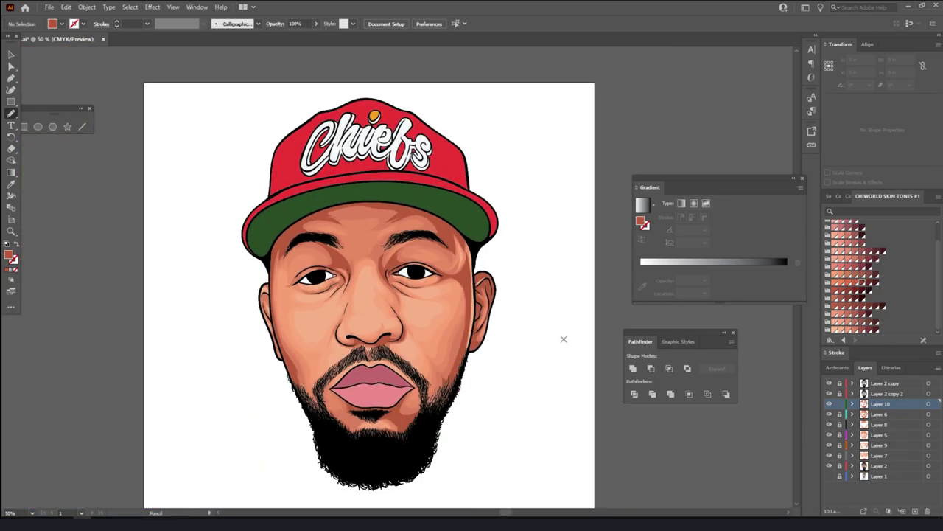
{"action": "scroll", "coordinate": [553, 326], "scroll_direction": "up", "scroll_amount": 1}
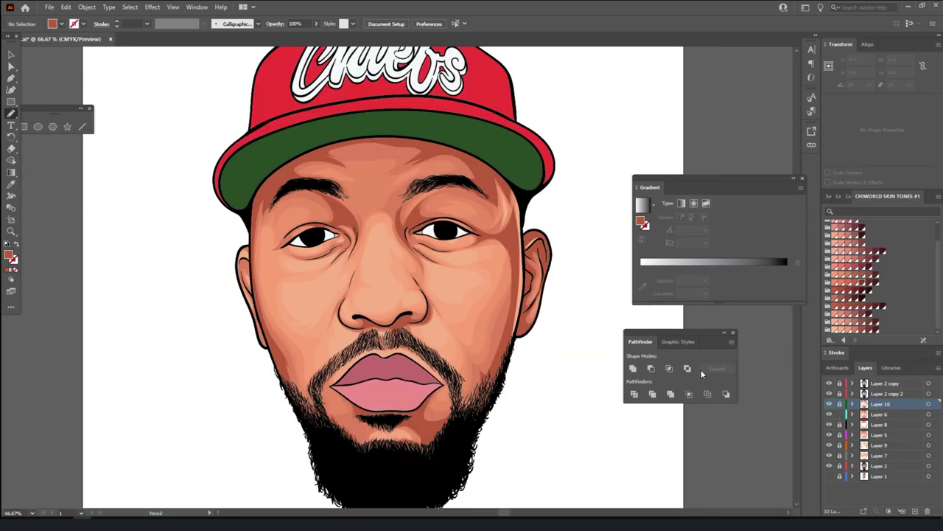
Select all Layer 6 shading and apply an Adjust Color Balance tweak
{"action": "key", "text": "v"}
{"action": "key", "text": "ctrl+1"}
{"action": "key", "text": "ctrl+a"}
{"action": "left_click", "coordinate": [65, 7]}
{"action": "left_click", "coordinate": [243, 295]}
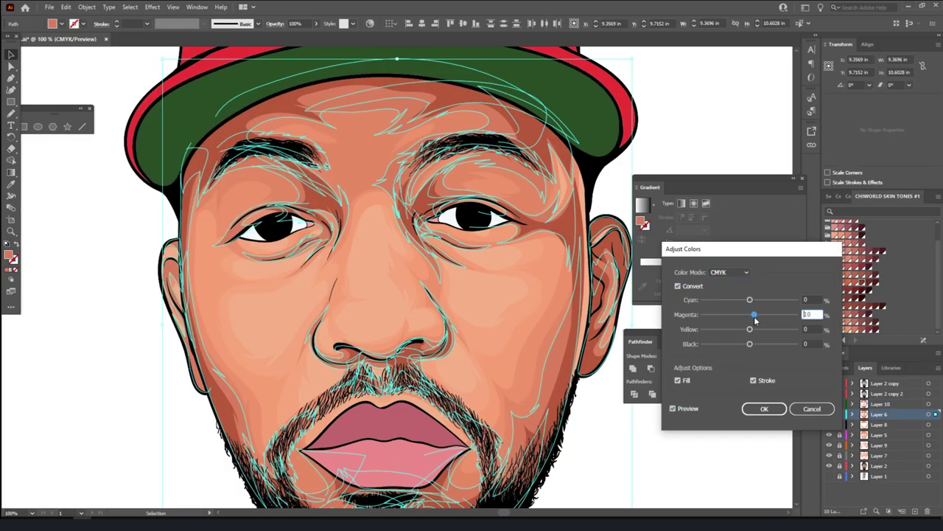
{"action": "key", "text": "Return"}
{"action": "key", "text": "ctrl+shift+a"}
{"action": "key", "text": "ctrl+minus"}
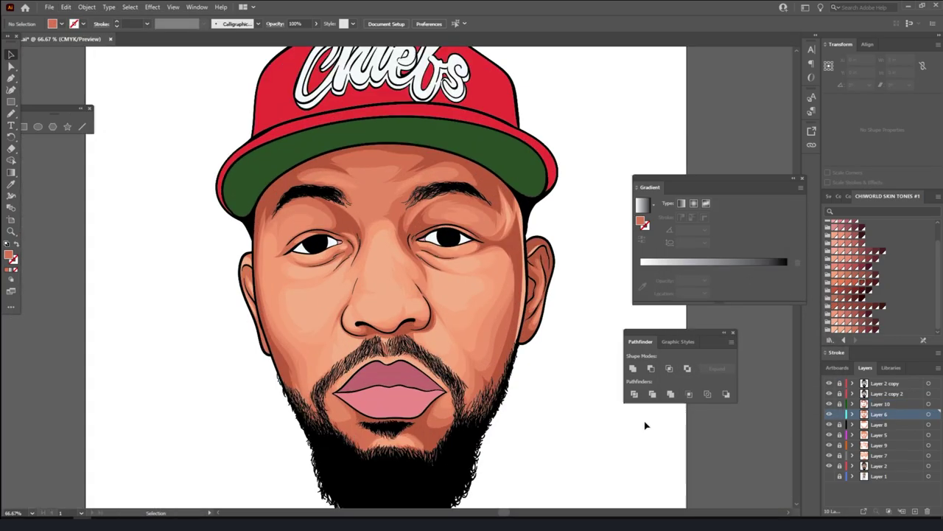
{"action": "key", "text": "ctrl+0"}
{"action": "key", "text": "ctrl+1"}
{"action": "key", "text": "ctrl+0"}
Raise magenta slightly on the Layer 8 shading and reduce cyan to -12
{"action": "key", "text": "ctrl+a"}
{"action": "key", "text": "ctrl+plus"}
{"action": "key", "text": "ctrl+plus"}
{"action": "key", "text": "ctrl+plus"}
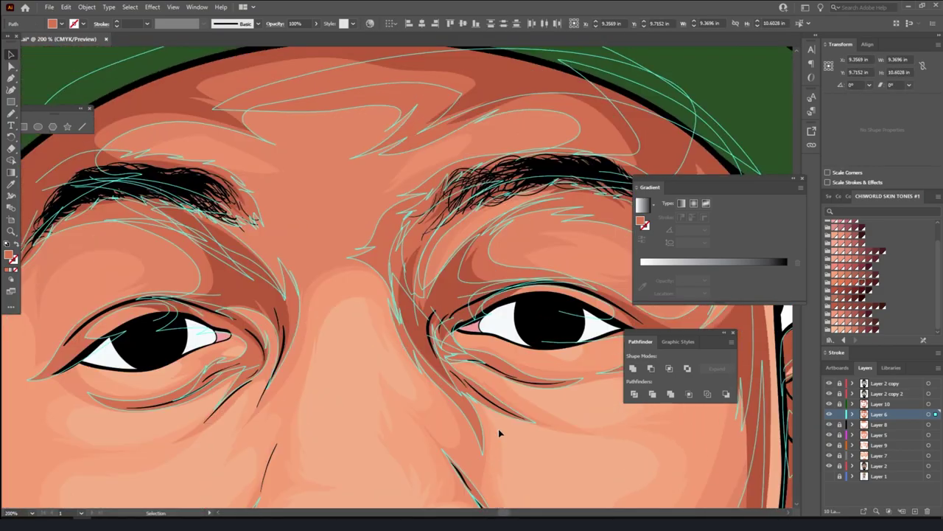
{"action": "scroll", "coordinate": [498, 433], "scroll_direction": "up", "scroll_amount": 3}
{"action": "left_click", "coordinate": [66, 7]}
{"action": "left_click", "coordinate": [273, 204]}
{"action": "left_click_drag", "start_coordinate": [749, 315], "coordinate": [750, 317]}
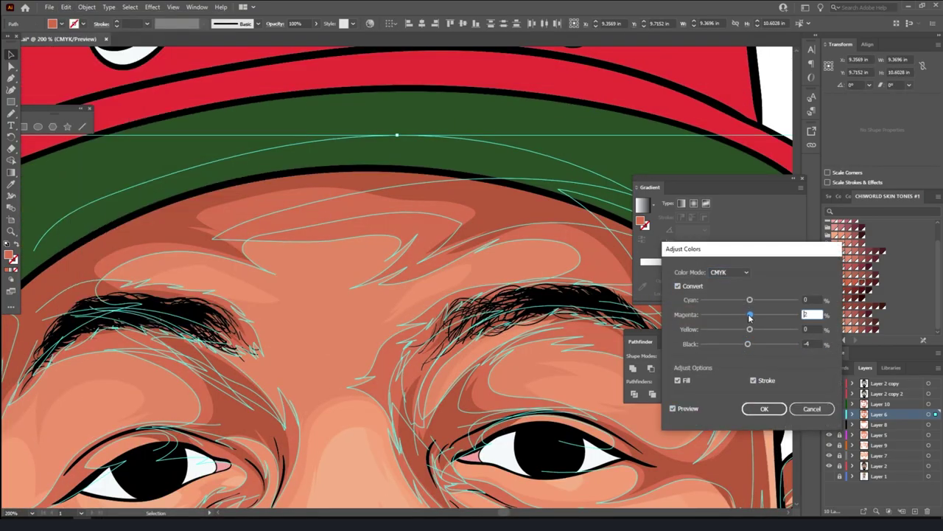
{"action": "left_click", "coordinate": [764, 409]}
{"action": "key", "text": "ctrl+0"}
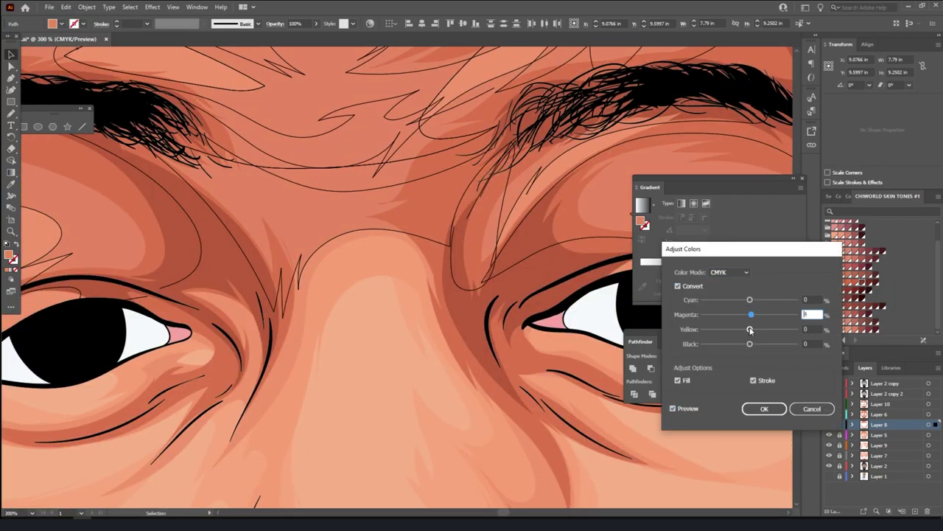
{"action": "left_click_drag", "start_coordinate": [750, 300], "coordinate": [743, 302]}
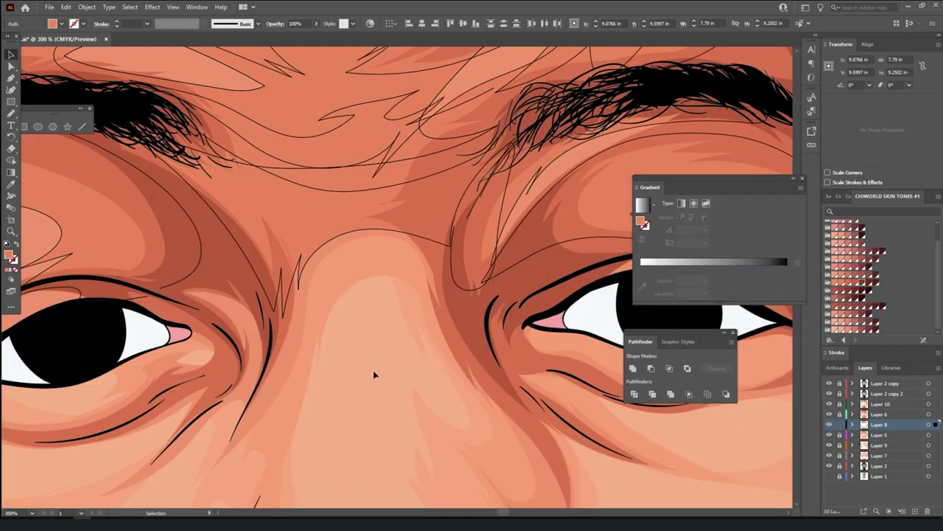
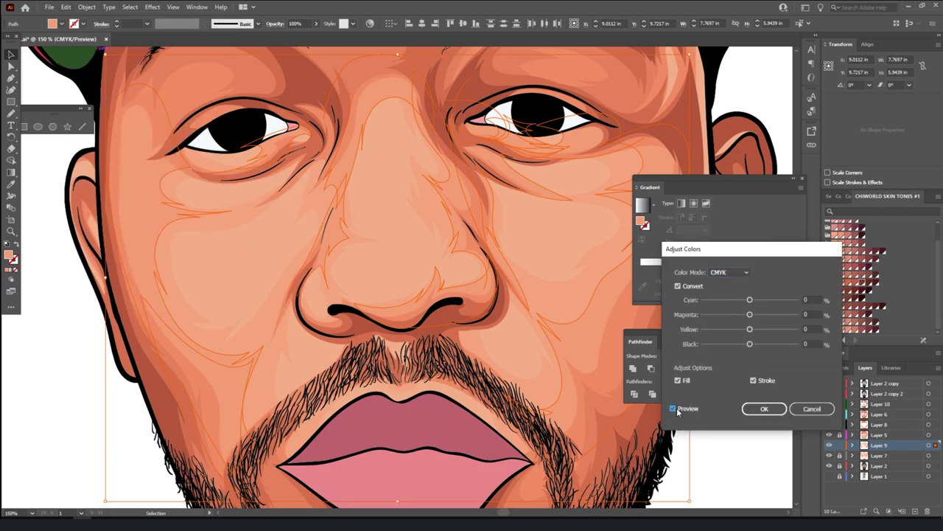
Warm the skin shade by raising magenta slightly and setting yellow to 3, then apply
{"action": "mouse_move", "coordinate": [750, 314]}
{"action": "left_mouse_down"}
{"action": "mouse_move", "coordinate": [752, 331]}
{"action": "mouse_move", "coordinate": [751, 315]}
{"action": "left_mouse_up"}
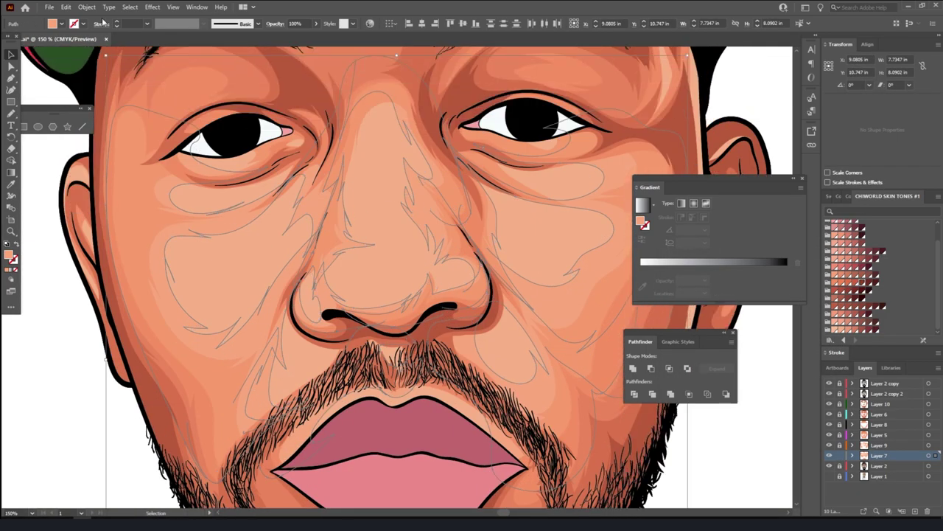
{"action": "left_click_drag", "start_coordinate": [751, 330], "coordinate": [751, 319]}
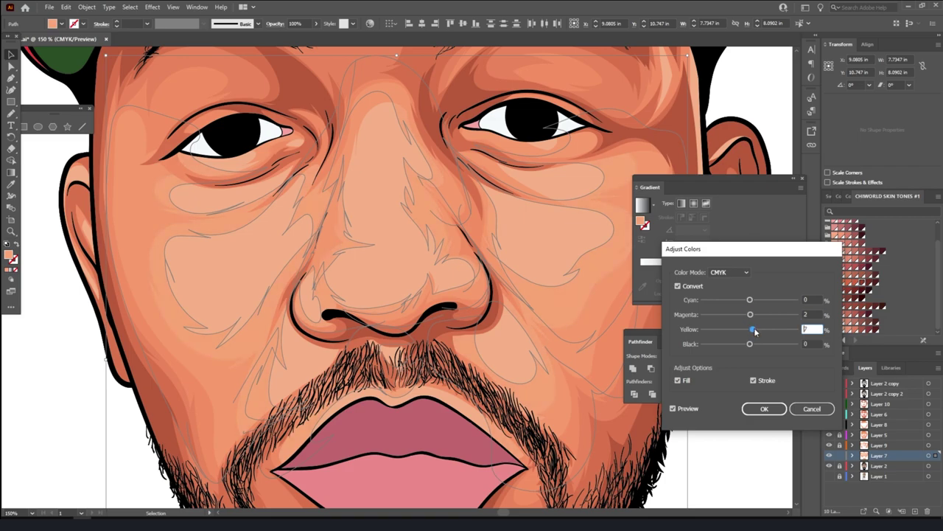
{"action": "left_click", "coordinate": [764, 409]}
Unlock Layer 2, make it active, and select the skin shading compound path
{"action": "key", "text": "ctrl+0"}
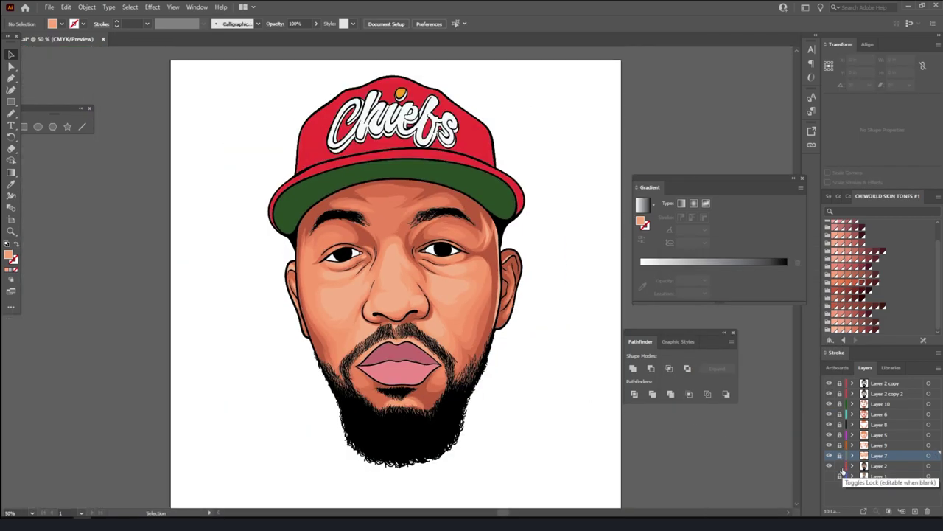
{"action": "left_click", "coordinate": [878, 466]}
{"action": "left_click", "coordinate": [317, 196]}
{"action": "key", "text": "a"}
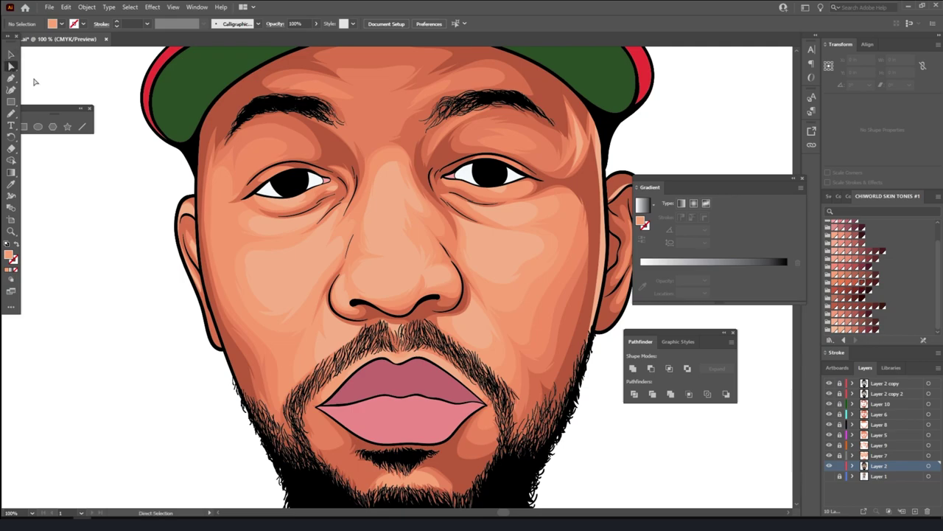
{"action": "right_click", "coordinate": [383, 225]}
{"action": "left_click", "coordinate": [421, 312]}
{"action": "key", "text": "Escape"}
Warm the skin shading with small CMYK magenta and yellow increases, previewed and applied
{"action": "left_click", "coordinate": [66, 6]}
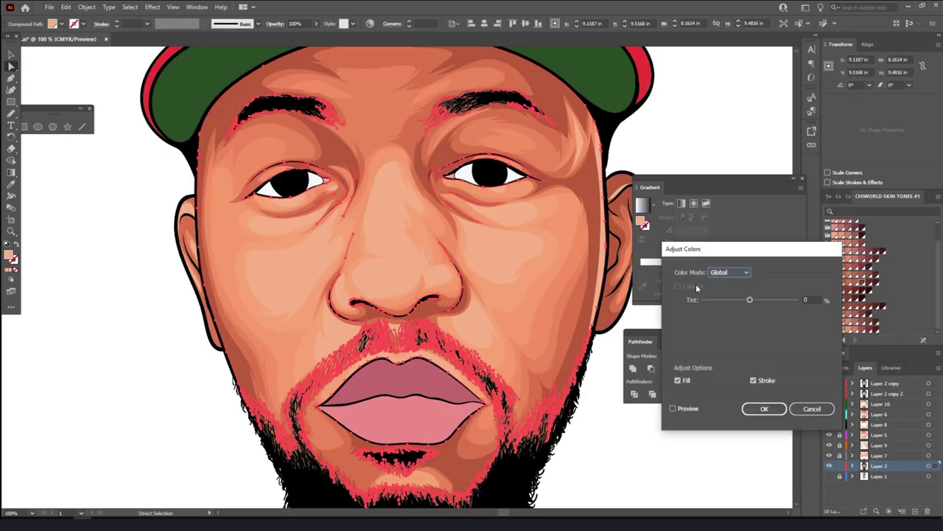
{"action": "left_click", "coordinate": [730, 272]}
{"action": "left_click", "coordinate": [729, 315]}
{"action": "left_click_drag", "start_coordinate": [750, 314], "coordinate": [758, 334]}
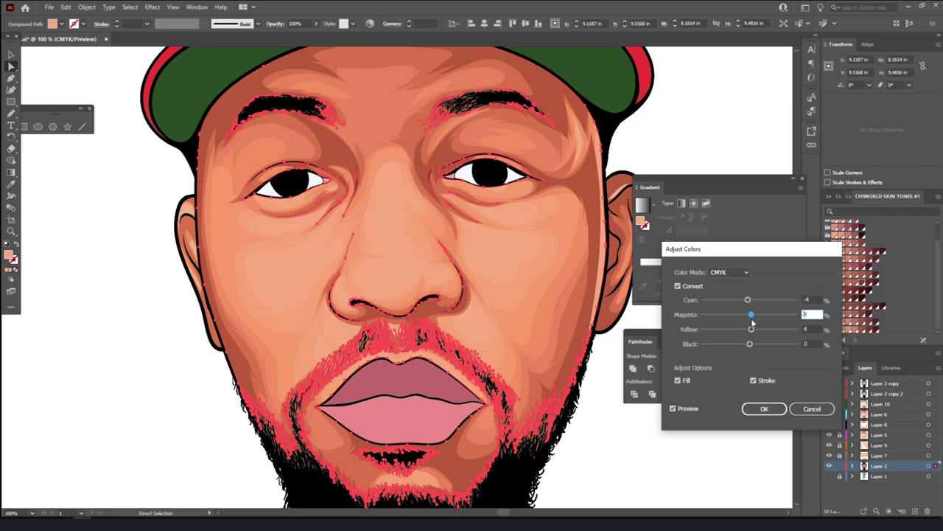
{"action": "left_click", "coordinate": [764, 408]}
Deselect and compare the warmer skin between full-portrait and face views
{"action": "left_click", "coordinate": [678, 453]}
{"action": "key", "text": "ctrl+0"}
{"action": "key", "text": "ctrl+1"}
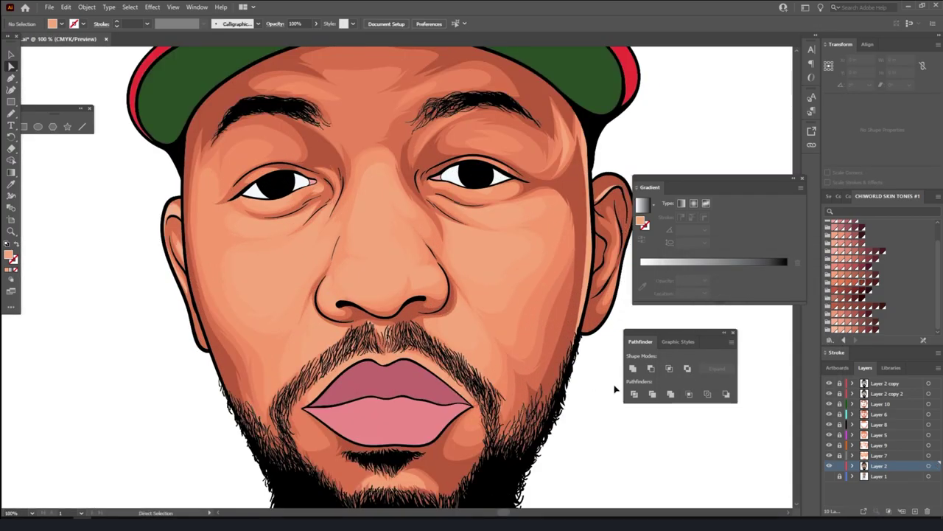
{"action": "key", "text": "ctrl+0"}
{"action": "key", "text": "ctrl+1"}
{"action": "key", "text": "ctrl+0"}
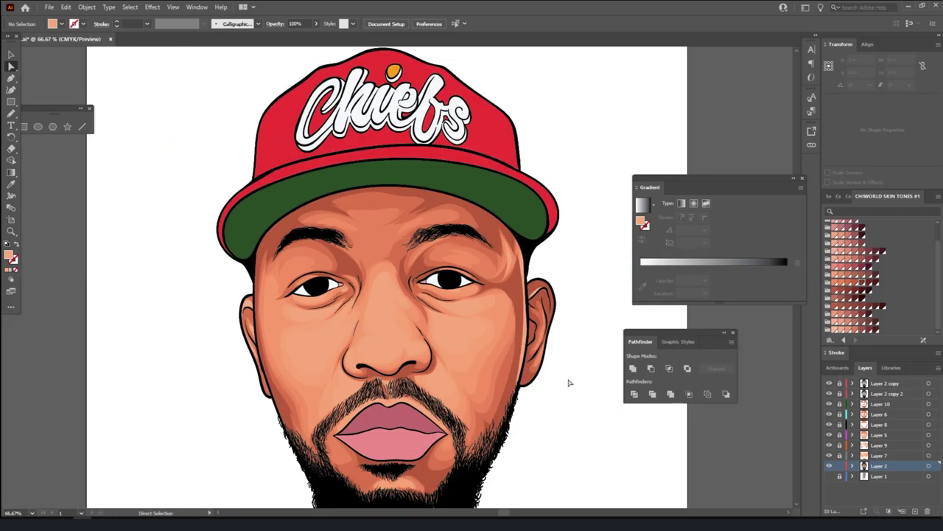
{"action": "key", "text": "ctrl+1"}
Draw skin-tone pencil highlight shapes along the nose bridge and under the left eye
{"action": "key", "text": "ctrl+equal"}
{"action": "key", "text": "ctrl+equal"}
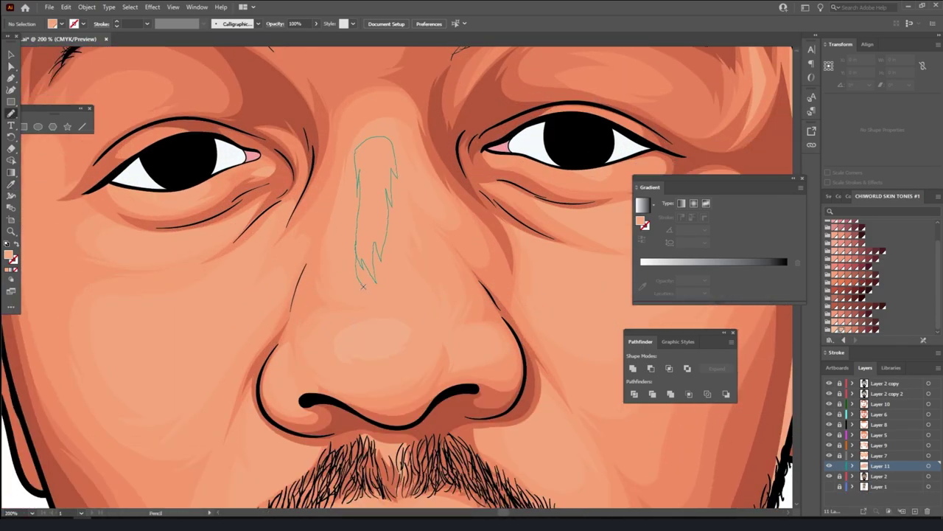
{"action": "left_click_drag", "start_coordinate": [363, 286], "coordinate": [362, 288]}
{"action": "key", "text": "ctrl+0"}
{"action": "key", "text": "ctrl+equal"}
{"action": "key", "text": "ctrl+equal"}
{"action": "key", "text": "ctrl+equal"}
{"action": "left_click_drag", "start_coordinate": [287, 230], "coordinate": [263, 249]}
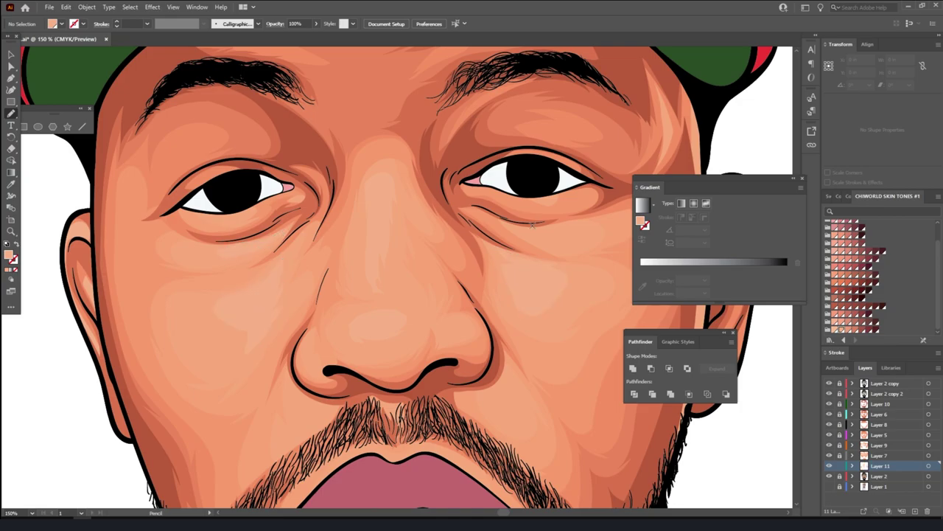
{"action": "key", "text": "ctrl+0"}
{"action": "key", "text": "ctrl+1"}
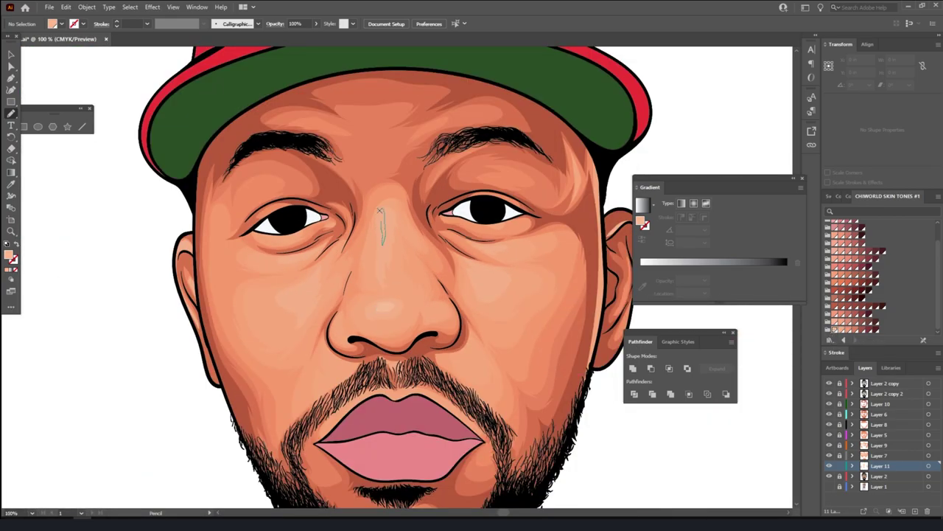
{"action": "key", "text": "ctrl+0"}
{"action": "key", "text": "ctrl+equal"}
{"action": "key", "text": "ctrl+equal"}
{"action": "key", "text": "ctrl+equal"}
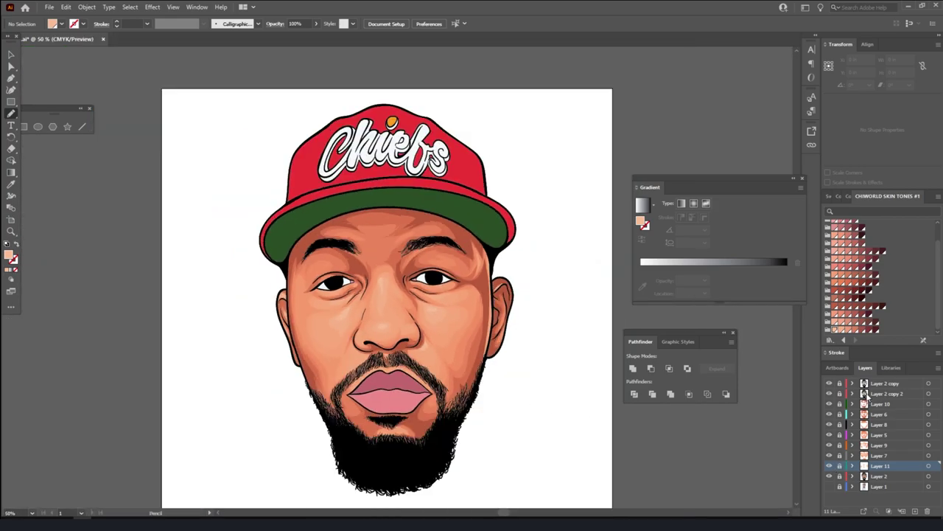
{"action": "scroll", "coordinate": [375, 218], "scroll_direction": "up", "scroll_amount": 3}
{"action": "scroll", "coordinate": [374, 218], "scroll_direction": "up", "scroll_amount": 3}
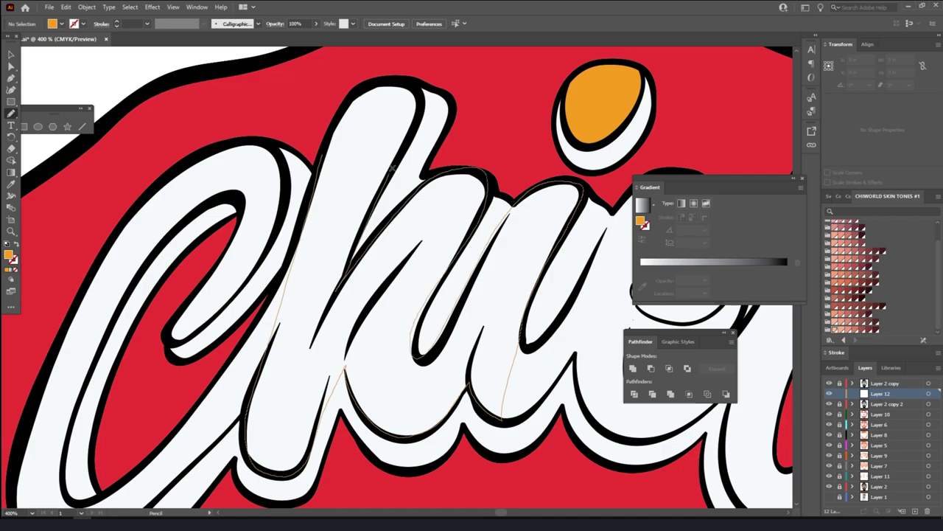
Shade the 'hi', 'C' and 'ie' letters of Chiefs with orange pencil shapes
{"action": "left_click_drag", "start_coordinate": [393, 166], "coordinate": [364, 215]}
{"action": "left_click_drag", "start_coordinate": [397, 400], "coordinate": [629, 315]}
{"action": "left_click_drag", "start_coordinate": [487, 325], "coordinate": [260, 445]}
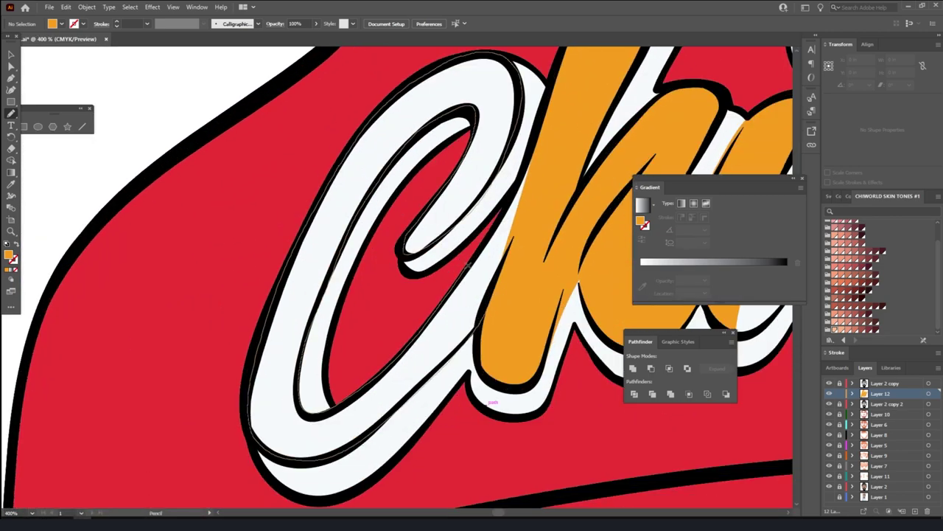
{"action": "scroll", "coordinate": [466, 265], "scroll_direction": "down", "scroll_amount": 3}
{"action": "scroll", "coordinate": [267, 319], "scroll_direction": "up", "scroll_amount": 3}
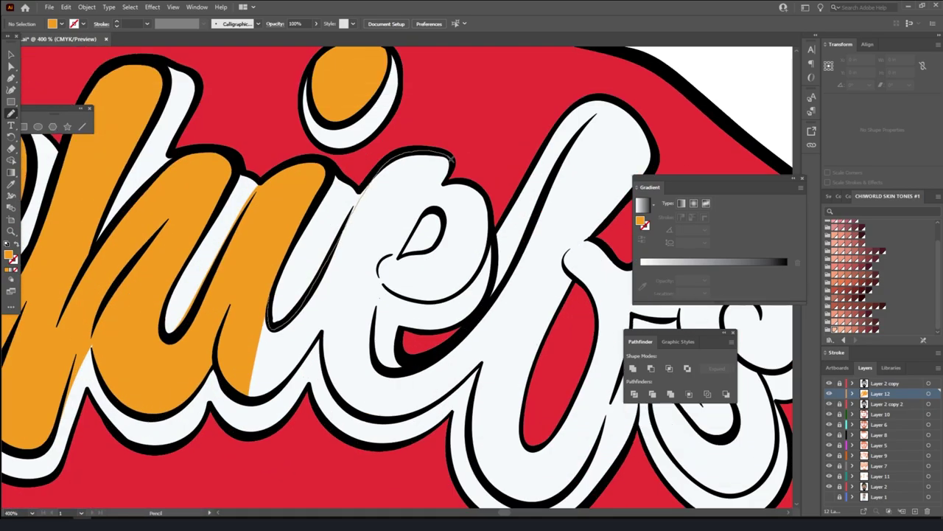
{"action": "left_click_drag", "start_coordinate": [296, 370], "coordinate": [310, 354]}
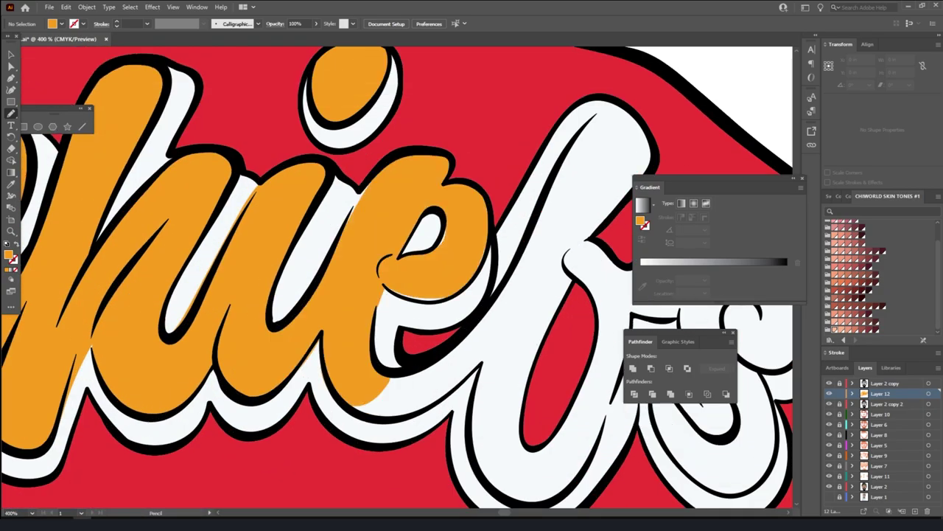
{"action": "scroll", "coordinate": [315, 151], "scroll_direction": "up", "scroll_amount": 2}
{"action": "scroll", "coordinate": [358, 281], "scroll_direction": "down", "scroll_amount": 2}
Add orange pencil shading over the 'f' and 's' letters
{"action": "left_click_drag", "start_coordinate": [594, 188], "coordinate": [505, 324]}
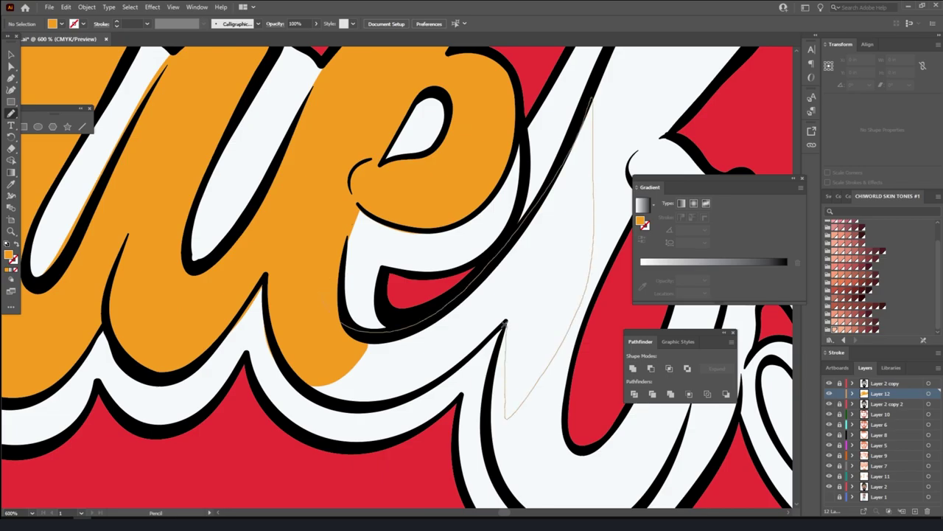
{"action": "scroll", "coordinate": [505, 324], "scroll_direction": "down", "scroll_amount": 3}
{"action": "scroll", "coordinate": [331, 397], "scroll_direction": "up", "scroll_amount": 4}
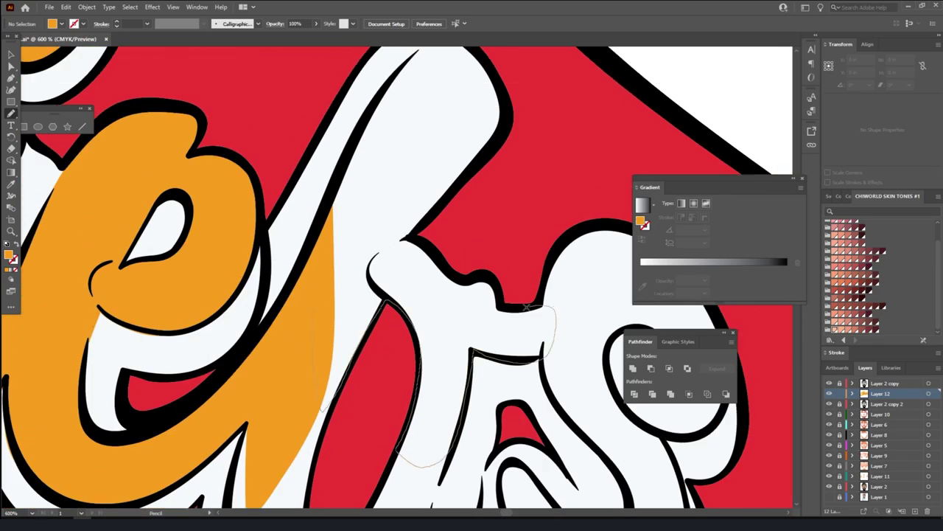
{"action": "left_click_drag", "start_coordinate": [496, 134], "coordinate": [497, 133]}
{"action": "scroll", "coordinate": [472, 221], "scroll_direction": "down", "scroll_amount": 5}
{"action": "left_click_drag", "start_coordinate": [250, 214], "coordinate": [456, 212]}
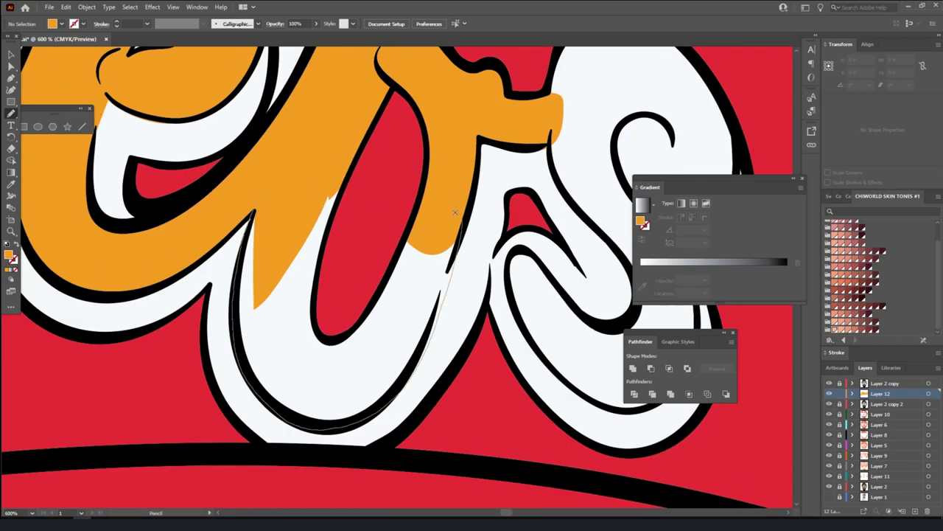
{"action": "left_click_drag", "start_coordinate": [315, 288], "coordinate": [317, 281]}
{"action": "scroll", "coordinate": [543, 442], "scroll_direction": "down", "scroll_amount": 3}
{"action": "scroll", "coordinate": [544, 442], "scroll_direction": "up", "scroll_amount": 3}
{"action": "left_click_drag", "start_coordinate": [282, 201], "coordinate": [299, 348]}
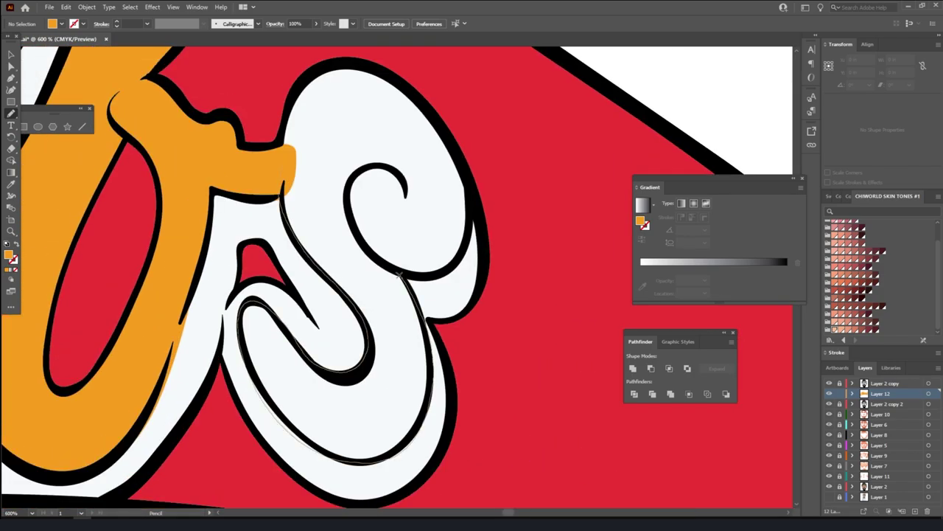
{"action": "left_click_drag", "start_coordinate": [399, 273], "coordinate": [284, 192]}
{"action": "scroll", "coordinate": [590, 421], "scroll_direction": "down", "scroll_amount": 5}
{"action": "scroll", "coordinate": [590, 422], "scroll_direction": "down", "scroll_amount": 1}
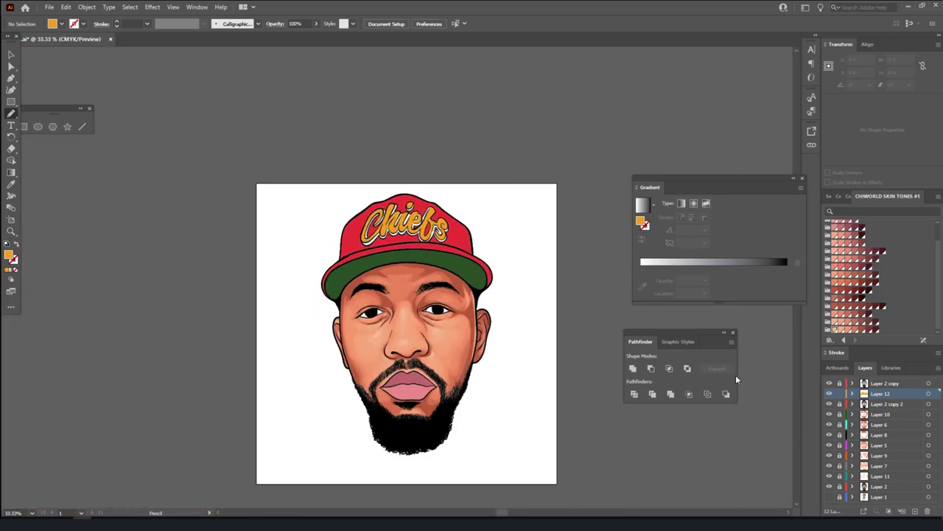
{"action": "scroll", "coordinate": [506, 331], "scroll_direction": "up", "scroll_amount": 5}
Set the fill to purple-grey #826877 and draw a shadow shape on the first eye white
{"action": "scroll", "coordinate": [505, 331], "scroll_direction": "up", "scroll_amount": 3}
{"action": "type", "text": "826877"}
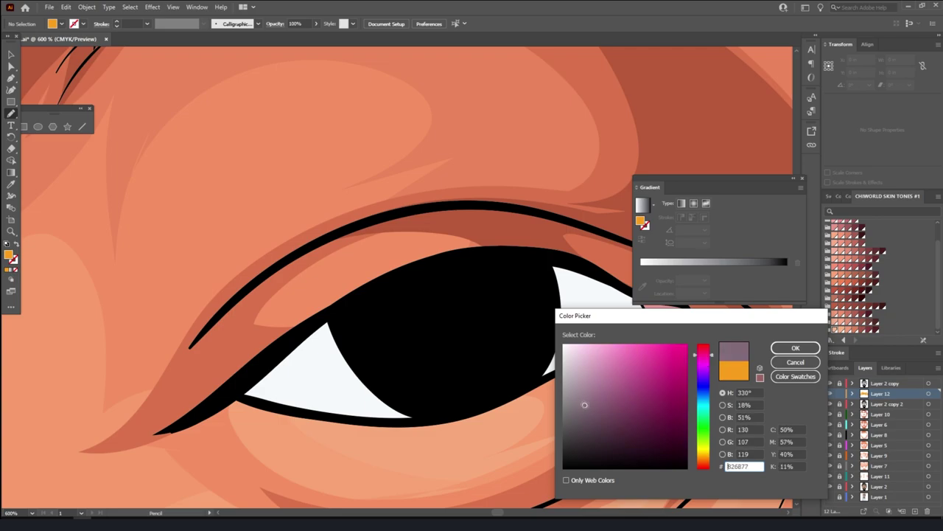
{"action": "key", "text": "Return"}
{"action": "left_click_drag", "start_coordinate": [336, 329], "coordinate": [608, 310]}
{"action": "scroll", "coordinate": [496, 379], "scroll_direction": "down", "scroll_amount": 5}
{"action": "scroll", "coordinate": [496, 379], "scroll_direction": "up", "scroll_amount": 6}
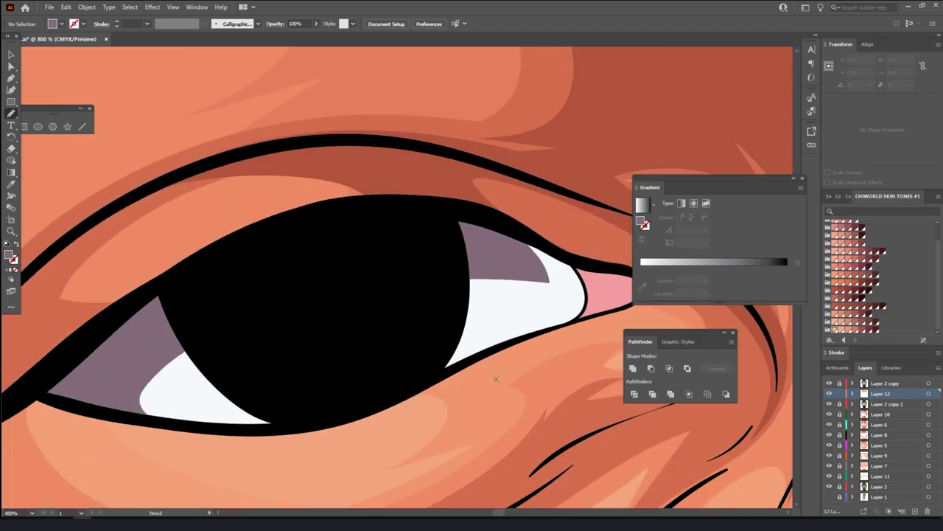
Lighten the eye shadow shape's fill to a softer lavender
{"action": "key", "text": "v"}
{"action": "left_click", "coordinate": [509, 251]}
{"action": "double_click", "coordinate": [11, 256]}
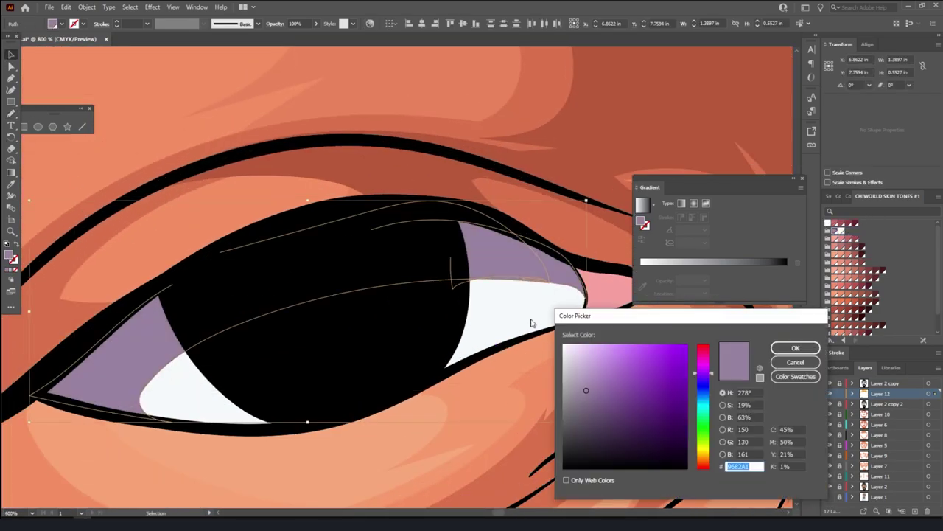
{"action": "left_click", "coordinate": [807, 345]}
{"action": "scroll", "coordinate": [443, 295], "scroll_direction": "down", "scroll_amount": 5}
{"action": "scroll", "coordinate": [221, 280], "scroll_direction": "up", "scroll_amount": 3}
{"action": "scroll", "coordinate": [181, 154], "scroll_direction": "up", "scroll_amount": 2}
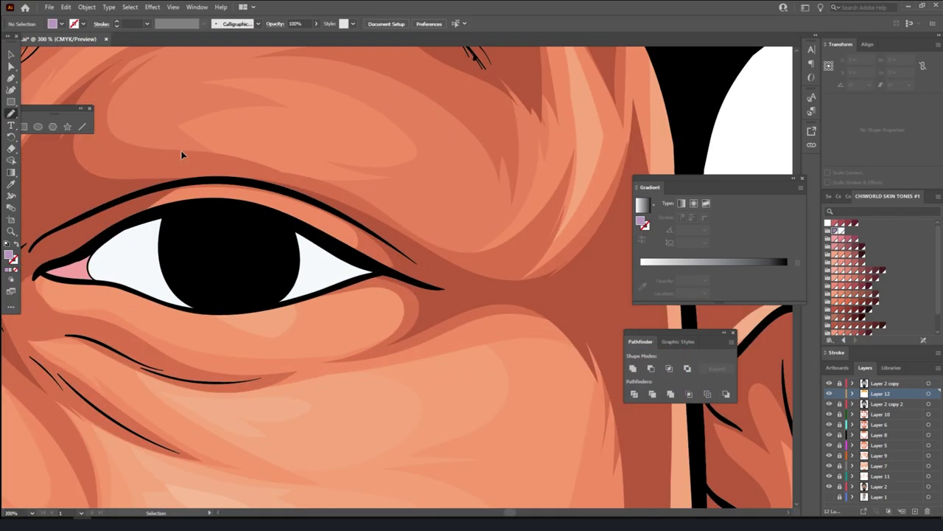
Draw a matching shadow shape across the other eye white
{"action": "key", "text": "n"}
{"action": "scroll", "coordinate": [129, 234], "scroll_direction": "up", "scroll_amount": 2}
{"action": "left_click_drag", "start_coordinate": [129, 234], "coordinate": [508, 284]}
{"action": "scroll", "coordinate": [716, 446], "scroll_direction": "down", "scroll_amount": 4}
{"action": "scroll", "coordinate": [715, 447], "scroll_direction": "down", "scroll_amount": 3}
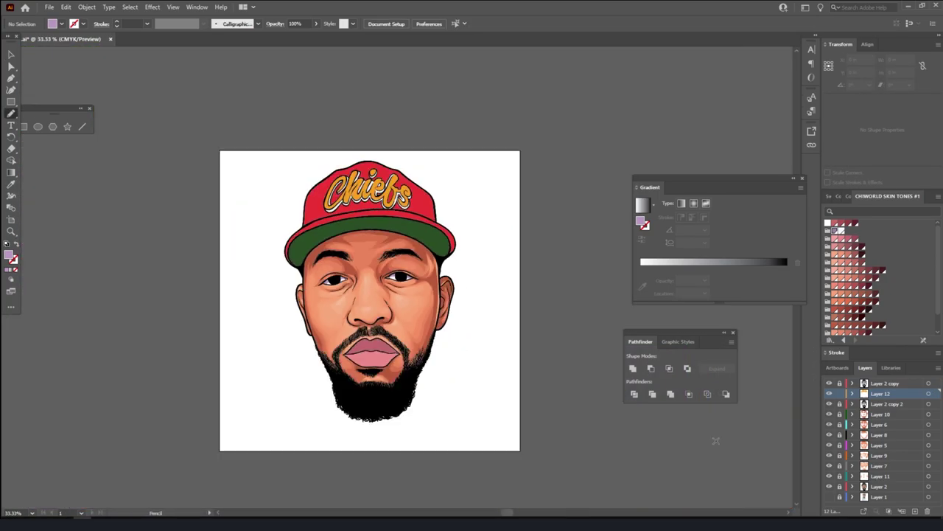
{"action": "key", "text": "v"}
{"action": "scroll", "coordinate": [354, 387], "scroll_direction": "up", "scroll_amount": 4}
Draw pencil shading and highlight shapes on the upper lip
{"action": "key", "text": "n"}
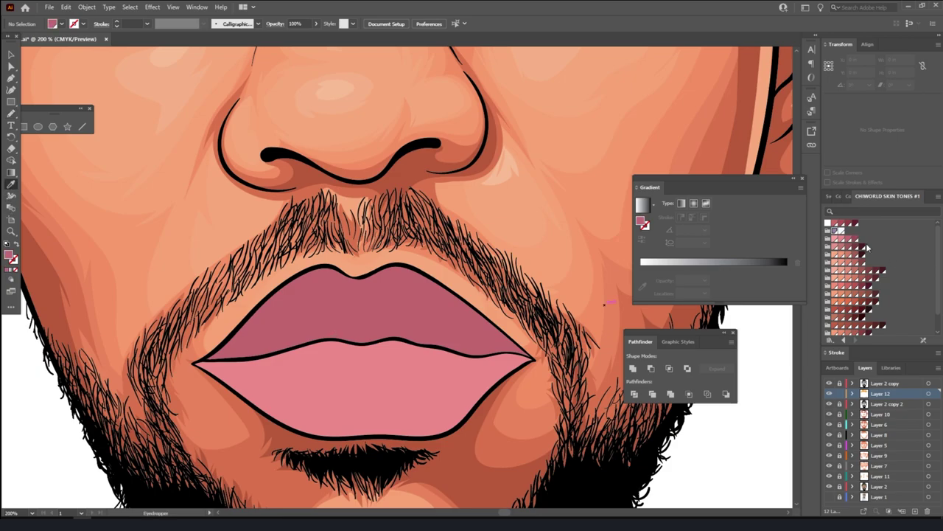
{"action": "scroll", "coordinate": [273, 345], "scroll_direction": "up", "scroll_amount": 3}
{"action": "left_click_drag", "start_coordinate": [70, 382], "coordinate": [505, 328]}
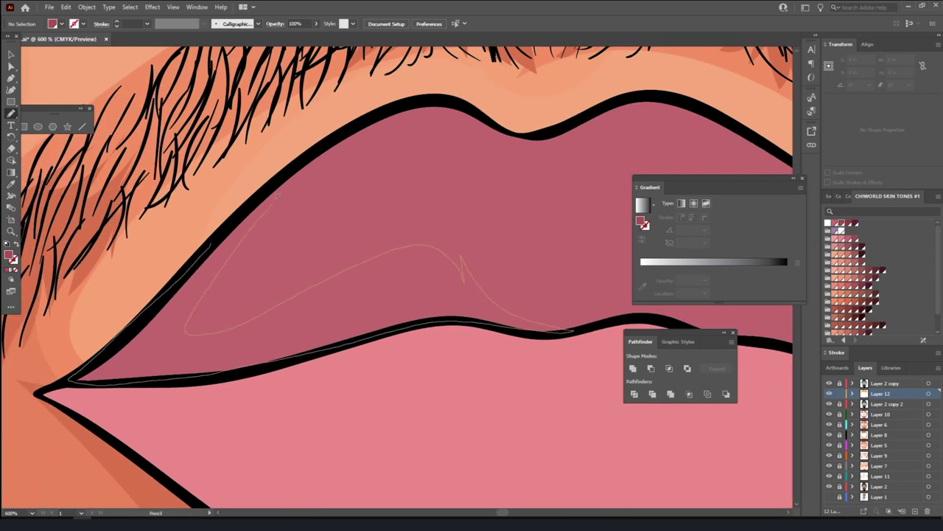
{"action": "scroll", "coordinate": [277, 196], "scroll_direction": "down", "scroll_amount": 3}
{"action": "scroll", "coordinate": [312, 197], "scroll_direction": "up", "scroll_amount": 2}
{"action": "left_click_drag", "start_coordinate": [253, 301], "coordinate": [312, 196]}
{"action": "left_click_drag", "start_coordinate": [362, 291], "coordinate": [391, 297]}
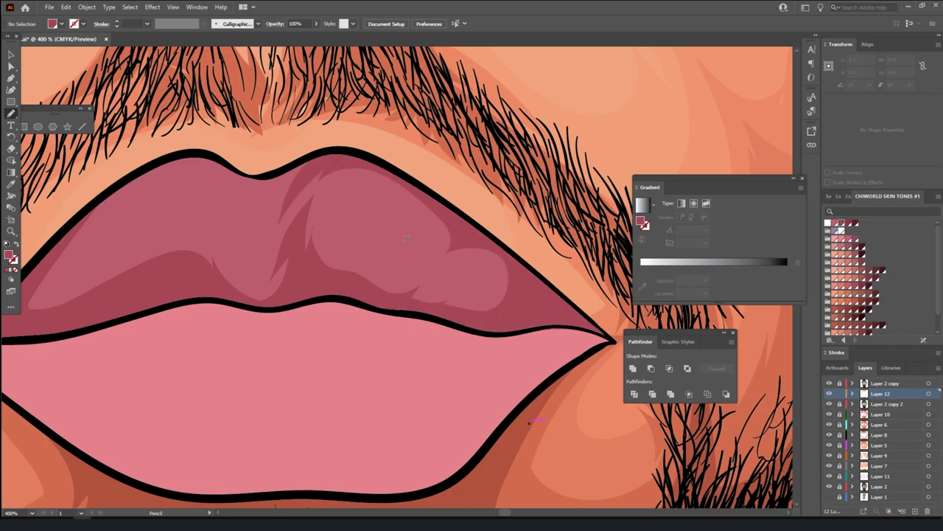
{"action": "scroll", "coordinate": [529, 423], "scroll_direction": "down", "scroll_amount": 5}
{"action": "scroll", "coordinate": [543, 305], "scroll_direction": "up", "scroll_amount": 2}
{"action": "scroll", "coordinate": [543, 304], "scroll_direction": "up", "scroll_amount": 3}
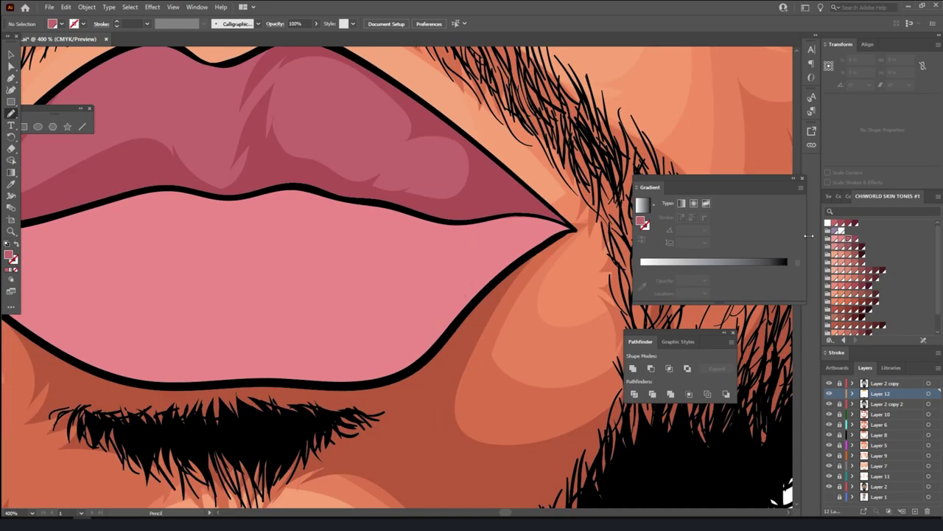
Scroll around the lip area to review the new shapes
{"action": "key", "text": "n"}
{"action": "scroll", "coordinate": [383, 332], "scroll_direction": "down", "scroll_amount": 1}
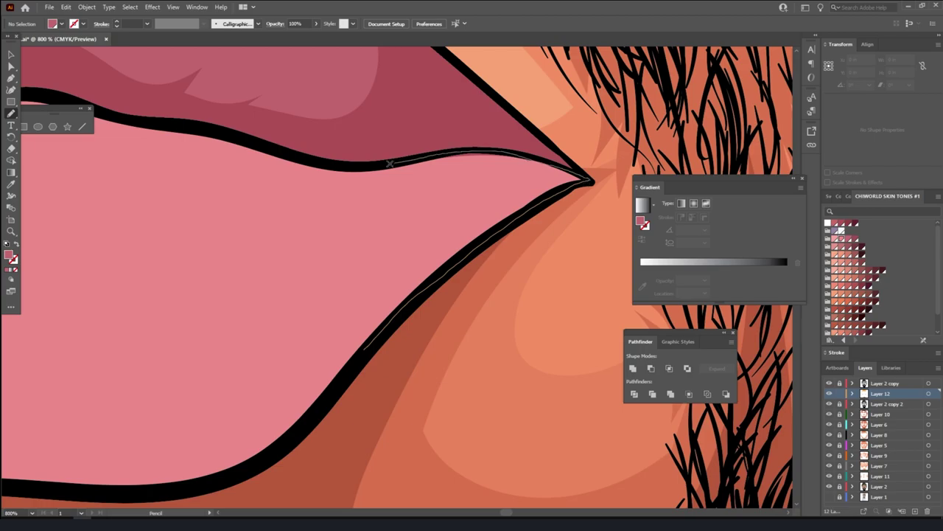
{"action": "scroll", "coordinate": [383, 158], "scroll_direction": "down", "scroll_amount": 1}
{"action": "scroll", "coordinate": [443, 398], "scroll_direction": "down", "scroll_amount": 1}
{"action": "scroll", "coordinate": [440, 396], "scroll_direction": "up", "scroll_amount": 3}
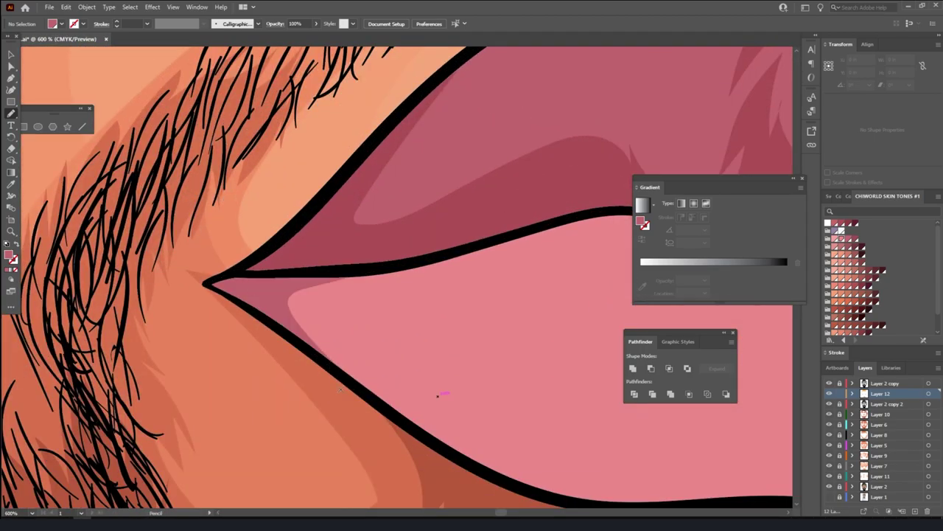
{"action": "scroll", "coordinate": [438, 391], "scroll_direction": "up", "scroll_amount": 2}
{"action": "scroll", "coordinate": [412, 210], "scroll_direction": "down", "scroll_amount": 3}
{"action": "scroll", "coordinate": [234, 350], "scroll_direction": "down", "scroll_amount": 2}
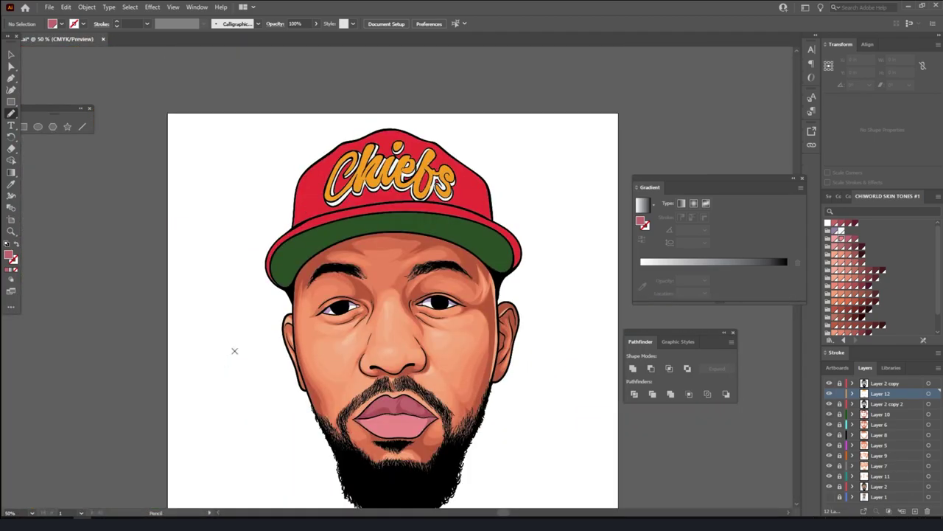
{"action": "scroll", "coordinate": [234, 350], "scroll_direction": "up", "scroll_amount": 1}
{"action": "scroll", "coordinate": [398, 221], "scroll_direction": "up", "scroll_amount": 2}
Lighten the lower lip's pink fill colour
{"action": "key", "text": "v"}
{"action": "left_click", "coordinate": [390, 295]}
{"action": "double_click", "coordinate": [9, 255]}
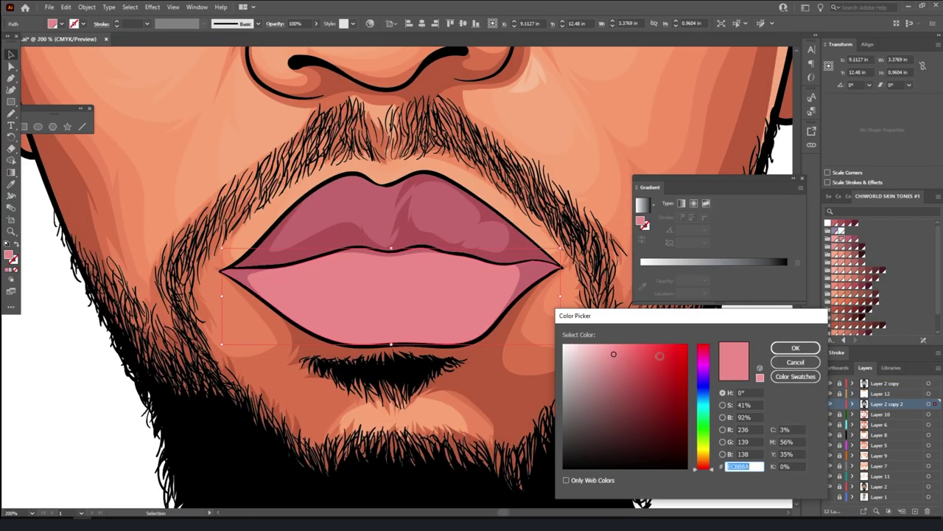
{"action": "left_click", "coordinate": [795, 347]}
{"action": "scroll", "coordinate": [573, 389], "scroll_direction": "down", "scroll_amount": 2}
{"action": "scroll", "coordinate": [531, 375], "scroll_direction": "up", "scroll_amount": 2}
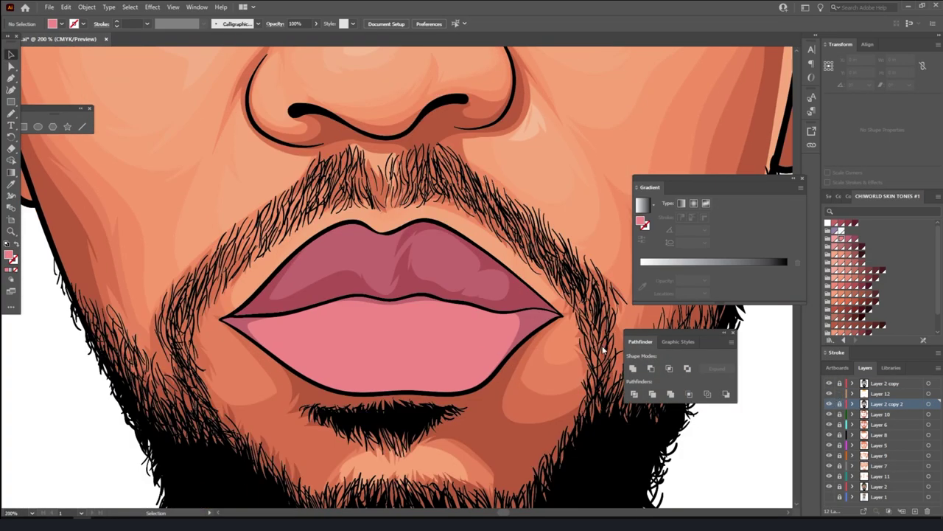
{"action": "double_click", "coordinate": [9, 256]}
{"action": "left_click", "coordinate": [787, 356]}
Check and confirm the upper lip's fill colour
{"action": "left_click", "coordinate": [508, 298]}
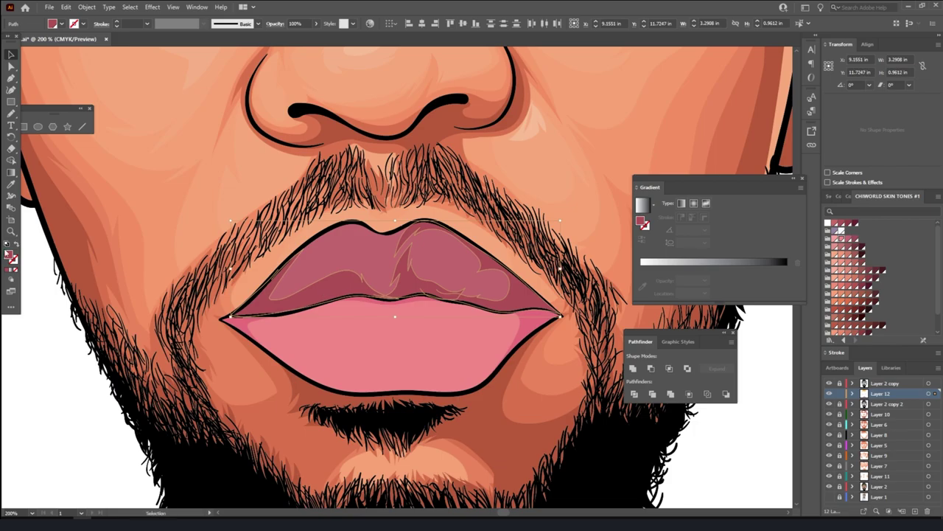
{"action": "double_click", "coordinate": [8, 255]}
{"action": "left_click", "coordinate": [787, 356]}
{"action": "scroll", "coordinate": [527, 446], "scroll_direction": "down", "scroll_amount": 3}
{"action": "scroll", "coordinate": [394, 306], "scroll_direction": "up", "scroll_amount": 4}
Give the small shape at the lip centre a light pink fill
{"action": "left_click", "coordinate": [12, 185]}
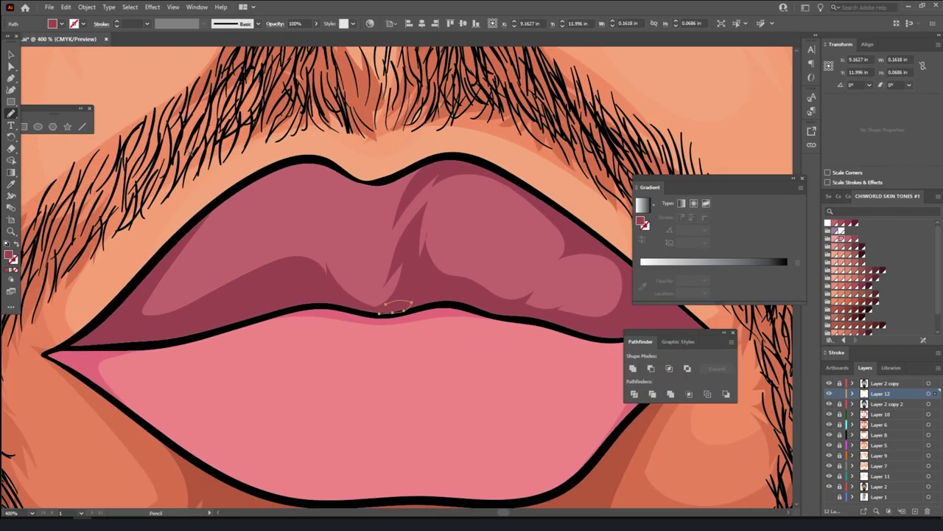
{"action": "scroll", "coordinate": [310, 263], "scroll_direction": "down", "scroll_amount": 2}
{"action": "scroll", "coordinate": [556, 362], "scroll_direction": "down", "scroll_amount": 3}
{"action": "scroll", "coordinate": [556, 362], "scroll_direction": "up", "scroll_amount": 4}
{"action": "double_click", "coordinate": [9, 255]}
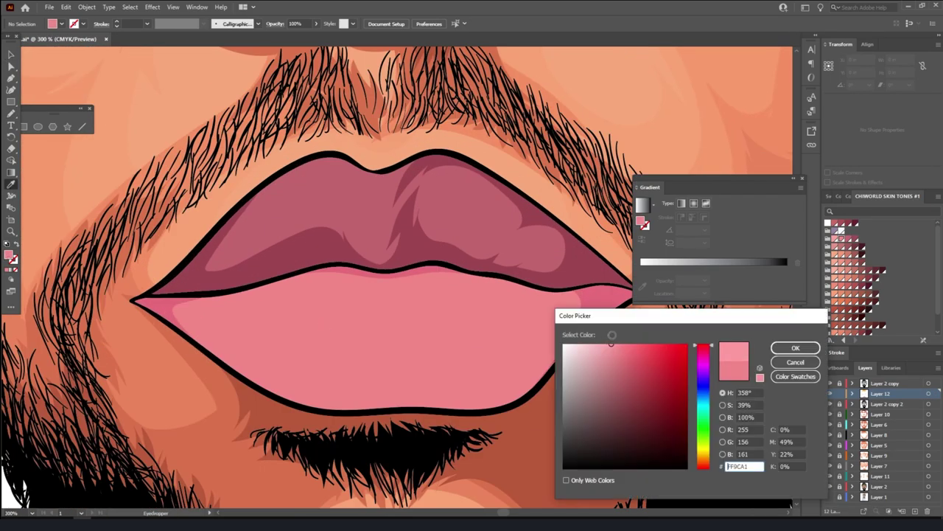
{"action": "left_click", "coordinate": [796, 347]}
Draw a light-pink highlight on the lower lip and confirm its fill
{"action": "key", "text": "n"}
{"action": "left_click_drag", "start_coordinate": [282, 315], "coordinate": [283, 315]}
{"action": "scroll", "coordinate": [283, 316], "scroll_direction": "down", "scroll_amount": 2}
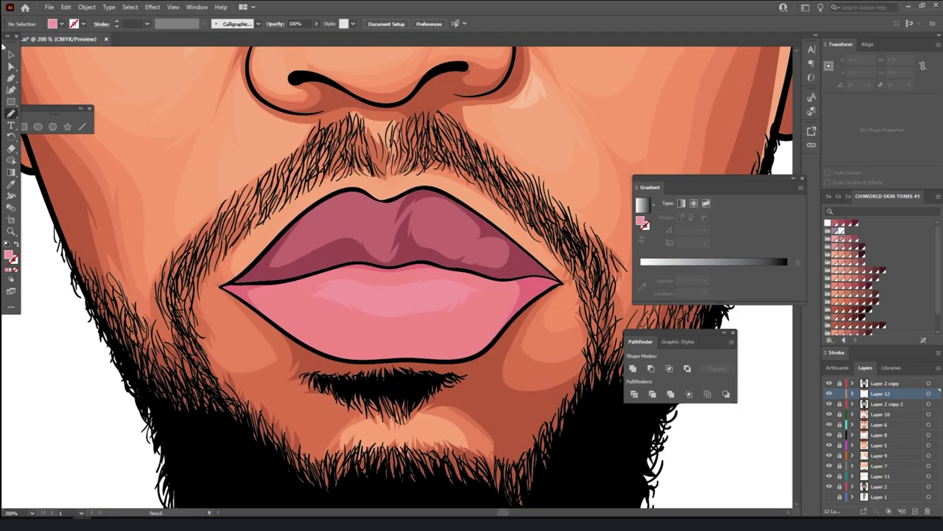
{"action": "key", "text": "v"}
{"action": "double_click", "coordinate": [9, 255]}
{"action": "left_click", "coordinate": [795, 348]}
{"action": "key", "text": "ctrl+0"}
{"action": "left_click", "coordinate": [506, 337]}
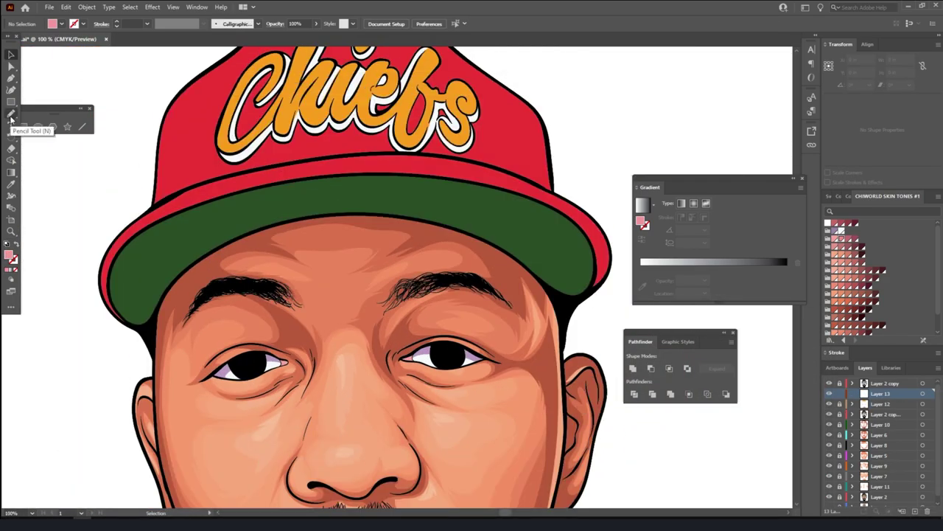
Give the grey forehead shape a linear gradient fill and shift its midpoint
{"action": "left_click", "coordinate": [11, 113]}
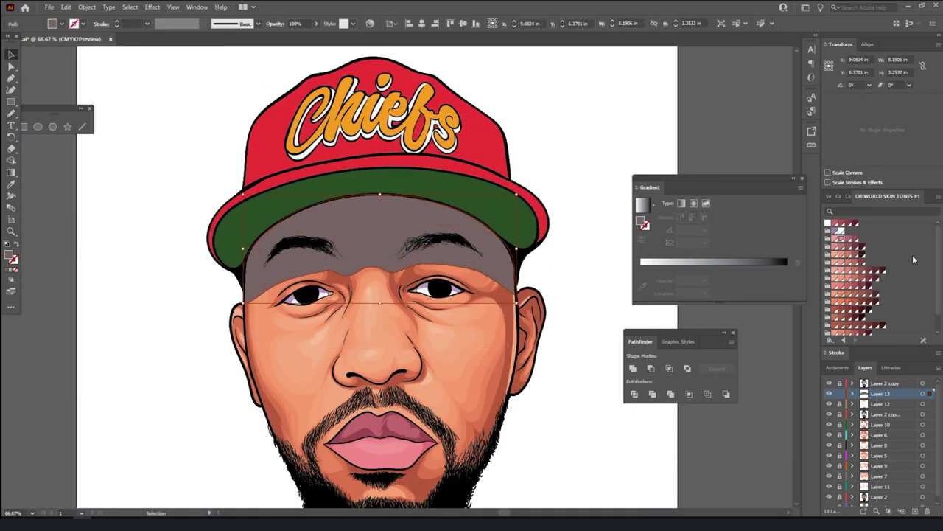
{"action": "left_click", "coordinate": [848, 198]}
{"action": "left_click", "coordinate": [714, 262]}
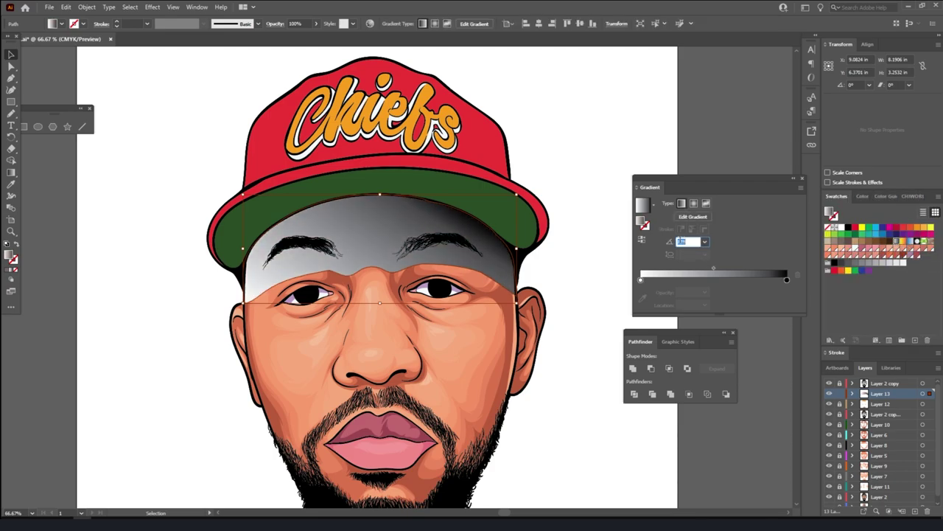
{"action": "left_click_drag", "start_coordinate": [714, 269], "coordinate": [684, 268]}
Tint the gradient's dark stop warm brown with CMYK sliders and reposition the midpoint
{"action": "double_click", "coordinate": [787, 280]}
{"action": "left_click", "coordinate": [787, 281]}
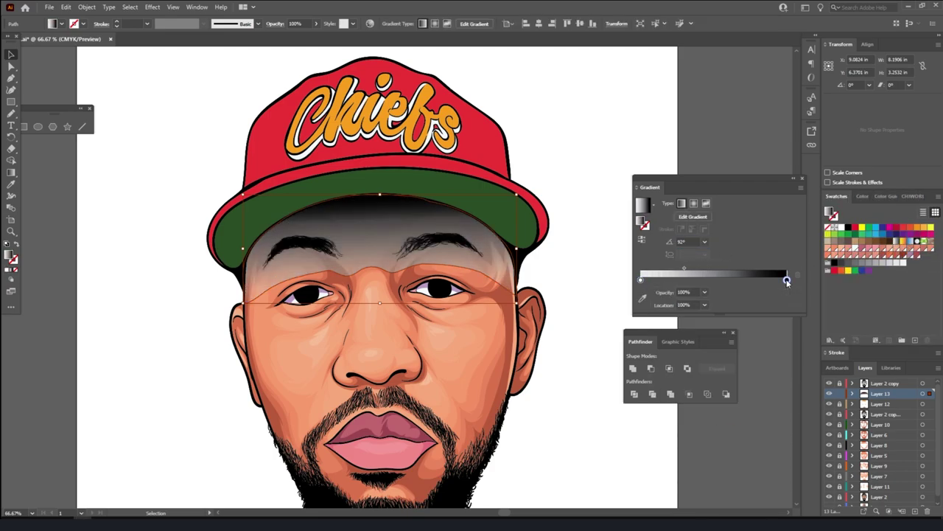
{"action": "double_click", "coordinate": [787, 280]}
{"action": "left_click_drag", "start_coordinate": [705, 327], "coordinate": [736, 344]}
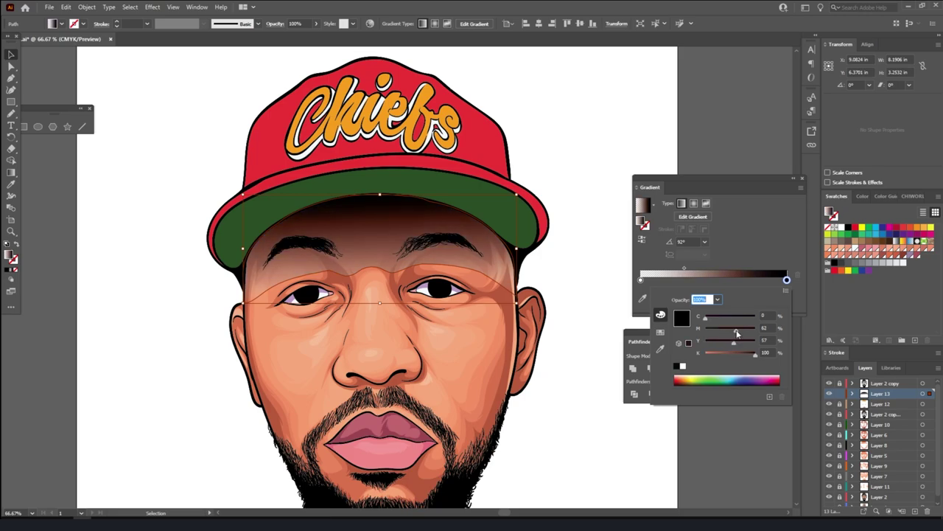
{"action": "left_click", "coordinate": [684, 268]}
{"action": "left_click_drag", "start_coordinate": [684, 268], "coordinate": [666, 268]}
{"action": "left_click", "coordinate": [316, 23]}
{"action": "left_click_drag", "start_coordinate": [320, 36], "coordinate": [294, 39]}
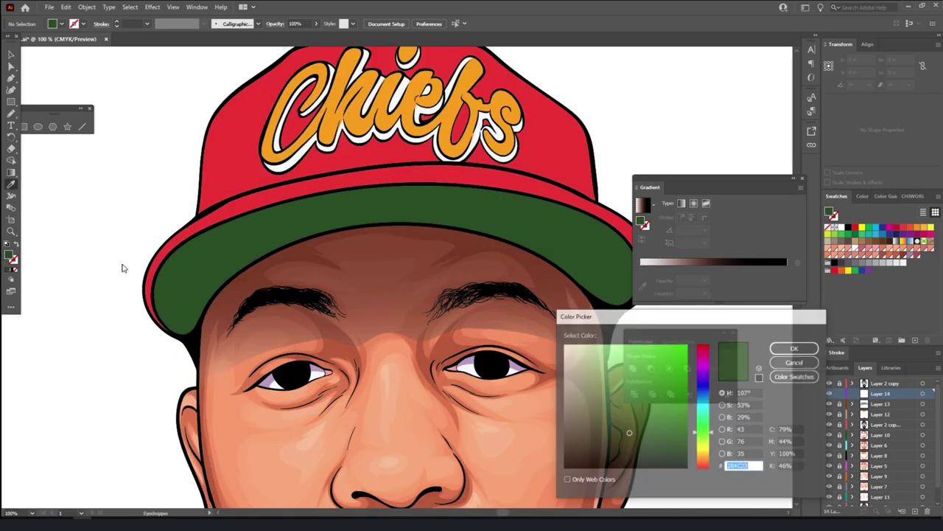
Shade the cap brim with a lighter green highlight and a darker green shadow
{"action": "left_click", "coordinate": [641, 449]}
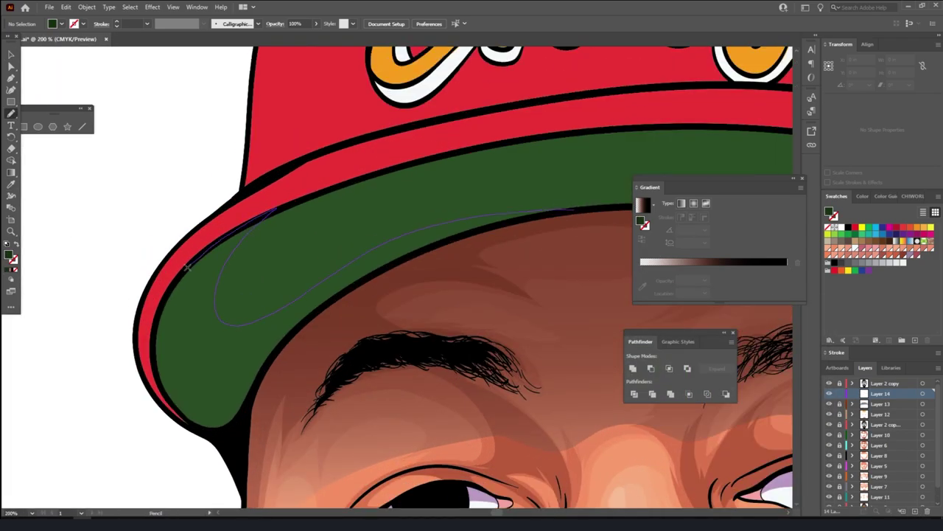
{"action": "left_click_drag", "start_coordinate": [267, 363], "coordinate": [267, 363]}
{"action": "scroll", "coordinate": [141, 207], "scroll_direction": "right", "scroll_amount": 5}
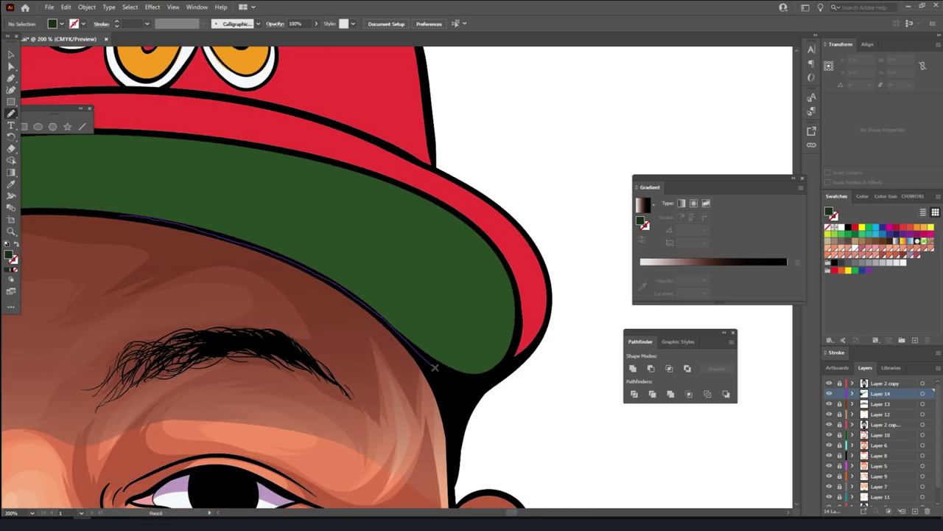
{"action": "left_click_drag", "start_coordinate": [284, 148], "coordinate": [286, 150]}
{"action": "key", "text": "ctrl+minus"}
{"action": "key", "text": "ctrl+minus"}
{"action": "key", "text": "ctrl+minus"}
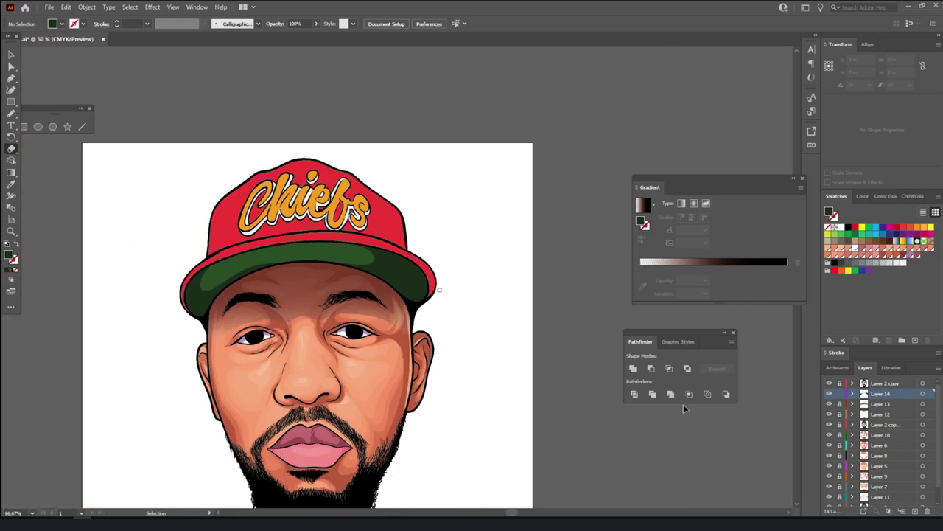
{"action": "scroll", "coordinate": [683, 404], "scroll_direction": "left", "scroll_amount": 2}
{"action": "key", "text": "ctrl+minus"}
{"action": "key", "text": "ctrl+minus"}
{"action": "key", "text": "ctrl+equal"}
{"action": "key", "text": "ctrl+equal"}
{"action": "key", "text": "ctrl+equal"}
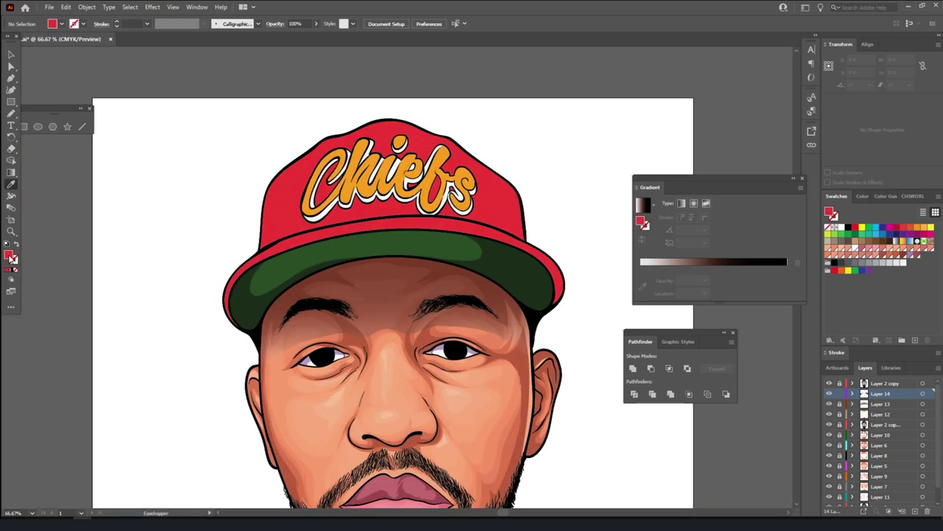
Set a darker red fill and draw shades along the brim's right edge and top
{"action": "double_click", "coordinate": [9, 255]}
{"action": "key", "text": "Return"}
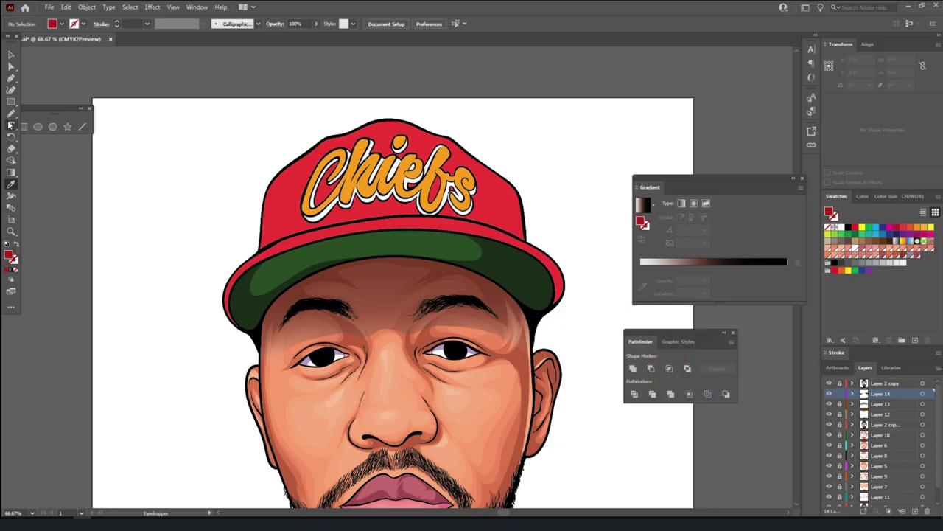
{"action": "key", "text": "n"}
{"action": "key", "text": "ctrl+equal"}
{"action": "key", "text": "ctrl+equal"}
{"action": "key", "text": "ctrl+equal"}
{"action": "left_click_drag", "start_coordinate": [475, 302], "coordinate": [467, 379]}
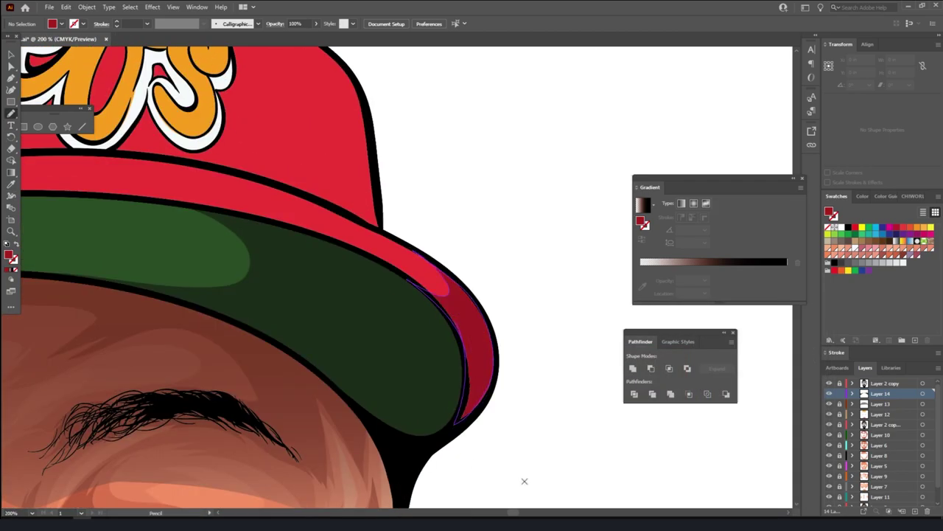
{"action": "scroll", "coordinate": [467, 477], "scroll_direction": "left", "scroll_amount": 3}
{"action": "left_click_drag", "start_coordinate": [416, 231], "coordinate": [545, 280]}
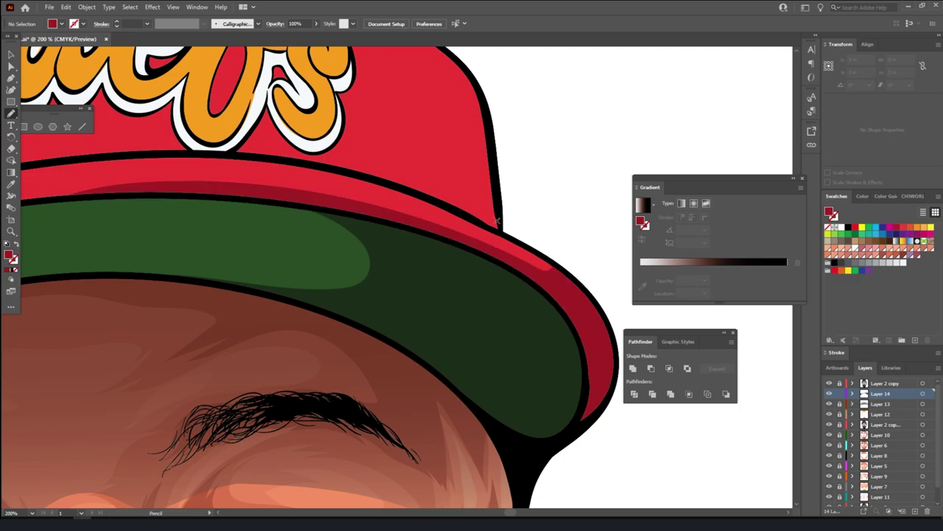
{"action": "key", "text": "ctrl+minus"}
{"action": "key", "text": "ctrl+minus"}
{"action": "key", "text": "ctrl+minus"}
{"action": "key", "text": "ctrl+equal"}
{"action": "key", "text": "ctrl+equal"}
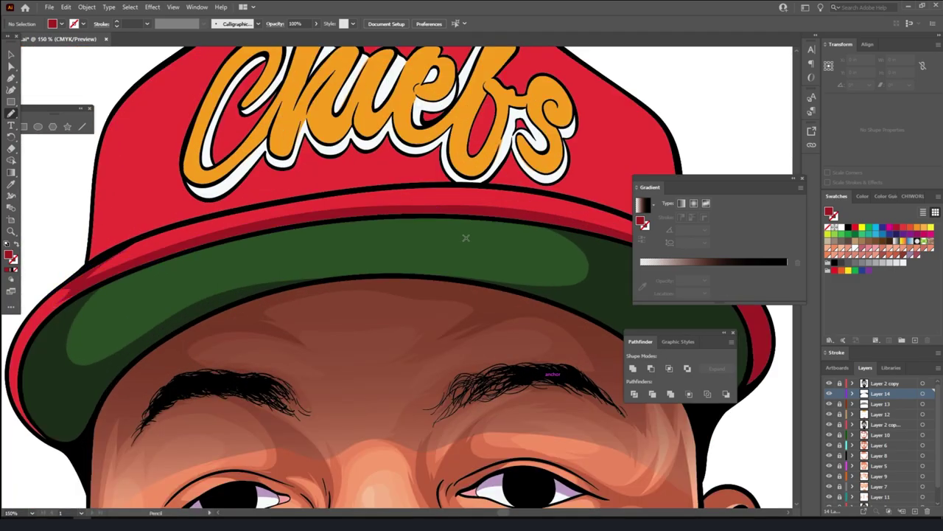
{"action": "key", "text": "ctrl+equal"}
{"action": "key", "text": "ctrl+equal"}
{"action": "key", "text": "ctrl+minus"}
{"action": "key", "text": "ctrl+minus"}
{"action": "key", "text": "ctrl+minus"}
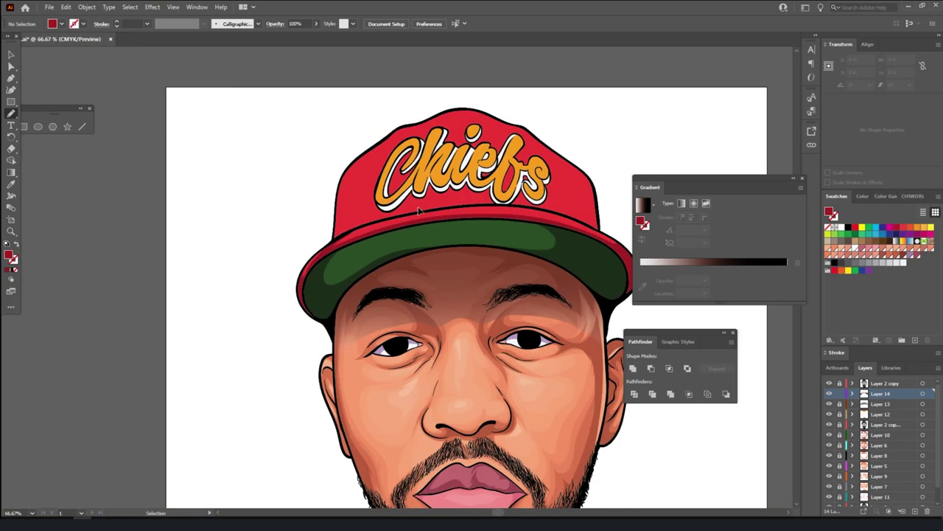
{"action": "key", "text": "ctrl+equal"}
{"action": "key", "text": "ctrl+equal"}
{"action": "key", "text": "ctrl+equal"}
Add dark-red shades on the cap side and under the Chiefs lettering
{"action": "left_click_drag", "start_coordinate": [237, 293], "coordinate": [238, 298]}
{"action": "key", "text": "ctrl+minus"}
{"action": "scroll", "coordinate": [401, 475], "scroll_direction": "right", "scroll_amount": 5}
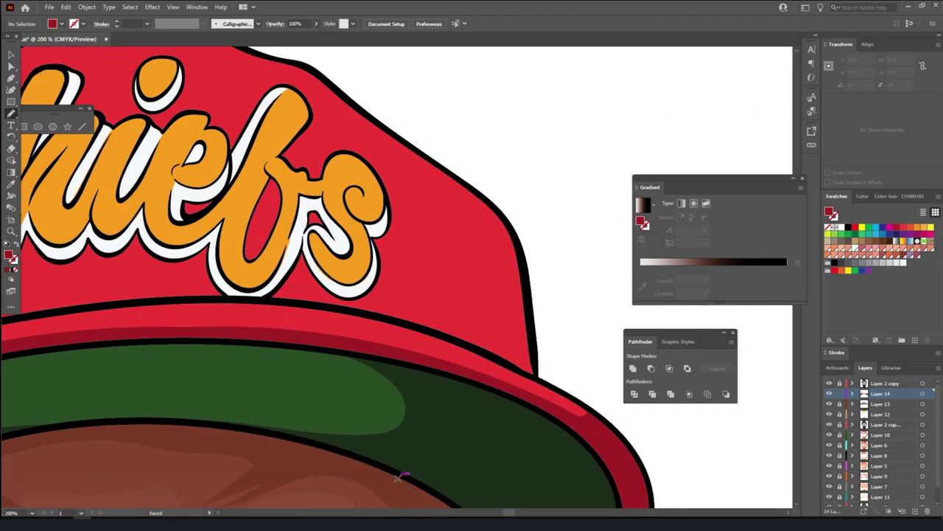
{"action": "key", "text": "ctrl+minus"}
{"action": "key", "text": "ctrl+equal"}
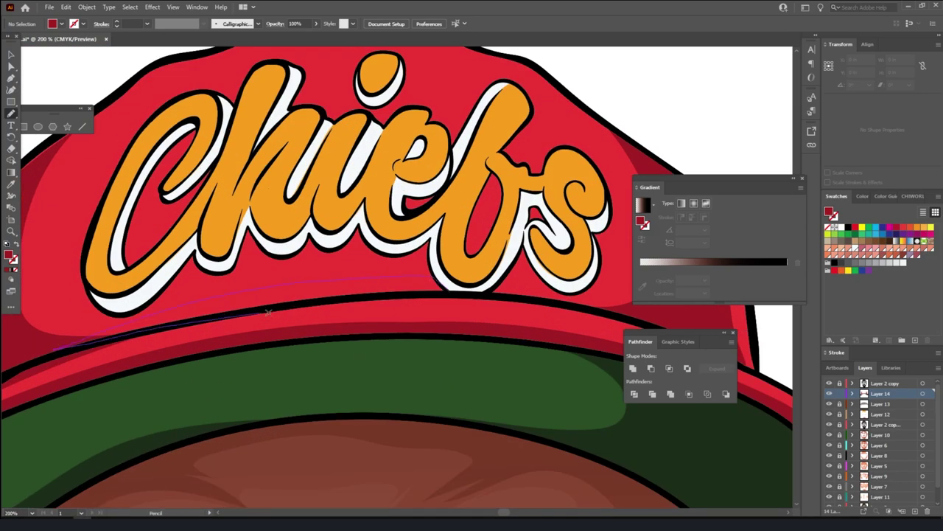
{"action": "left_click_drag", "start_coordinate": [268, 313], "coordinate": [269, 313]}
Draw dark-red shades along the top of the brim and down the cap crown
{"action": "key", "text": "ctrl+equal"}
{"action": "key", "text": "ctrl+equal"}
{"action": "key", "text": "ctrl+equal"}
{"action": "key", "text": "ctrl+minus"}
{"action": "key", "text": "ctrl+minus"}
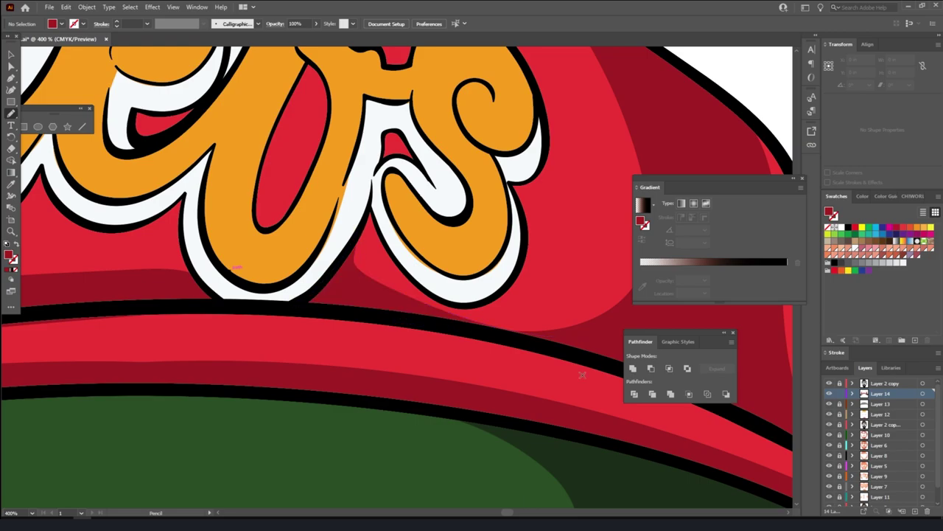
{"action": "key", "text": "ctrl+minus"}
{"action": "key", "text": "ctrl+equal"}
{"action": "left_click_drag", "start_coordinate": [30, 438], "coordinate": [528, 326]}
{"action": "key", "text": "ctrl+equal"}
{"action": "key", "text": "ctrl+equal"}
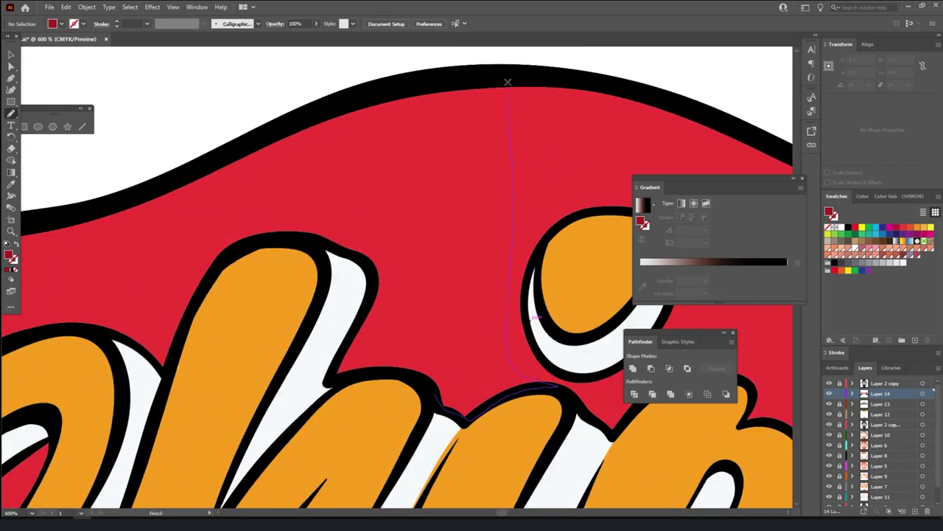
{"action": "left_click_drag", "start_coordinate": [512, 88], "coordinate": [495, 302]}
{"action": "scroll", "coordinate": [480, 283], "scroll_direction": "down", "scroll_amount": 5}
{"action": "key", "text": "ctrl+minus"}
{"action": "key", "text": "ctrl+minus"}
{"action": "key", "text": "ctrl+minus"}
{"action": "key", "text": "ctrl+minus"}
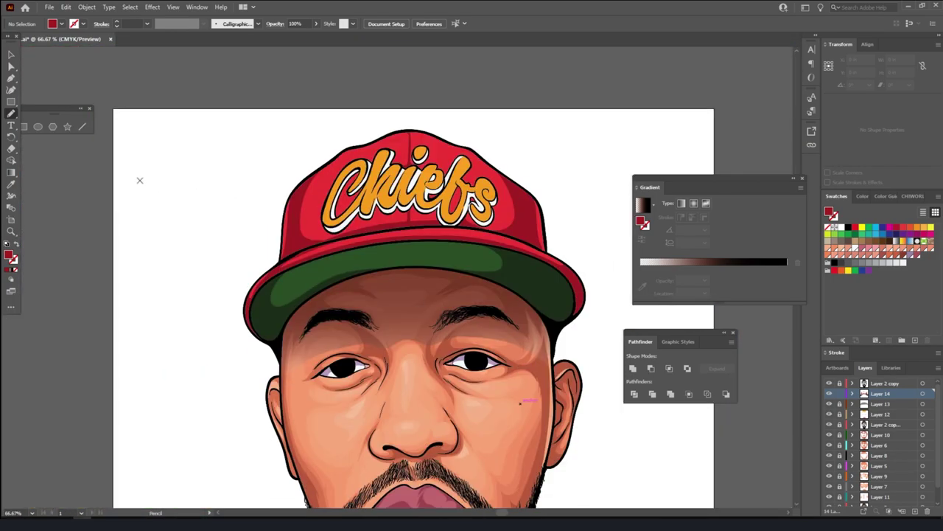
Pick an orange-brown fill and create a new layer for the lettering shading
{"action": "double_click", "coordinate": [9, 255]}
{"action": "left_click", "coordinate": [682, 394]}
{"action": "left_click", "coordinate": [794, 347]}
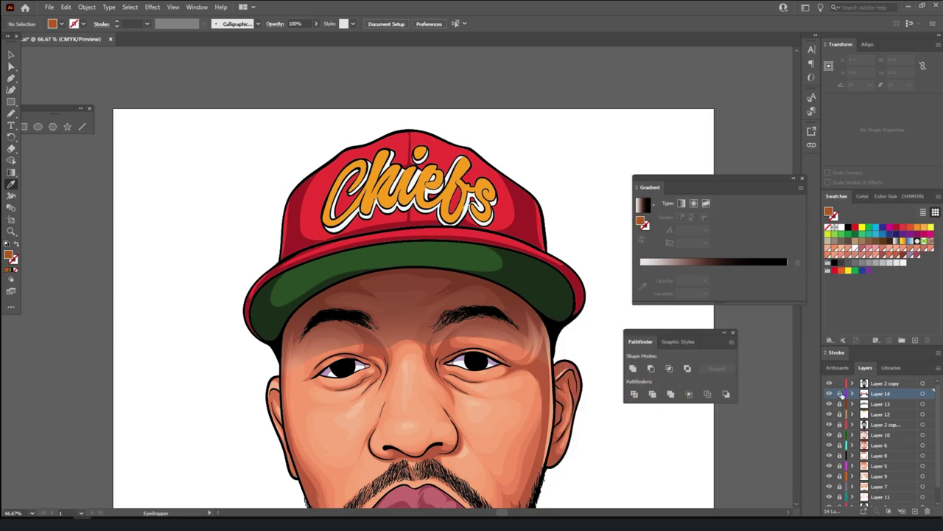
{"action": "left_click", "coordinate": [915, 510]}
{"action": "scroll", "coordinate": [360, 231], "scroll_direction": "up", "scroll_amount": 5}
{"action": "key", "text": "n"}
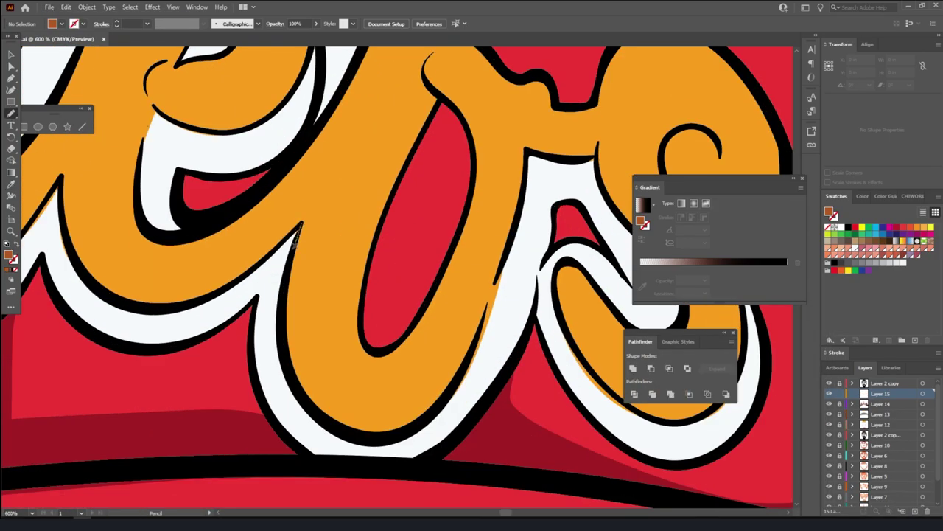
{"action": "scroll", "coordinate": [274, 229], "scroll_direction": "down", "scroll_amount": 5}
{"action": "scroll", "coordinate": [469, 345], "scroll_direction": "up", "scroll_amount": 5}
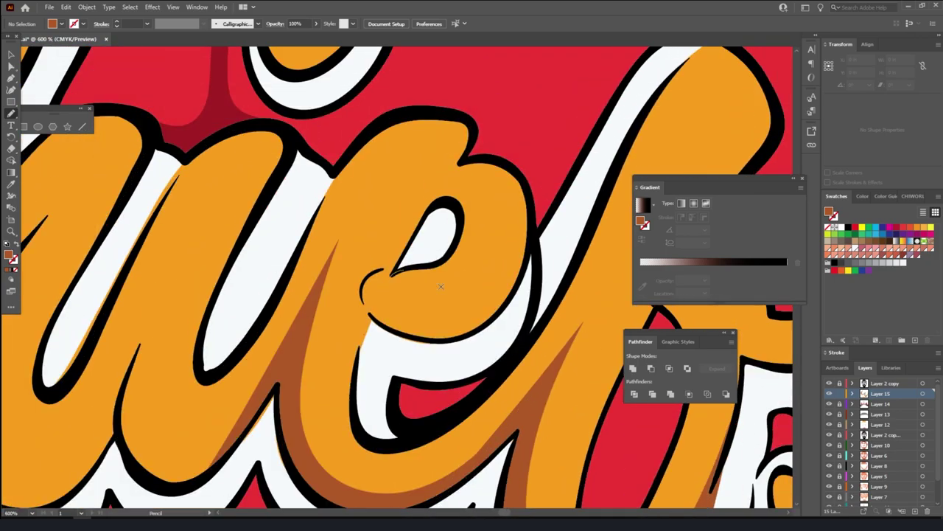
Draw a brown shading shape inside the e of the Chiefs lettering
{"action": "left_click_drag", "start_coordinate": [398, 272], "coordinate": [444, 199]}
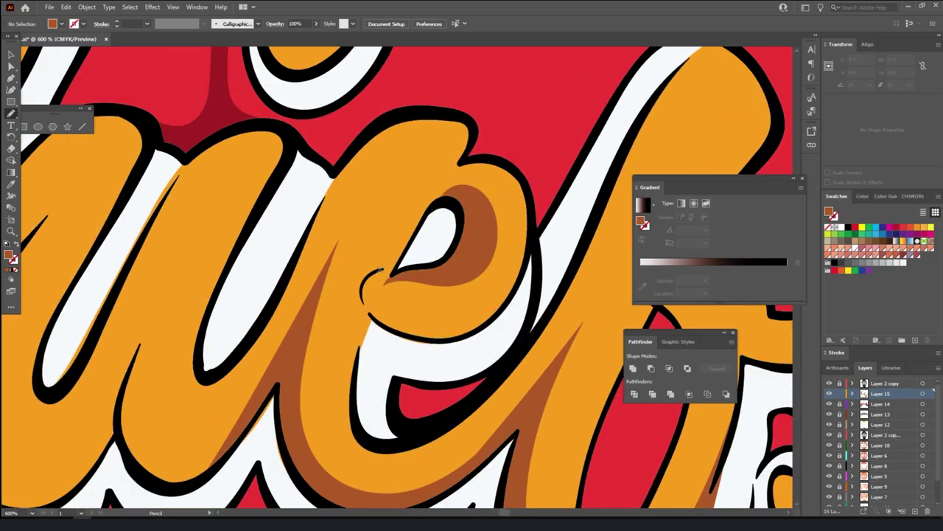
{"action": "scroll", "coordinate": [520, 389], "scroll_direction": "down", "scroll_amount": 5}
{"action": "scroll", "coordinate": [520, 389], "scroll_direction": "up", "scroll_amount": 5}
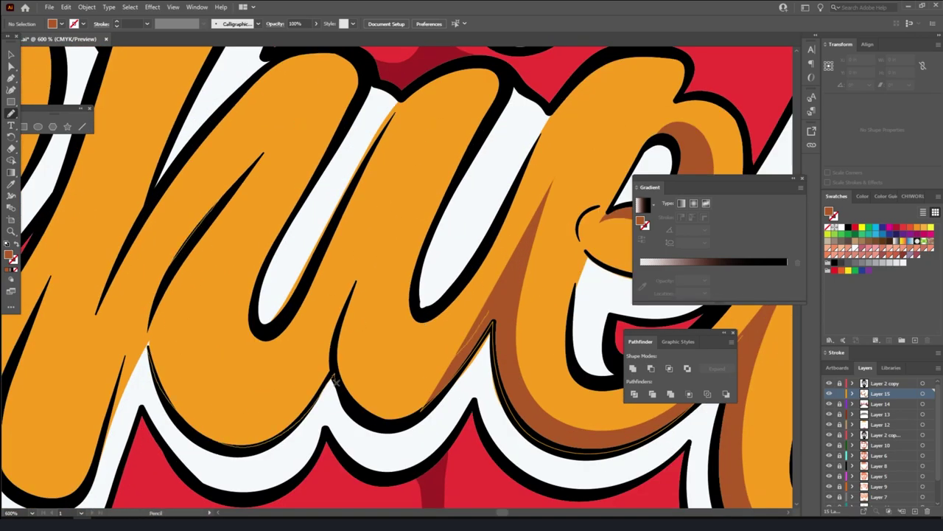
{"action": "scroll", "coordinate": [334, 380], "scroll_direction": "down", "scroll_amount": 5}
{"action": "scroll", "coordinate": [359, 440], "scroll_direction": "up", "scroll_amount": 5}
{"action": "scroll", "coordinate": [466, 186], "scroll_direction": "down", "scroll_amount": 5}
{"action": "scroll", "coordinate": [352, 437], "scroll_direction": "up", "scroll_amount": 5}
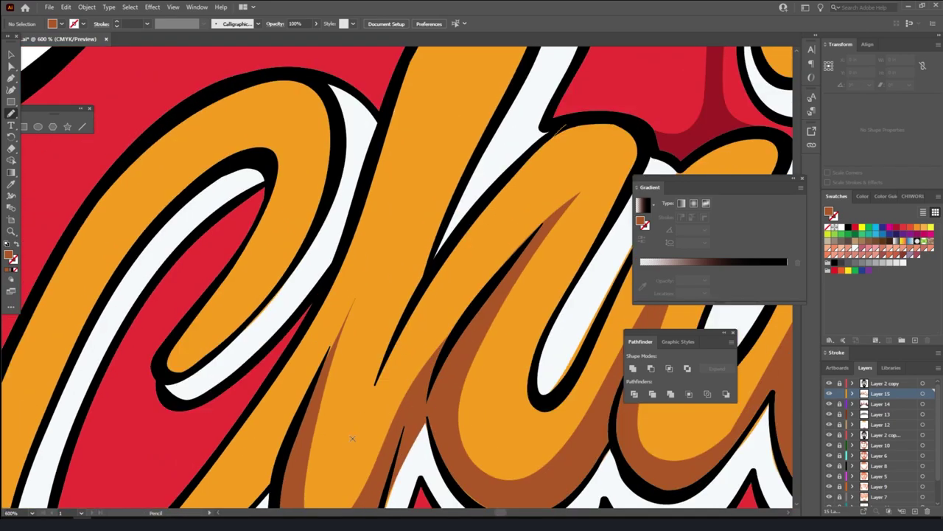
{"action": "scroll", "coordinate": [644, 452], "scroll_direction": "down", "scroll_amount": 5}
{"action": "scroll", "coordinate": [608, 442], "scroll_direction": "up", "scroll_amount": 4}
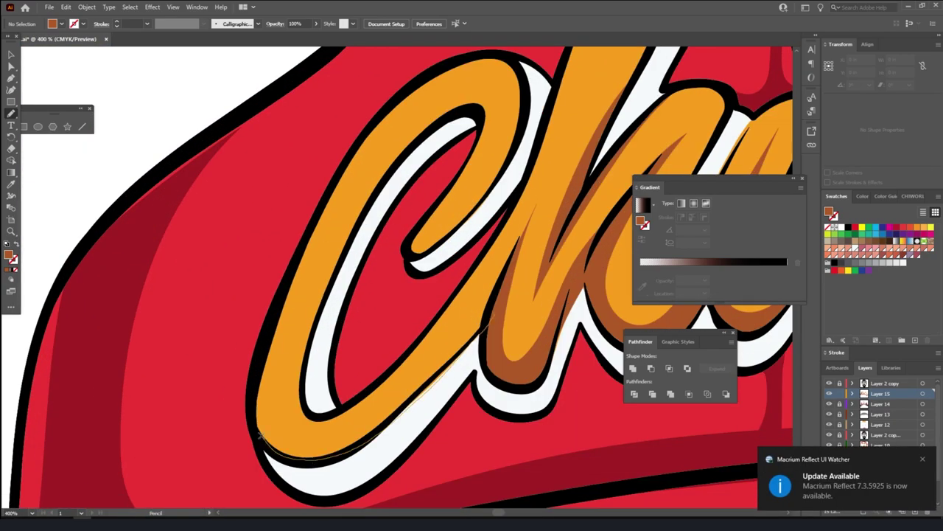
{"action": "scroll", "coordinate": [259, 435], "scroll_direction": "down", "scroll_amount": 5}
{"action": "scroll", "coordinate": [392, 197], "scroll_direction": "up", "scroll_amount": 5}
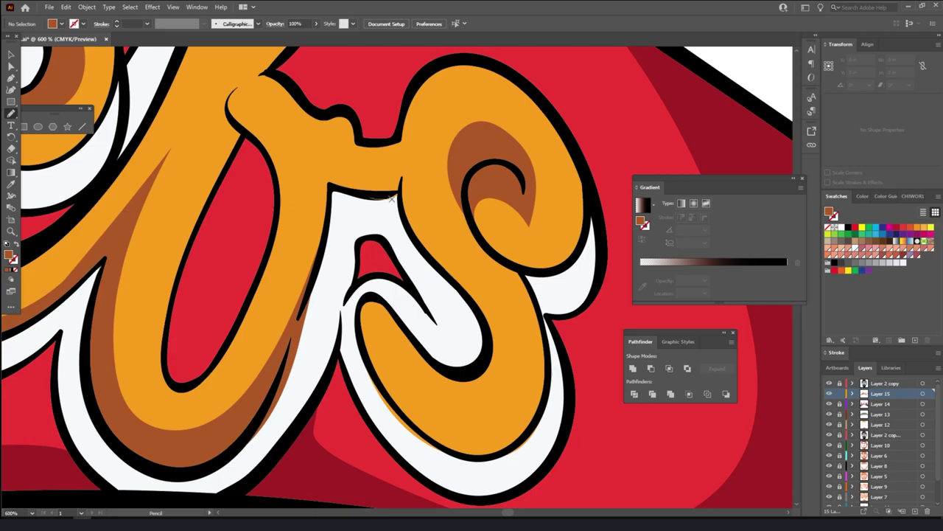
Add brown shading under the f's top stroke and another shape in the lettering
{"action": "left_click_drag", "start_coordinate": [328, 186], "coordinate": [328, 186]}
{"action": "scroll", "coordinate": [466, 295], "scroll_direction": "down", "scroll_amount": 5}
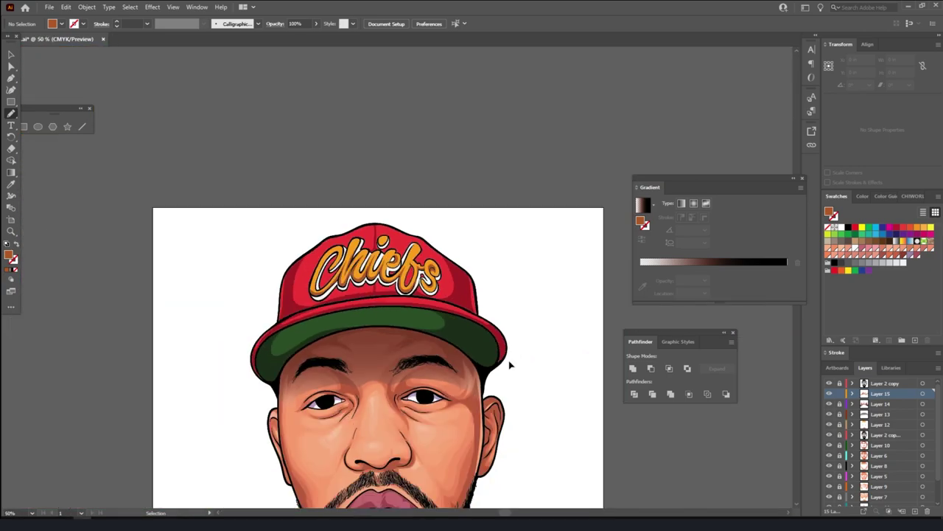
{"action": "scroll", "coordinate": [520, 343], "scroll_direction": "up", "scroll_amount": 3}
{"action": "scroll", "coordinate": [505, 332], "scroll_direction": "up", "scroll_amount": 2}
{"action": "left_click_drag", "start_coordinate": [264, 282], "coordinate": [265, 283]}
{"action": "scroll", "coordinate": [556, 143], "scroll_direction": "down", "scroll_amount": 4}
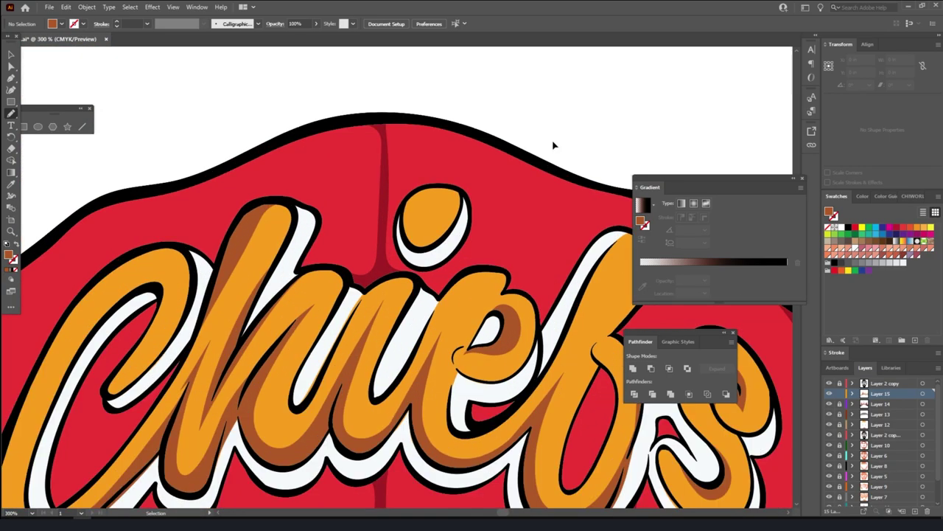
{"action": "scroll", "coordinate": [516, 148], "scroll_direction": "up", "scroll_amount": 3}
{"action": "scroll", "coordinate": [568, 370], "scroll_direction": "down", "scroll_amount": 3}
{"action": "scroll", "coordinate": [439, 331], "scroll_direction": "up", "scroll_amount": 5}
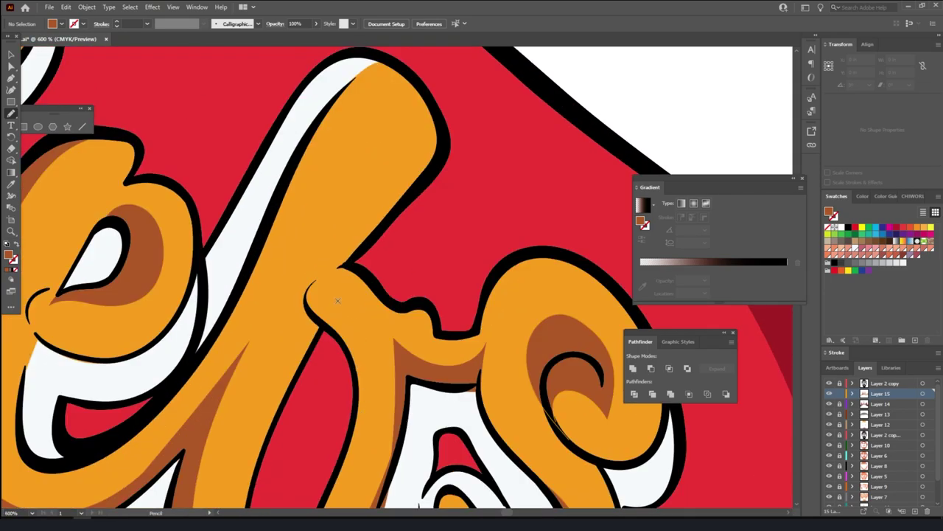
{"action": "scroll", "coordinate": [449, 254], "scroll_direction": "down", "scroll_amount": 4}
{"action": "scroll", "coordinate": [413, 236], "scroll_direction": "up", "scroll_amount": 4}
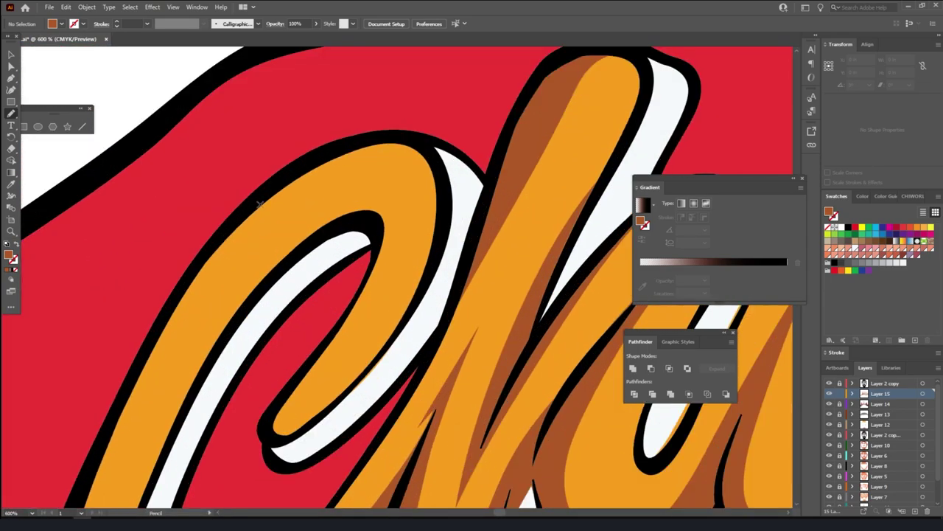
{"action": "scroll", "coordinate": [543, 320], "scroll_direction": "down", "scroll_amount": 3}
{"action": "scroll", "coordinate": [537, 316], "scroll_direction": "down", "scroll_amount": 2}
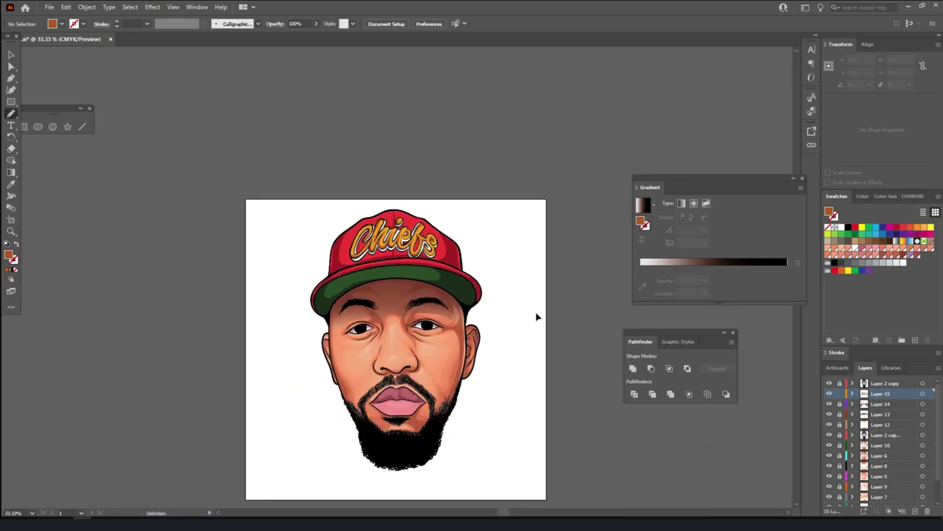
{"action": "scroll", "coordinate": [443, 332], "scroll_direction": "up", "scroll_amount": 2}
Sample the eye-white purple and draw highlights in the m outline and below the e
{"action": "key", "text": "i"}
{"action": "left_click", "coordinate": [227, 437]}
{"action": "scroll", "coordinate": [346, 169], "scroll_direction": "up", "scroll_amount": 3}
{"action": "scroll", "coordinate": [347, 170], "scroll_direction": "up", "scroll_amount": 2}
{"action": "key", "text": "n"}
{"action": "left_click_drag", "start_coordinate": [365, 210], "coordinate": [317, 346]}
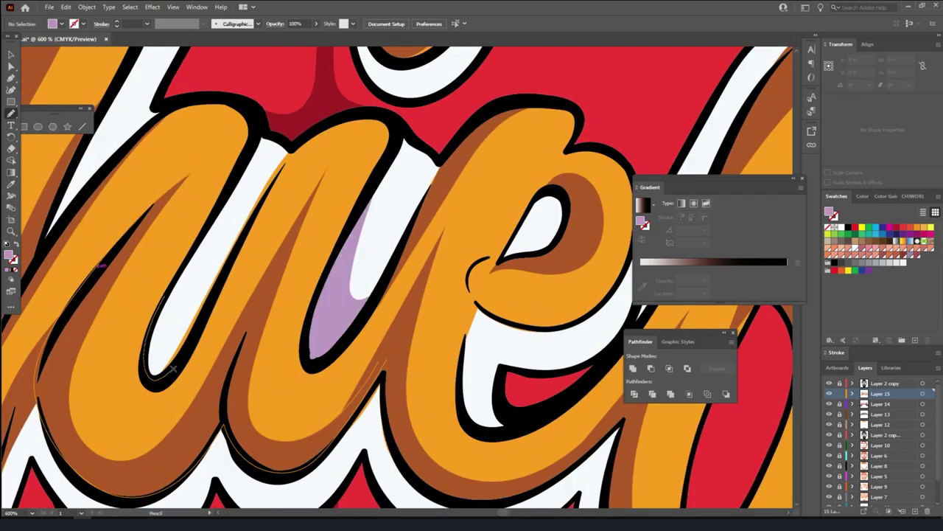
{"action": "left_click_drag", "start_coordinate": [222, 258], "coordinate": [157, 313]}
{"action": "scroll", "coordinate": [471, 294], "scroll_direction": "up", "scroll_amount": 2}
{"action": "left_click_drag", "start_coordinate": [482, 315], "coordinate": [386, 286]}
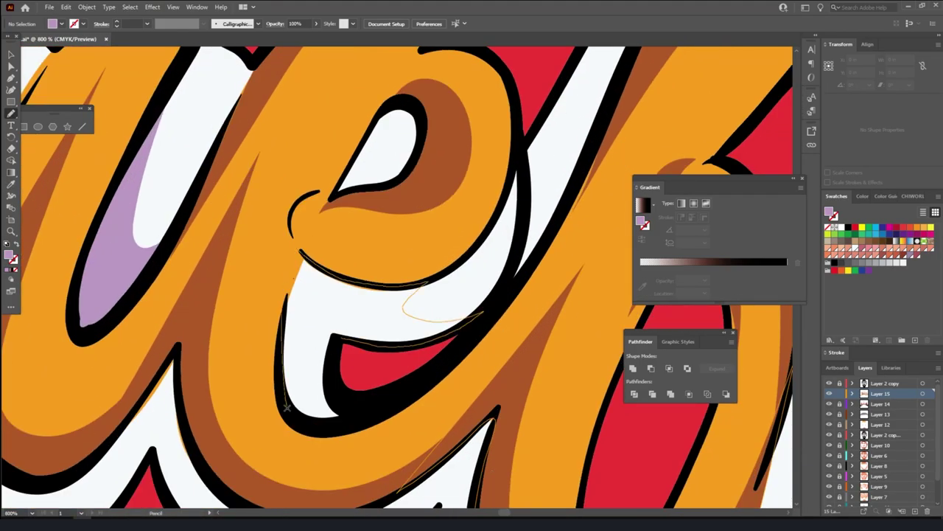
Draw purple highlights inside the C, the h and the s outlines
{"action": "scroll", "coordinate": [477, 468], "scroll_direction": "down", "scroll_amount": 3}
{"action": "scroll", "coordinate": [478, 468], "scroll_direction": "up", "scroll_amount": 3}
{"action": "left_click_drag", "start_coordinate": [373, 210], "coordinate": [317, 325]}
{"action": "left_click_drag", "start_coordinate": [413, 221], "coordinate": [387, 295]}
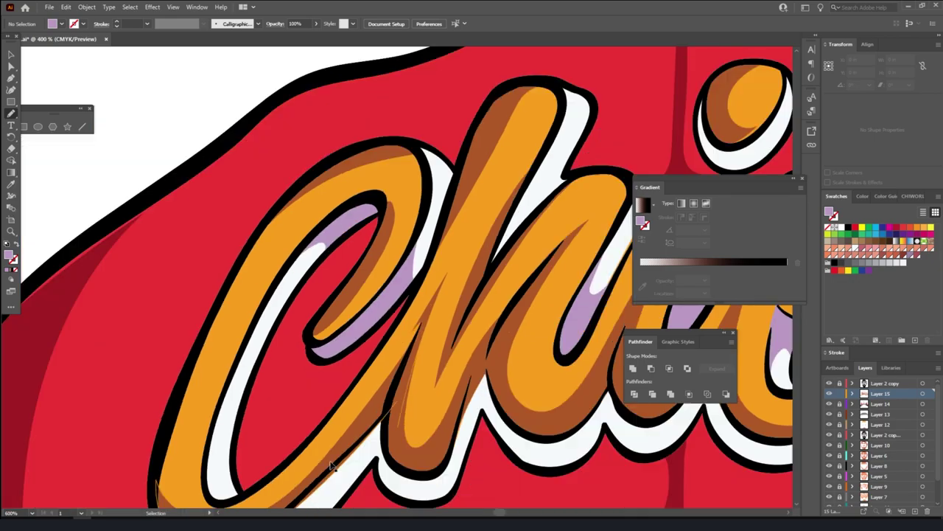
{"action": "scroll", "coordinate": [331, 465], "scroll_direction": "down", "scroll_amount": 3}
{"action": "scroll", "coordinate": [434, 423], "scroll_direction": "up", "scroll_amount": 4}
{"action": "left_click_drag", "start_coordinate": [372, 140], "coordinate": [457, 147]}
{"action": "left_click_drag", "start_coordinate": [365, 229], "coordinate": [372, 143]}
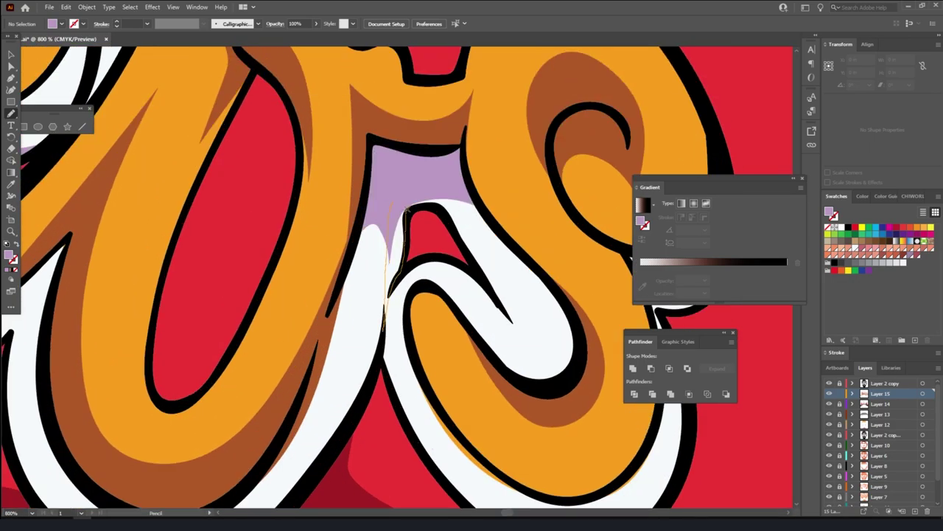
{"action": "mouse_move", "coordinate": [412, 280]}
{"action": "left_mouse_down"}
{"action": "mouse_move", "coordinate": [512, 307]}
{"action": "mouse_move", "coordinate": [494, 283]}
{"action": "left_mouse_up"}
Add two more purple highlights in the white outline and create new Layer 16
{"action": "scroll", "coordinate": [492, 421], "scroll_direction": "down", "scroll_amount": 5}
{"action": "scroll", "coordinate": [492, 421], "scroll_direction": "down", "scroll_amount": 3}
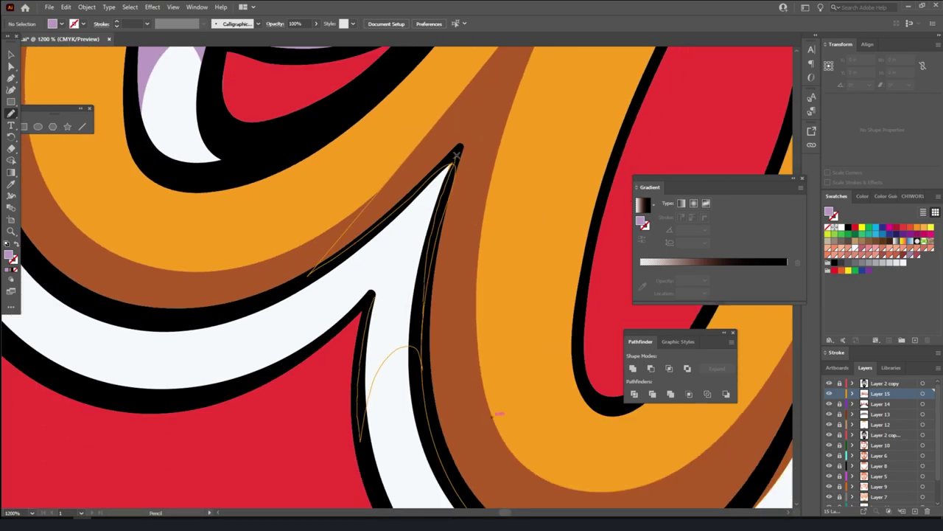
{"action": "left_click_drag", "start_coordinate": [442, 177], "coordinate": [317, 324]}
{"action": "scroll", "coordinate": [332, 332], "scroll_direction": "up", "scroll_amount": 2}
{"action": "left_click_drag", "start_coordinate": [418, 448], "coordinate": [264, 444]}
{"action": "scroll", "coordinate": [429, 469], "scroll_direction": "down", "scroll_amount": 1}
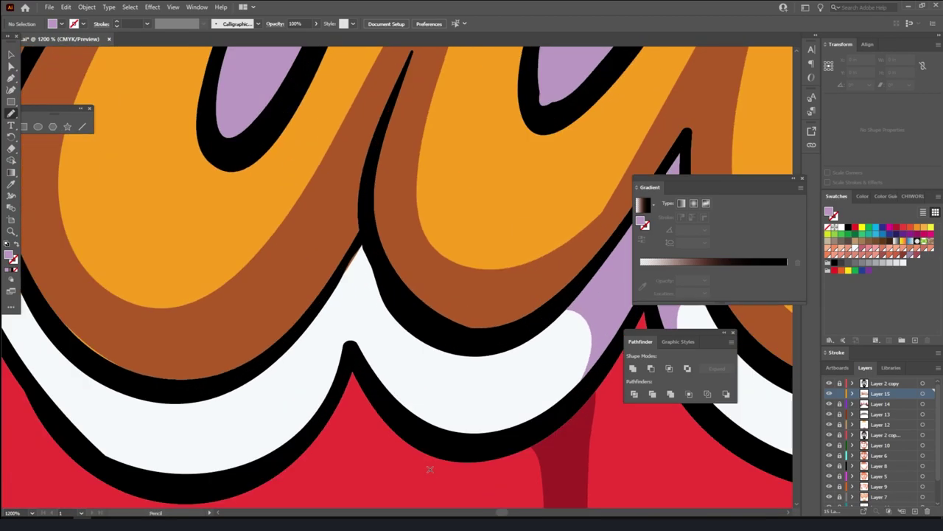
{"action": "scroll", "coordinate": [525, 461], "scroll_direction": "down", "scroll_amount": 3}
{"action": "scroll", "coordinate": [369, 332], "scroll_direction": "up", "scroll_amount": 2}
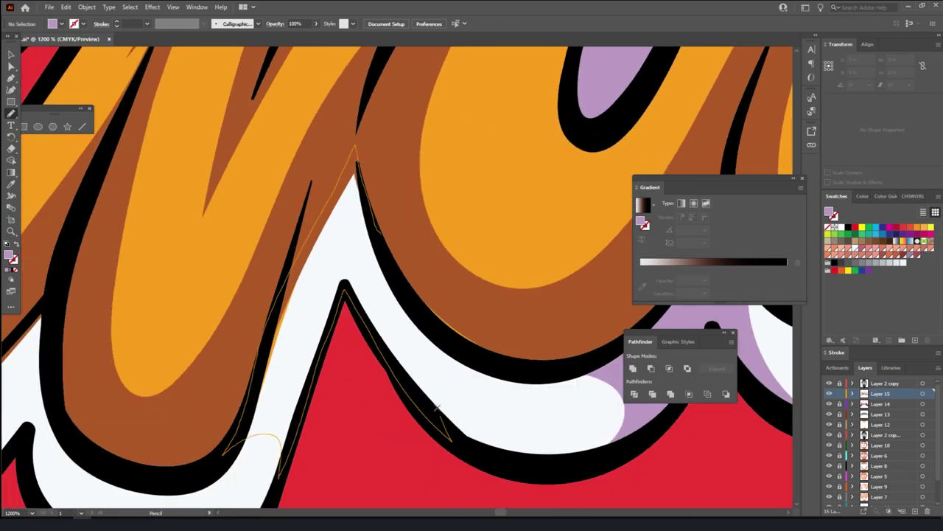
{"action": "scroll", "coordinate": [417, 329], "scroll_direction": "up", "scroll_amount": 1}
{"action": "scroll", "coordinate": [418, 329], "scroll_direction": "down", "scroll_amount": 1}
{"action": "scroll", "coordinate": [263, 413], "scroll_direction": "down", "scroll_amount": 3}
{"action": "scroll", "coordinate": [579, 388], "scroll_direction": "up", "scroll_amount": 4}
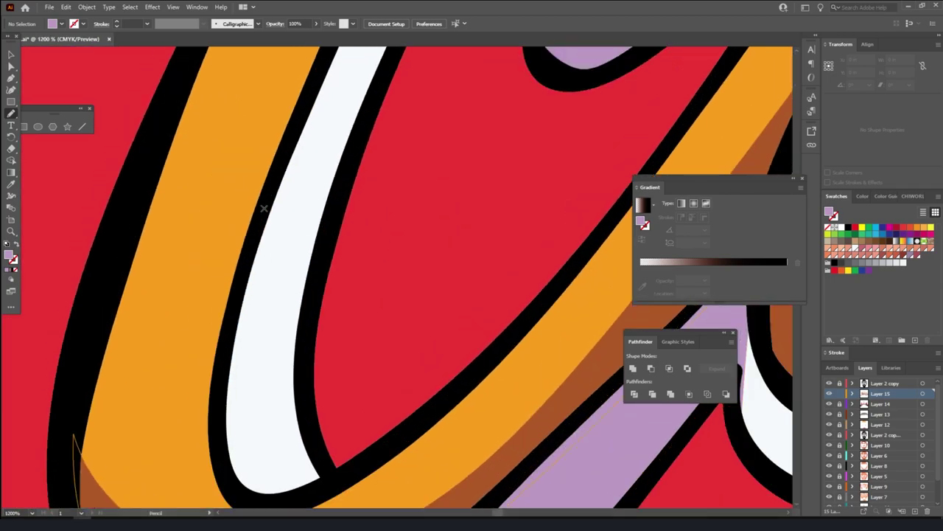
{"action": "scroll", "coordinate": [269, 332], "scroll_direction": "up", "scroll_amount": 1}
{"action": "scroll", "coordinate": [269, 332], "scroll_direction": "down", "scroll_amount": 3}
{"action": "scroll", "coordinate": [455, 273], "scroll_direction": "up", "scroll_amount": 3}
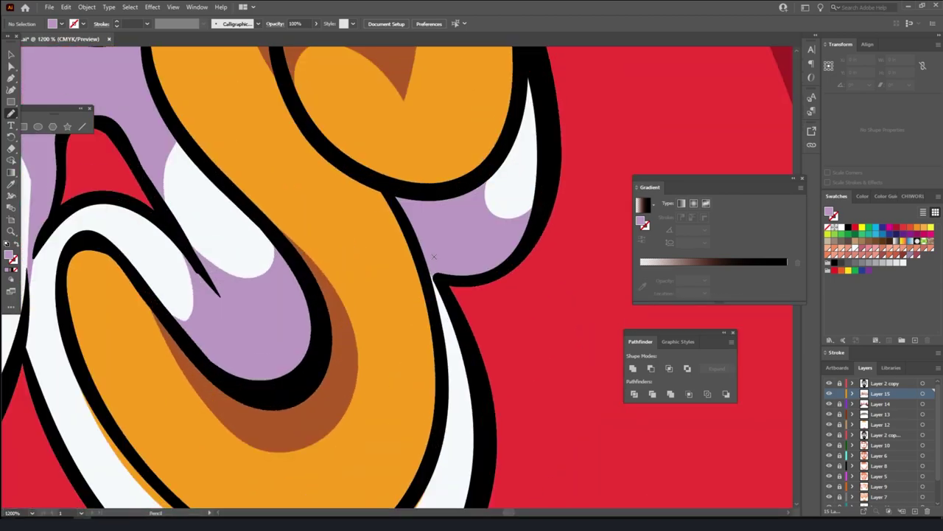
{"action": "scroll", "coordinate": [456, 273], "scroll_direction": "down", "scroll_amount": 3}
{"action": "key", "text": "ctrl+l"}
{"action": "scroll", "coordinate": [384, 315], "scroll_direction": "up", "scroll_amount": 4}
Add white catchlight dots to the pupils
{"action": "double_click", "coordinate": [10, 256]}
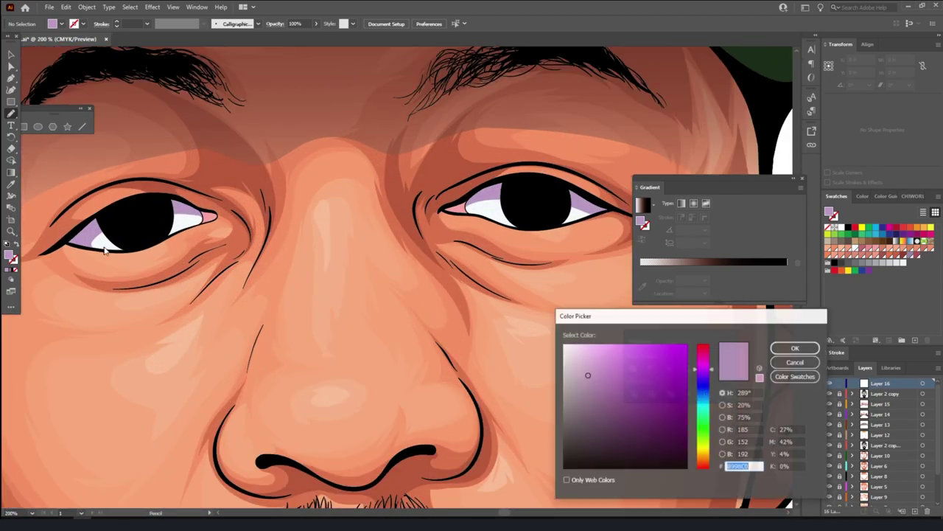
{"action": "key", "text": "Return"}
{"action": "left_click", "coordinate": [129, 213]}
{"action": "double_click", "coordinate": [11, 256]}
{"action": "left_click", "coordinate": [789, 347]}
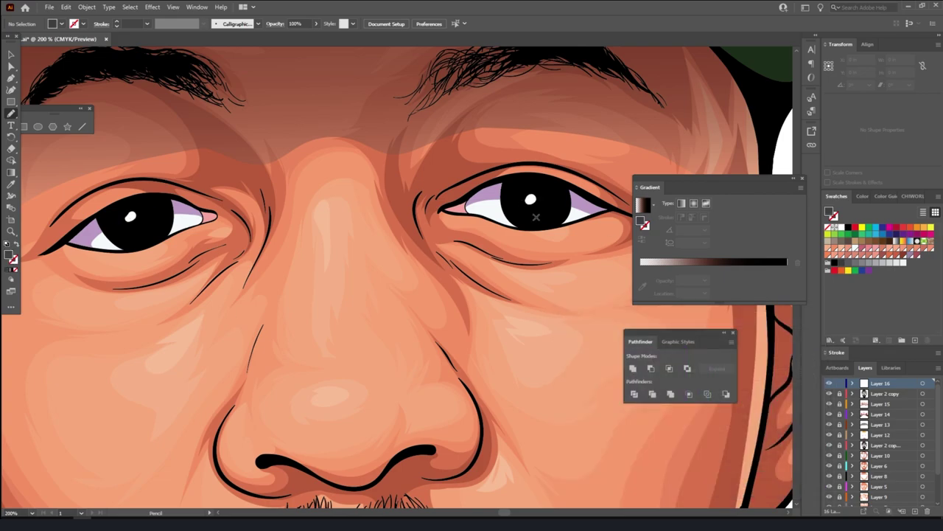
{"action": "key", "text": "ctrl+0"}
Set a dark gradient with the middle stop at 82% black and midpoint 32.87%
{"action": "key", "text": "ctrl+equal"}
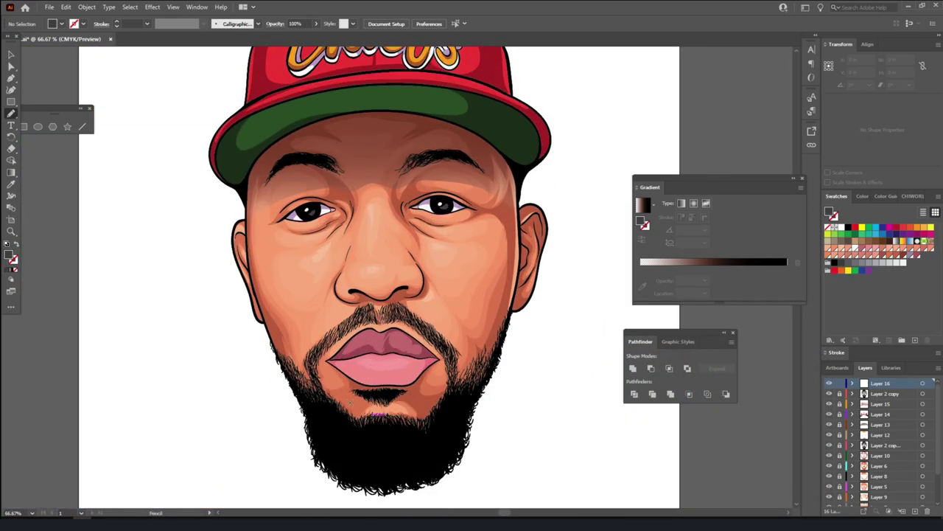
{"action": "left_click", "coordinate": [708, 261]}
{"action": "double_click", "coordinate": [707, 268]}
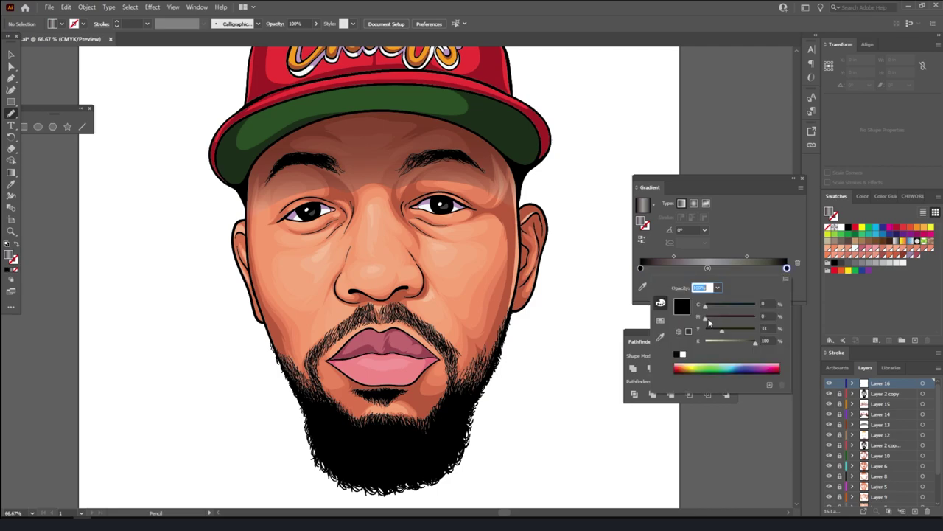
{"action": "left_click", "coordinate": [708, 269]}
{"action": "left_click_drag", "start_coordinate": [726, 341], "coordinate": [739, 341]}
{"action": "left_click_drag", "start_coordinate": [746, 255], "coordinate": [734, 258]}
{"action": "double_click", "coordinate": [715, 268]}
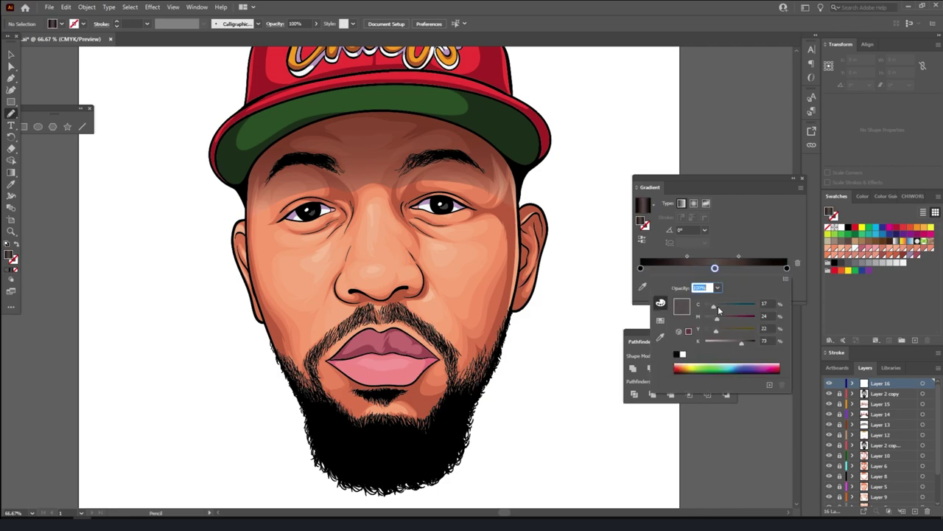
{"action": "key", "text": "Escape"}
Paint grey hair strands over the beard with the Paintbrush at 2 pt stroke
{"action": "key", "text": "b"}
{"action": "key", "text": "ctrl+equal"}
{"action": "key", "text": "ctrl+equal"}
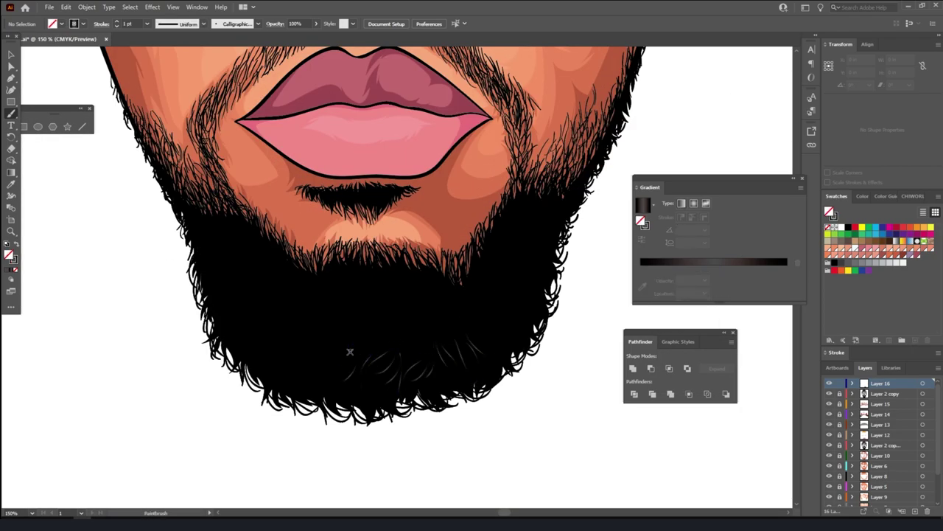
{"action": "left_click", "coordinate": [147, 24]}
{"action": "left_click", "coordinate": [159, 90]}
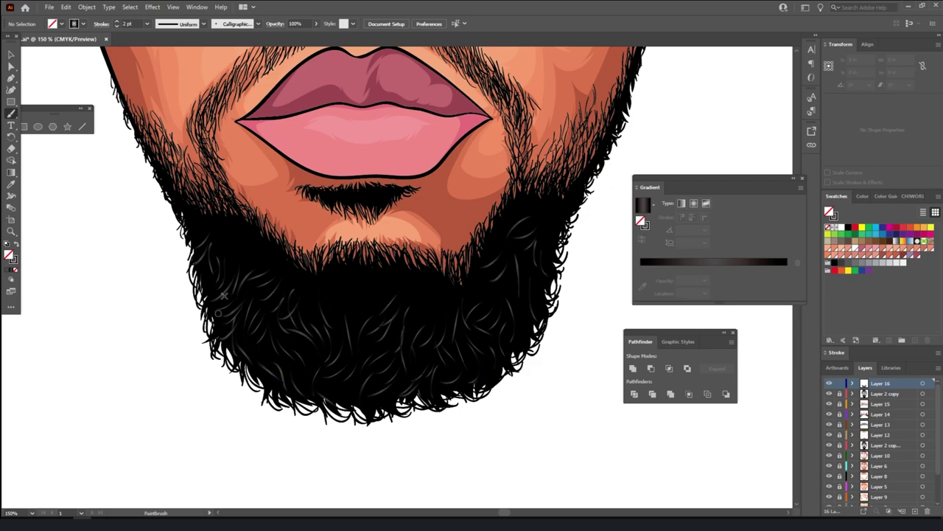
{"action": "key", "text": "ctrl+minus"}
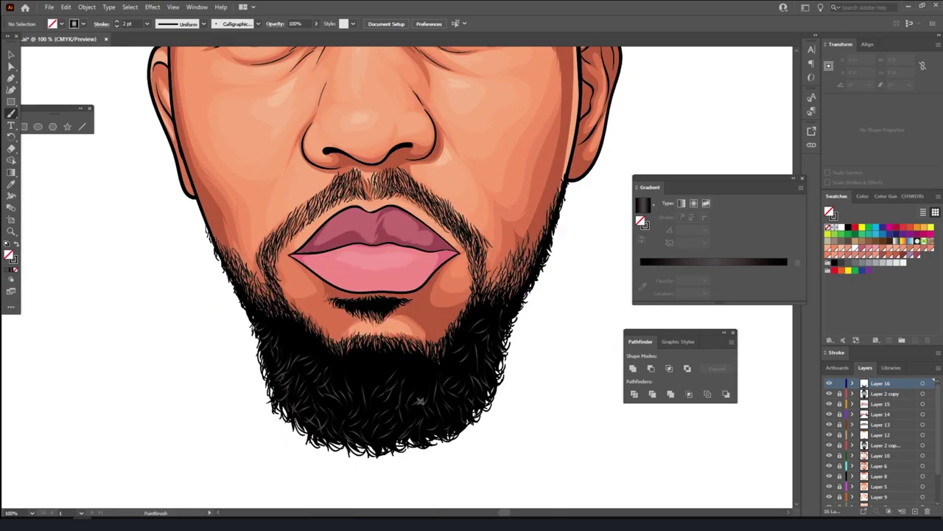
{"action": "key", "text": "ctrl+minus"}
{"action": "key", "text": "ctrl+minus"}
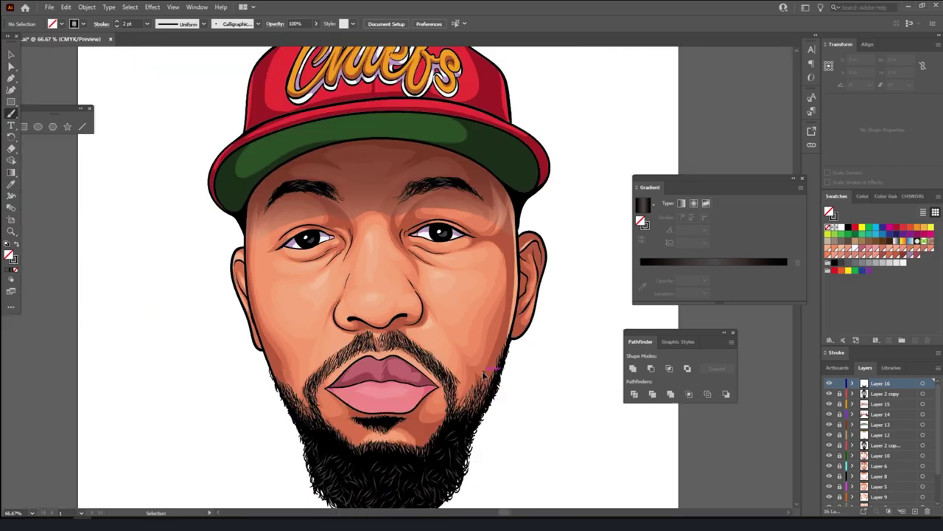